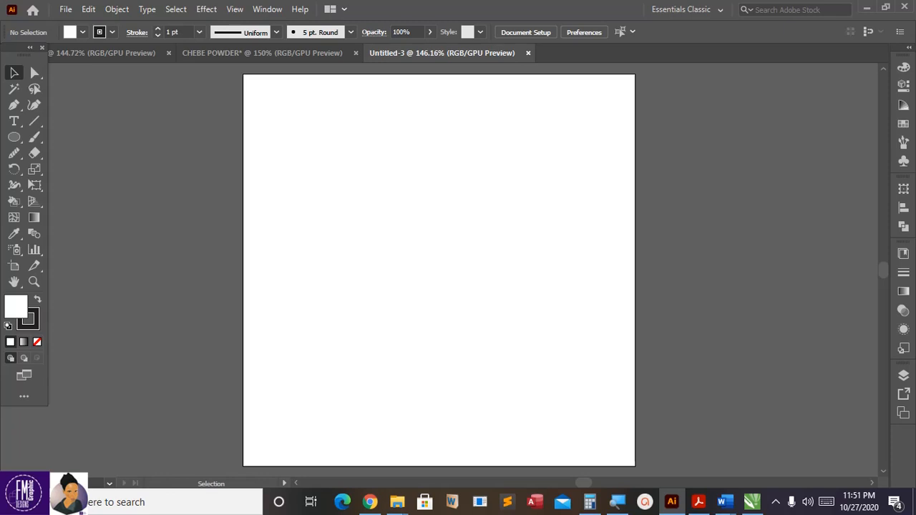
# Step: Switch to the Type tool to start adding text to the blank artboard
pyautogui.press('t')
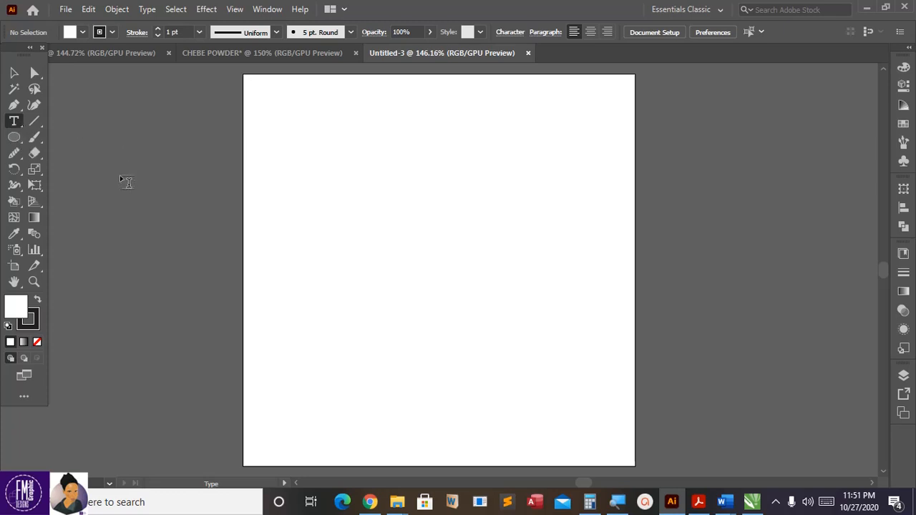
# Step: Place a text object on the pasteboard left of the artboard and type 'Francis'
pyautogui.moveTo(144, 181); pyautogui.dragTo(135, 172)
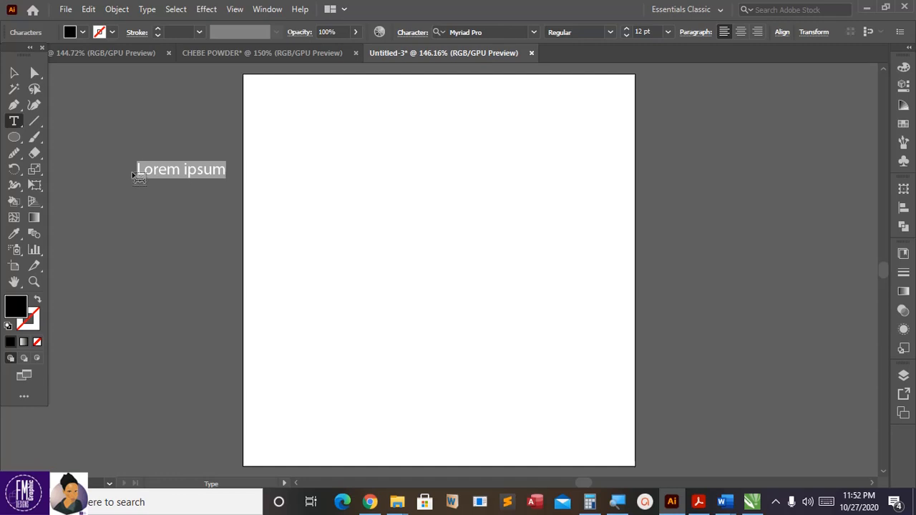
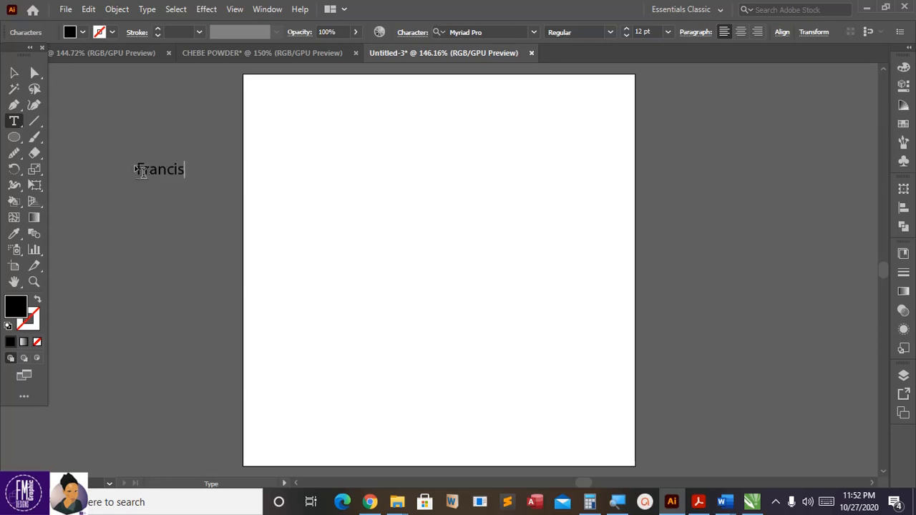
pyautogui.click(15, 74)
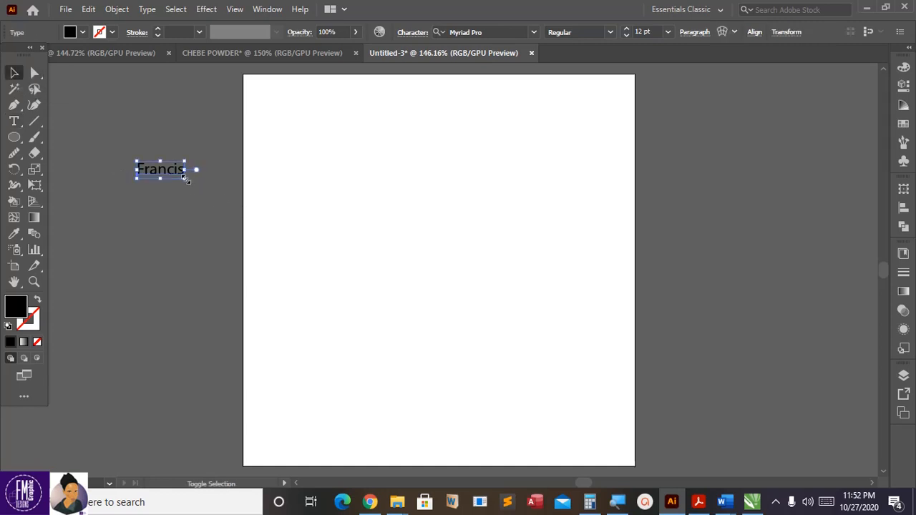
# Step: Enlarge Francis to about 38.9 pt, move it to the top middle, and duplicate it just below
pyautogui.moveTo(186, 179); pyautogui.dragTo(290, 236)
pyautogui.moveTo(229, 192); pyautogui.dragTo(432, 126)
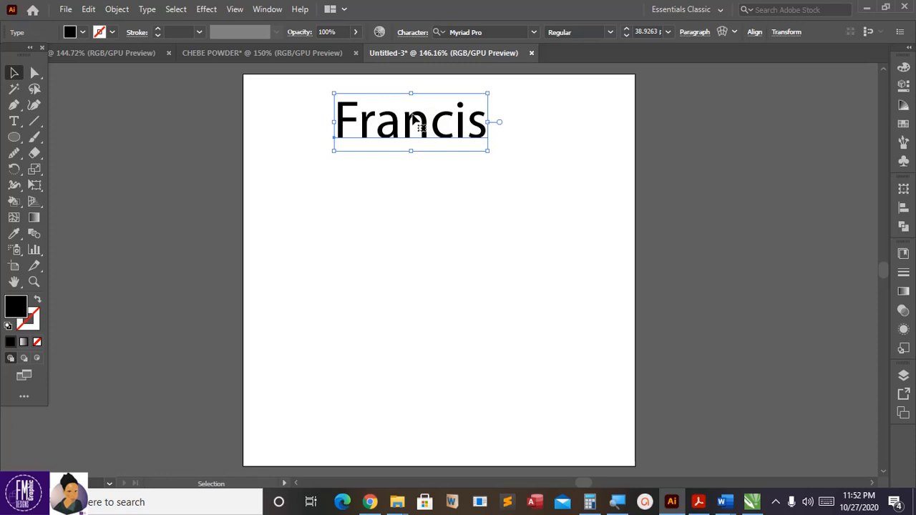
pyautogui.press('ctrl')
pyautogui.moveTo(382, 115); pyautogui.dragTo(391, 167)
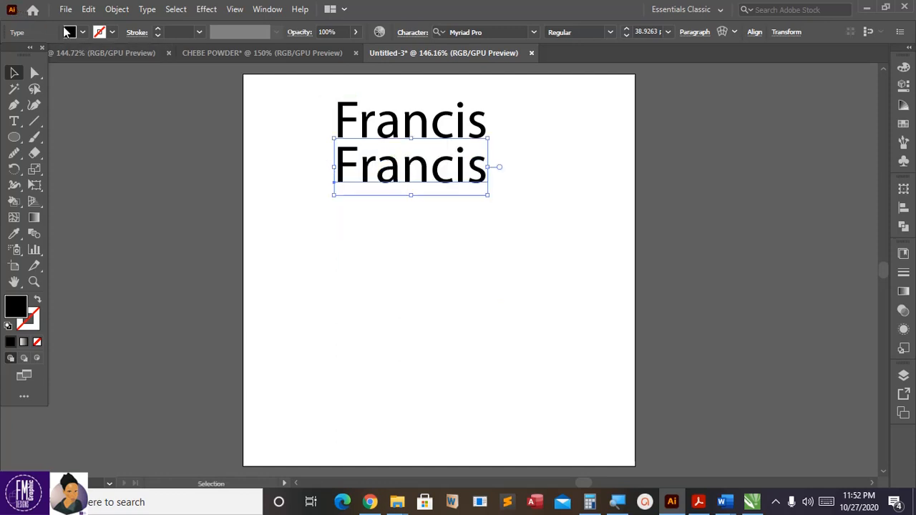
# Step: Give the lower Francis copy a red fill from the Fill swatches
pyautogui.click(83, 32)
pyautogui.click(103, 57)
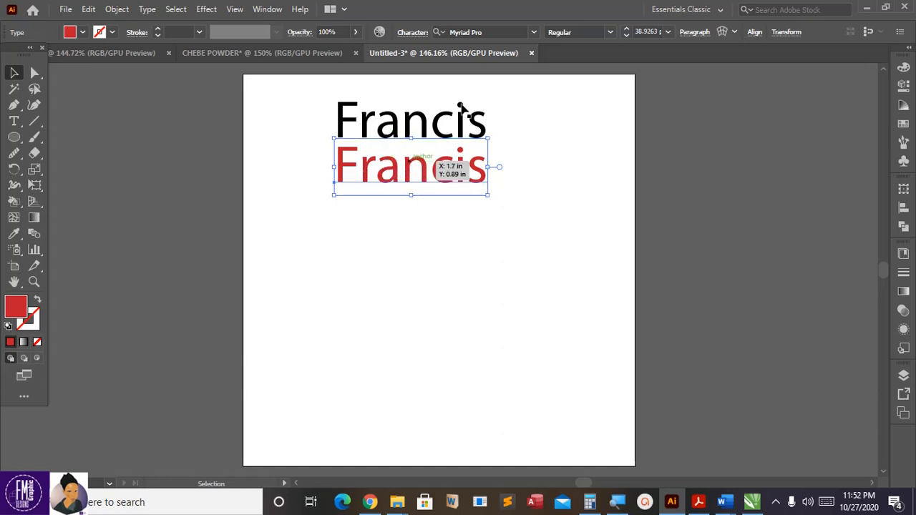
pyautogui.click(534, 33)
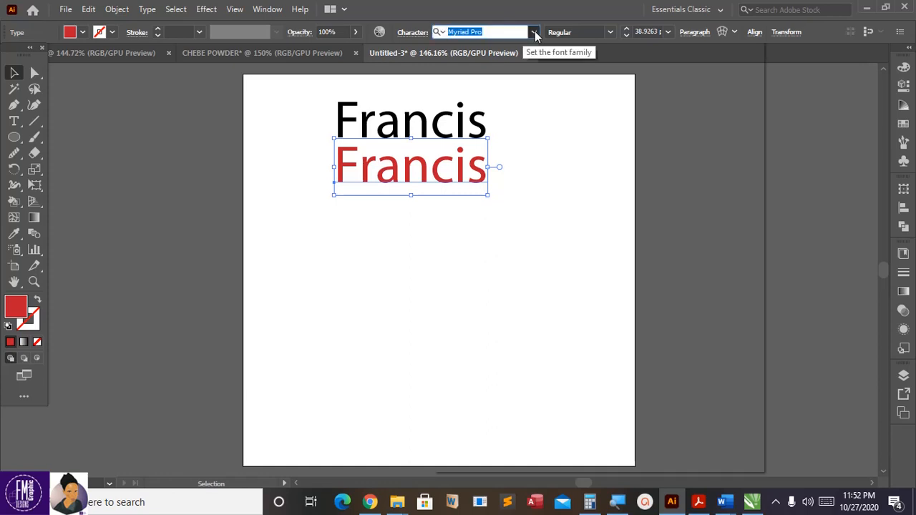
# Step: Set the red Francis copy in the stencil font 16
pyautogui.click(534, 33)
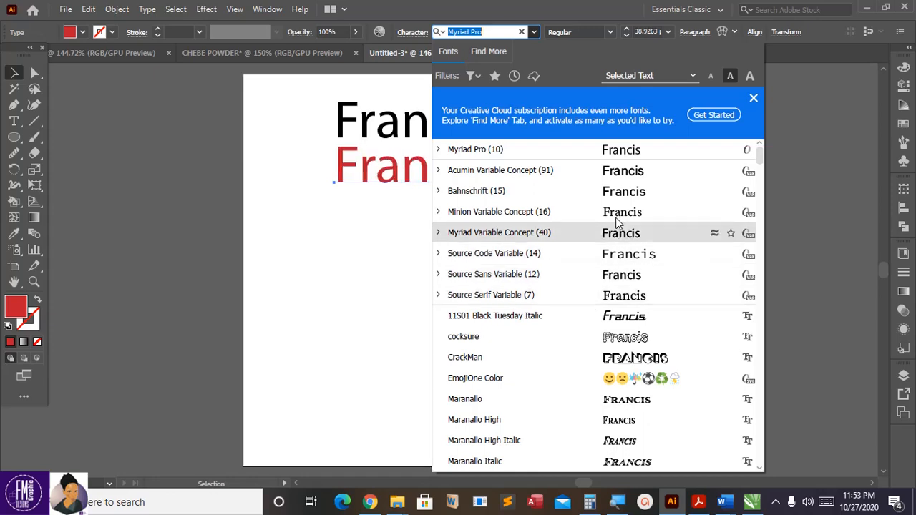
pyautogui.scroll(-6, 617, 217)
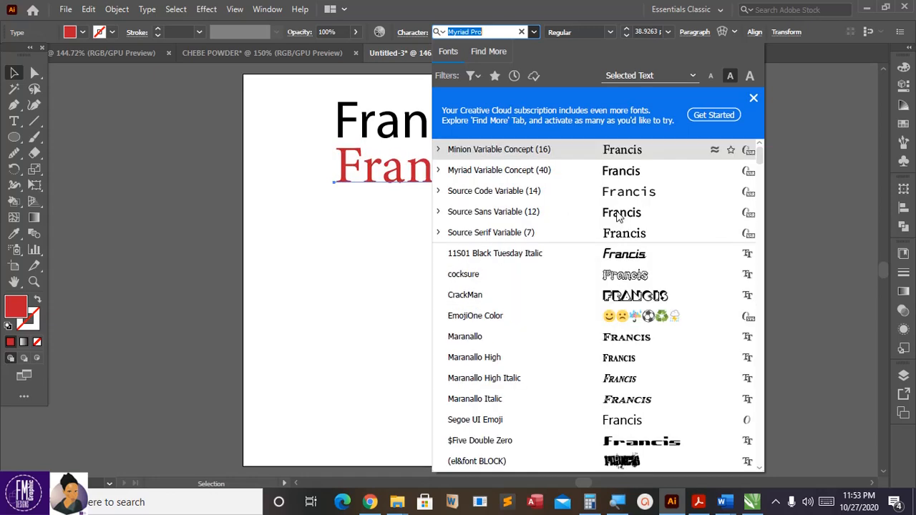
pyautogui.scroll(-3, 655, 292)
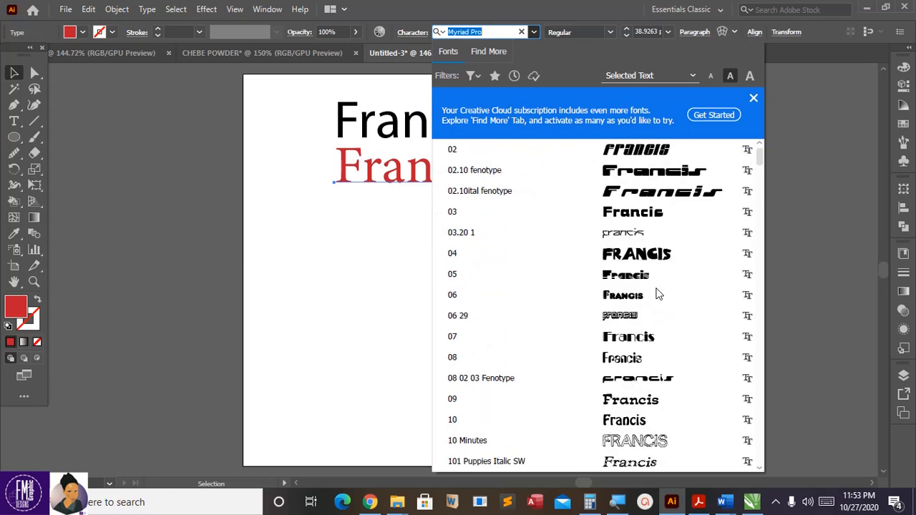
pyautogui.scroll(3, 653, 281)
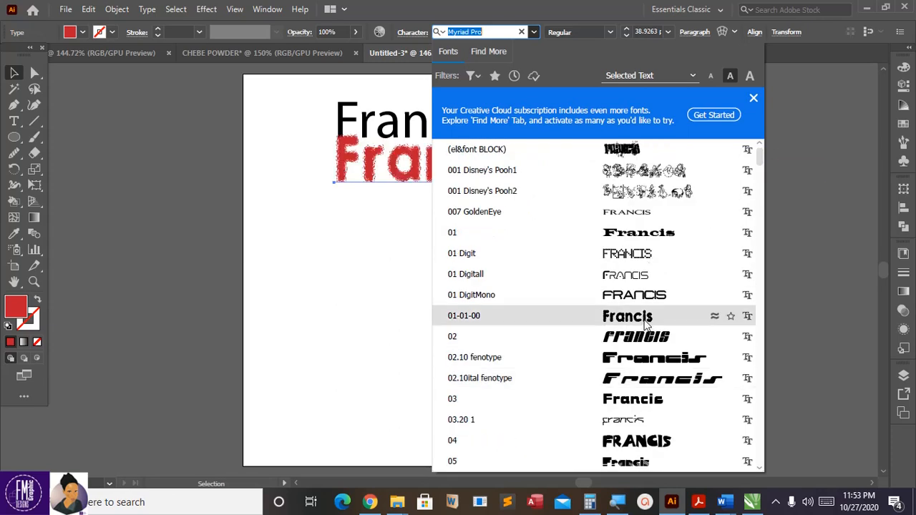
pyautogui.scroll(1, 644, 325)
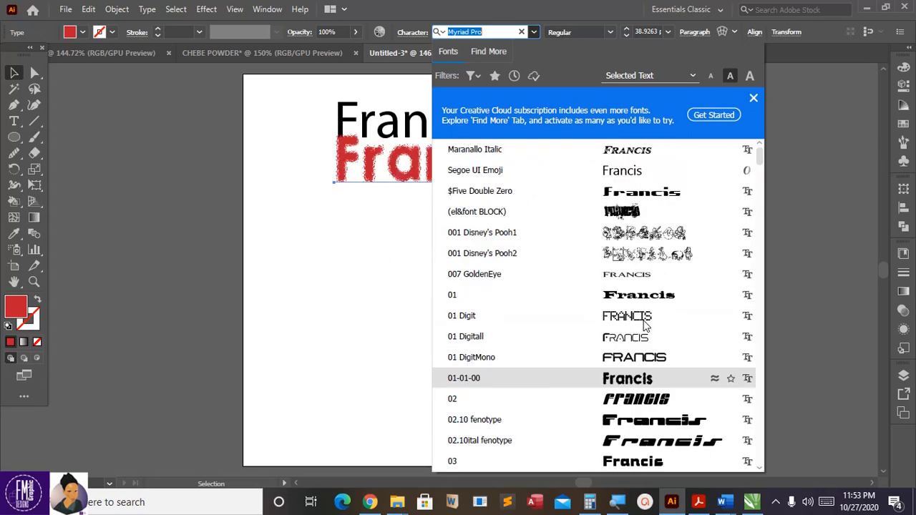
pyautogui.scroll(-6, 640, 323)
pyautogui.scroll(-4, 637, 320)
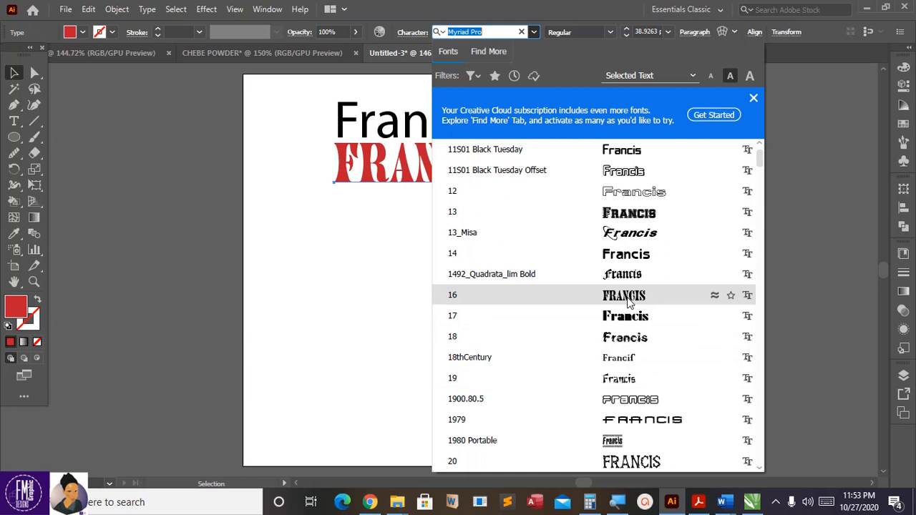
pyautogui.click(629, 302)
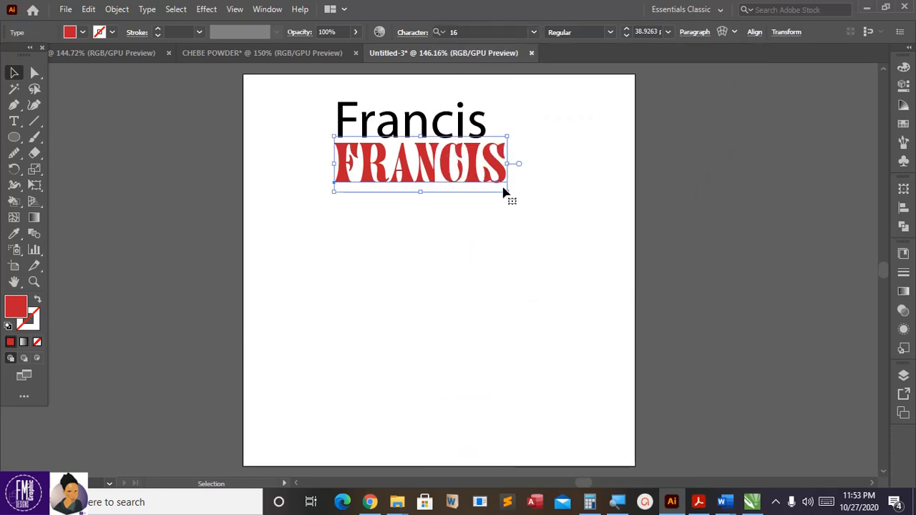
# Step: Shrink the red FRANCIS to about 32.2 pt and paste a copy just below it
pyautogui.moveTo(508, 192); pyautogui.dragTo(483, 184)
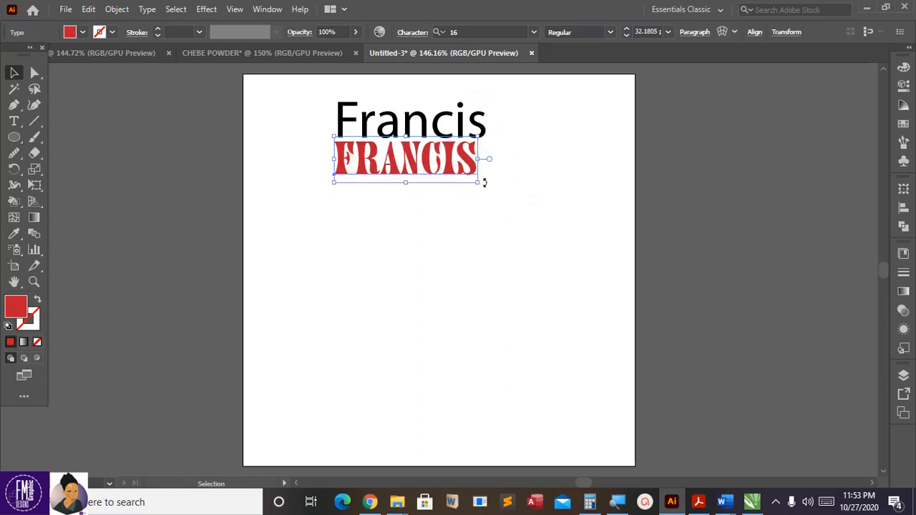
pyautogui.hotkey('ctrl', 'shift', 'a')
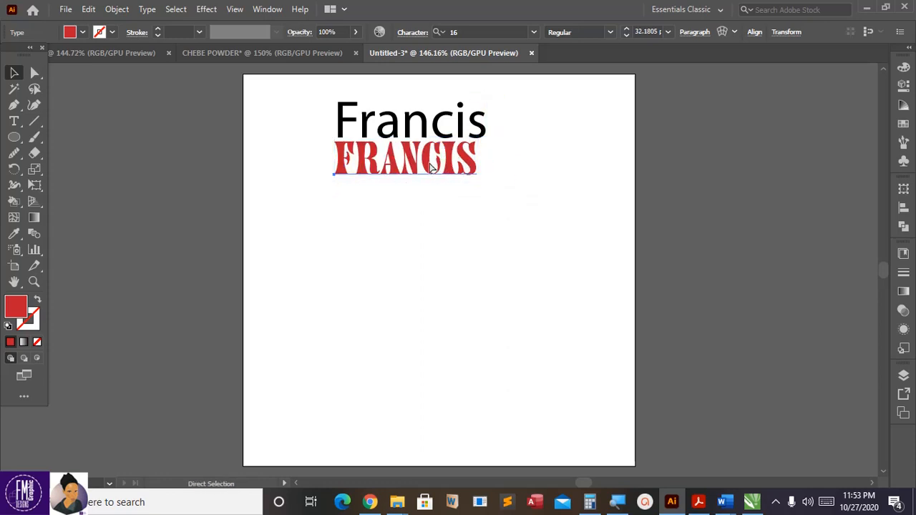
pyautogui.hotkey('ctrl', 'c')
pyautogui.hotkey('ctrl', 'v')
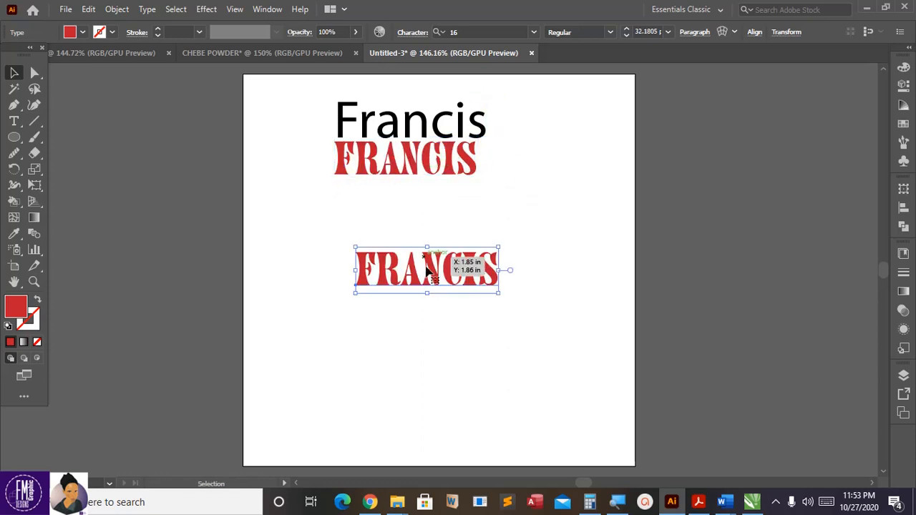
pyautogui.moveTo(427, 274); pyautogui.dragTo(406, 209)
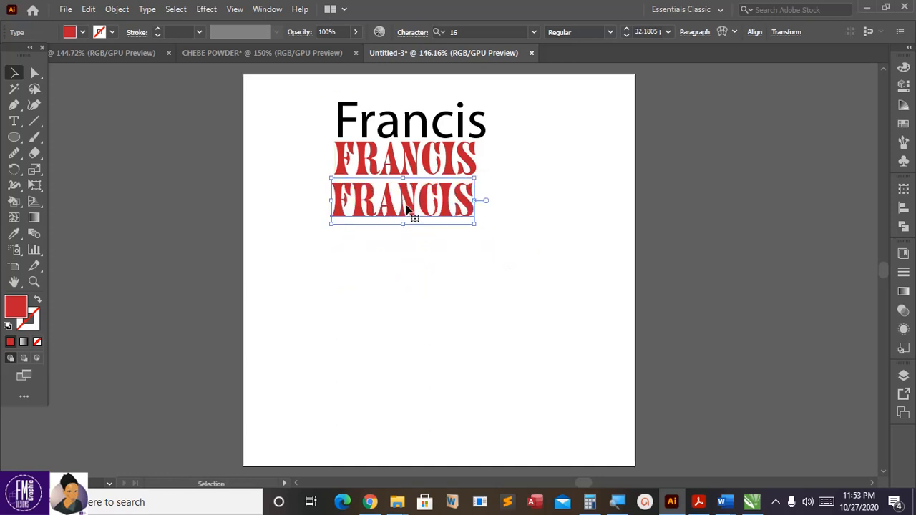
# Step: Search the font list for Poppins and apply Poppins ExtraLight to the lowest red copy
pyautogui.click(537, 33)
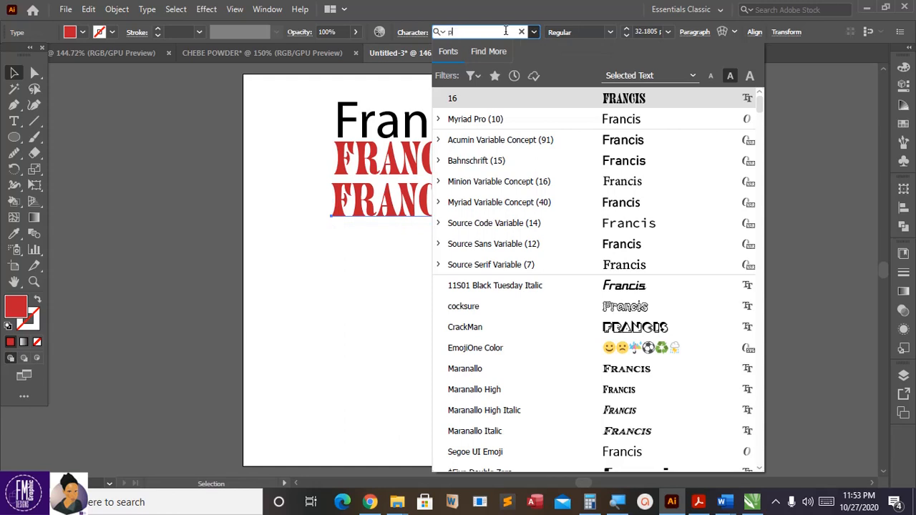
pyautogui.write('pap')
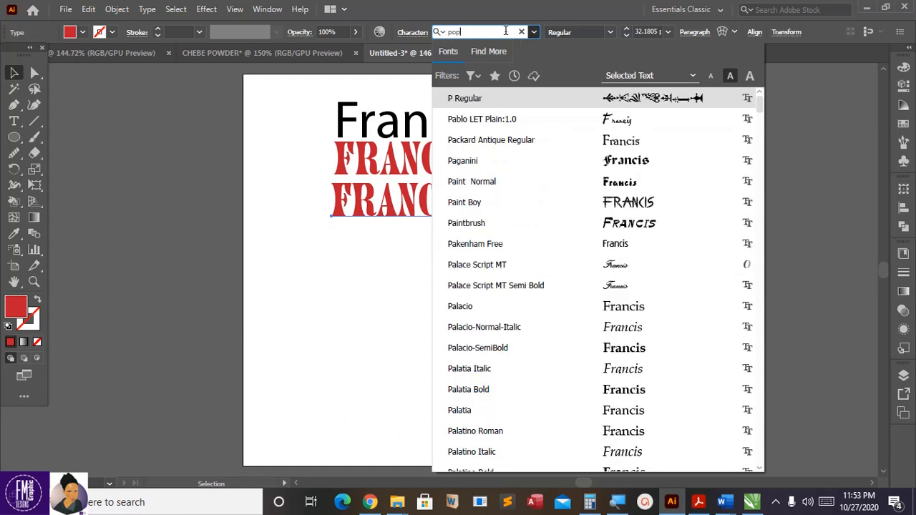
pyautogui.write('pin')
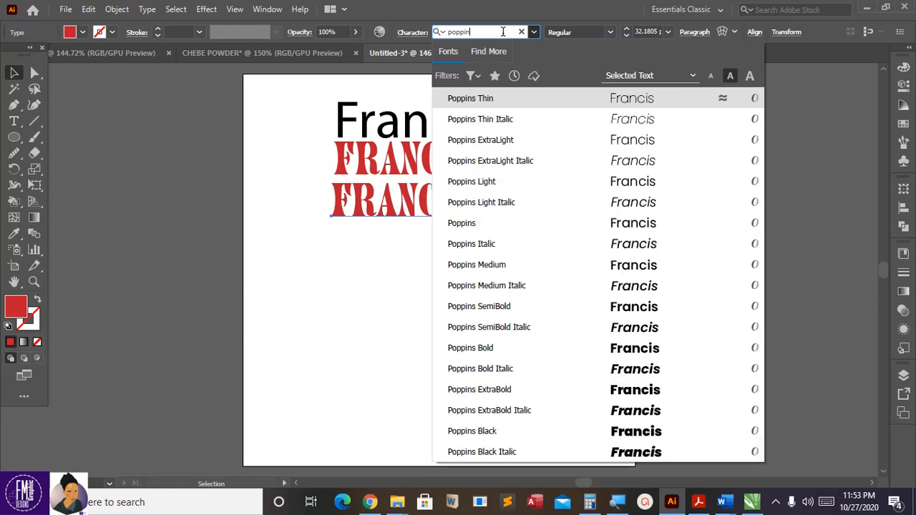
pyautogui.click(605, 146)
pyautogui.click(438, 219)
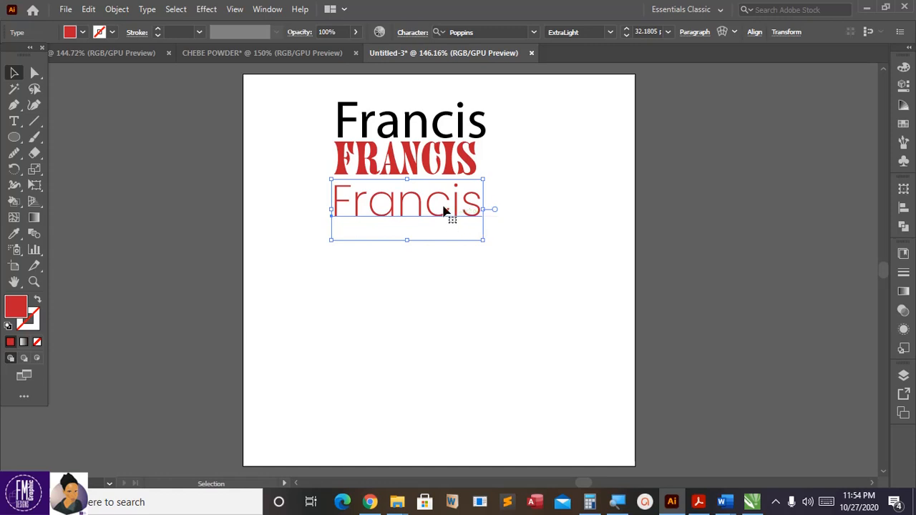
# Step: Duplicate the Poppins Francis below and left, and show its Properties (Poppins ExtraLight, 32.18 pt)
pyautogui.press('a')
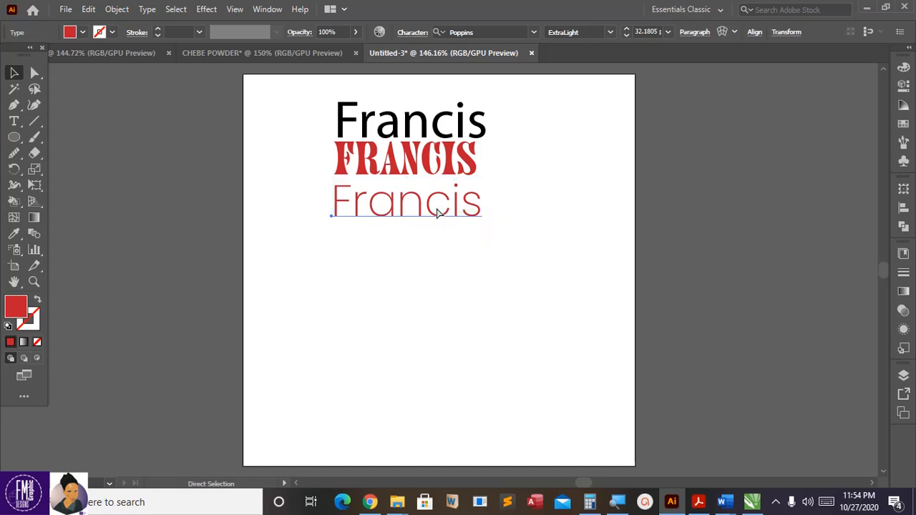
pyautogui.press('v')
pyautogui.moveTo(436, 208); pyautogui.dragTo(377, 260)
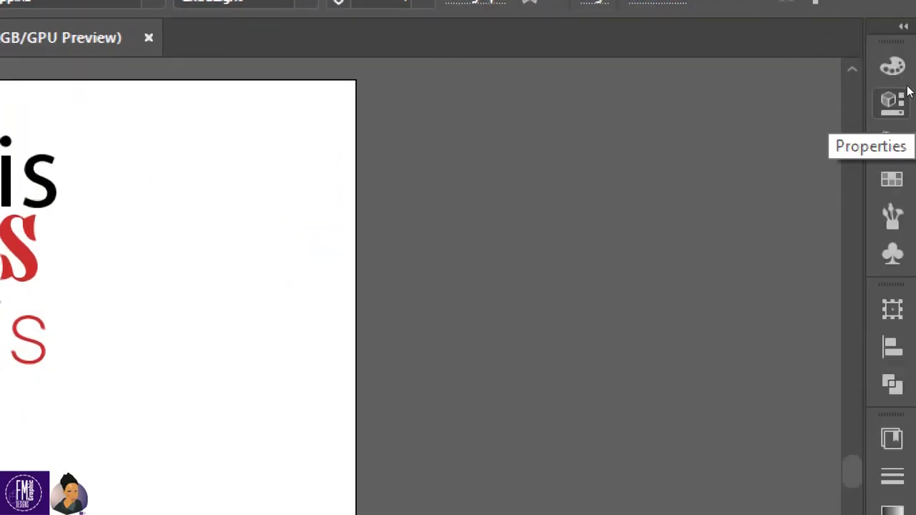
pyautogui.click(908, 91)
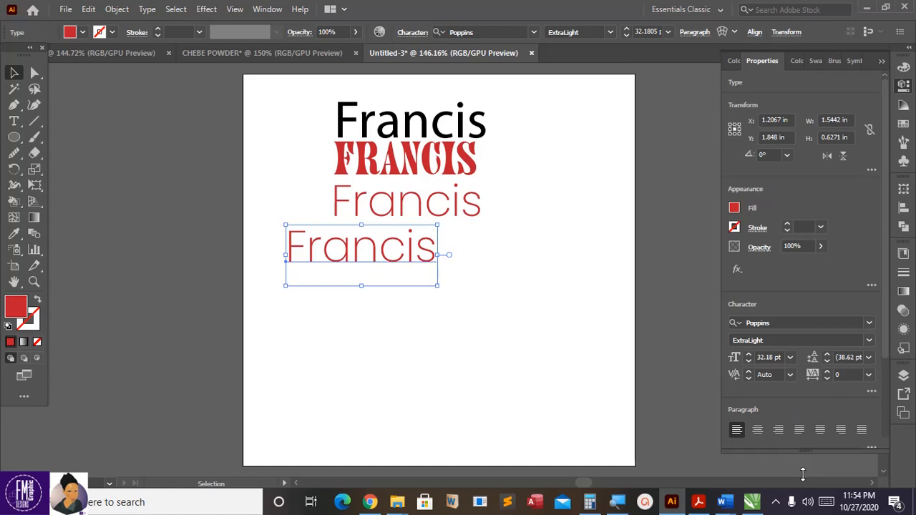
# Step: Raise the thin Francis's tracking step by step in the Character panel
pyautogui.moveTo(803, 474); pyautogui.dragTo(804, 476)
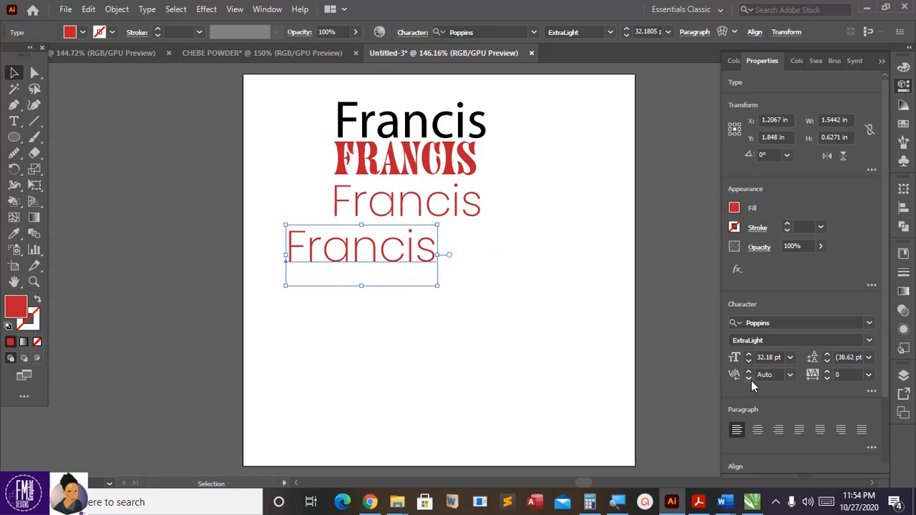
pyautogui.click(828, 374)
pyautogui.click(828, 374)
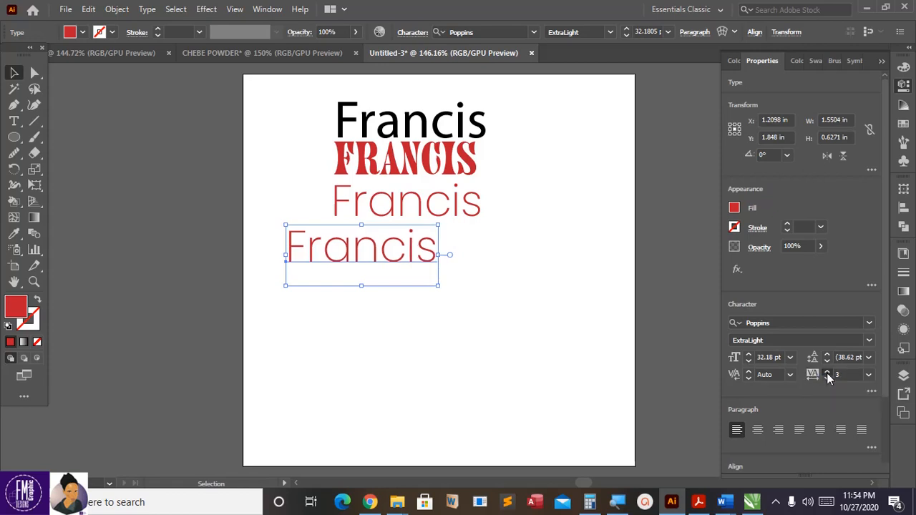
pyautogui.click(828, 374)
pyautogui.click(828, 374)
pyautogui.click(828, 373)
pyautogui.click(829, 374)
pyautogui.click(828, 374)
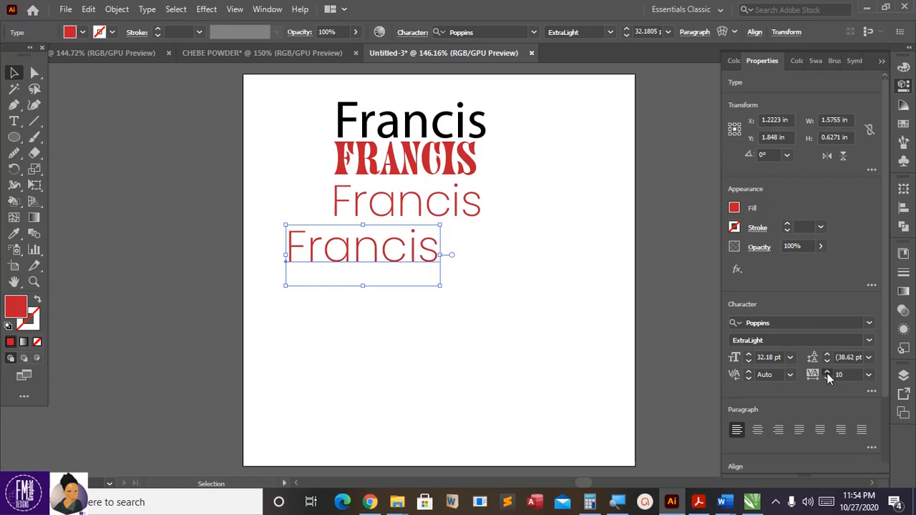
pyautogui.click(829, 373)
pyautogui.click(828, 374)
pyautogui.click(829, 373)
pyautogui.click(828, 374)
pyautogui.click(829, 373)
pyautogui.click(828, 373)
pyautogui.click(828, 373)
pyautogui.click(829, 374)
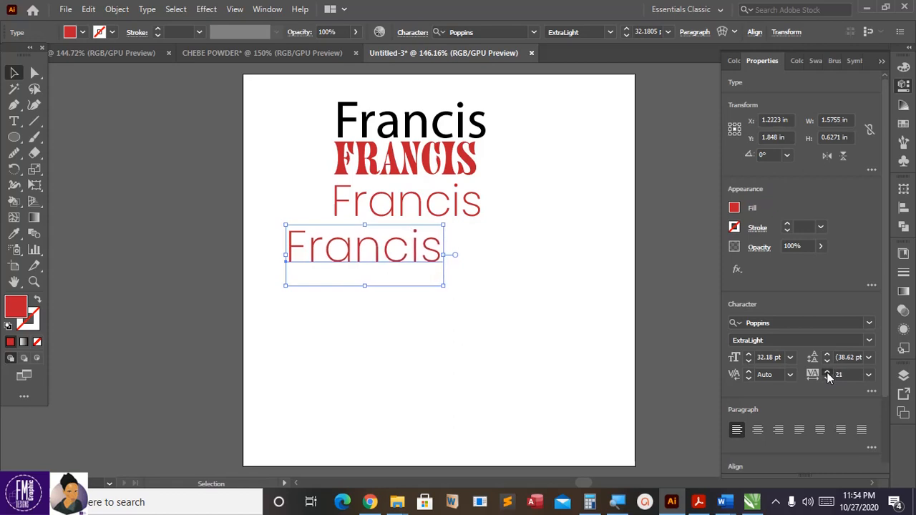
pyautogui.click(829, 373)
pyautogui.click(828, 374)
pyautogui.click(828, 374)
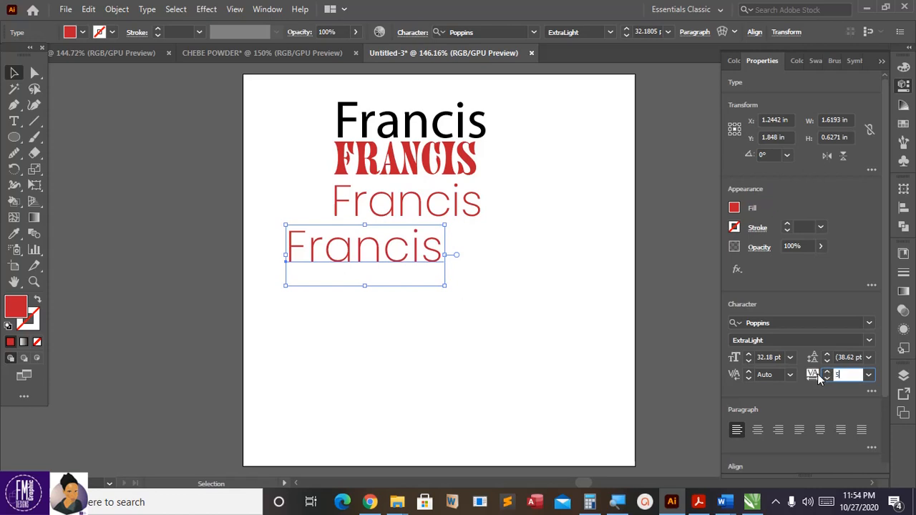
# Step: Try tracking values 50, 150 and 30, then settle on 300 to spread the letters
pyautogui.write('50')
pyautogui.press('Return')
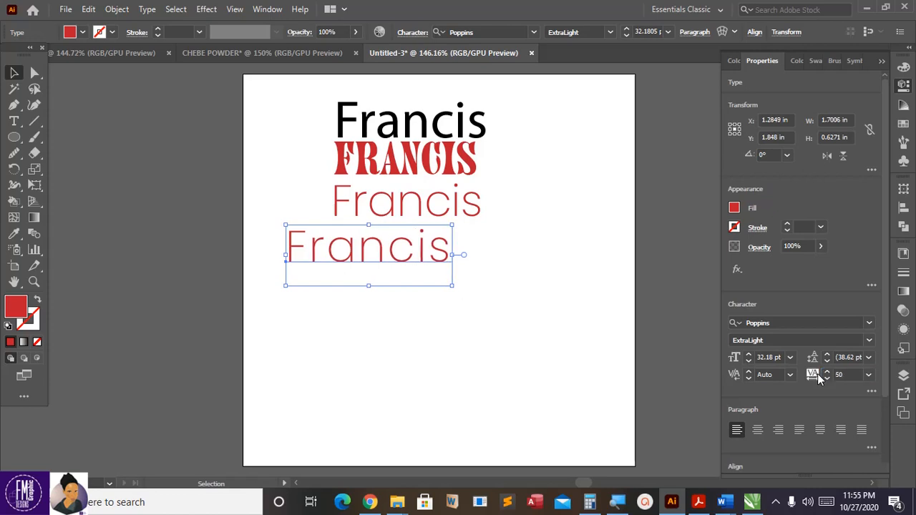
pyautogui.click(812, 378)
pyautogui.press('Return')
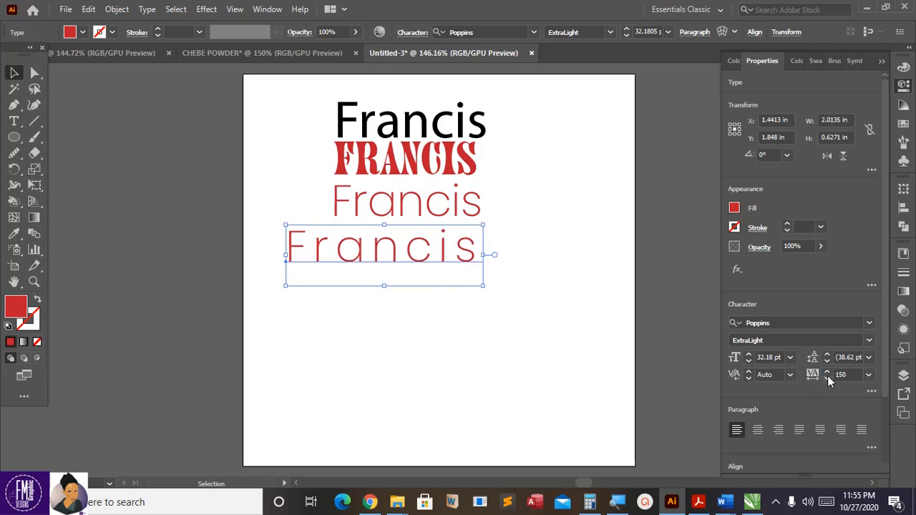
pyautogui.click(812, 373)
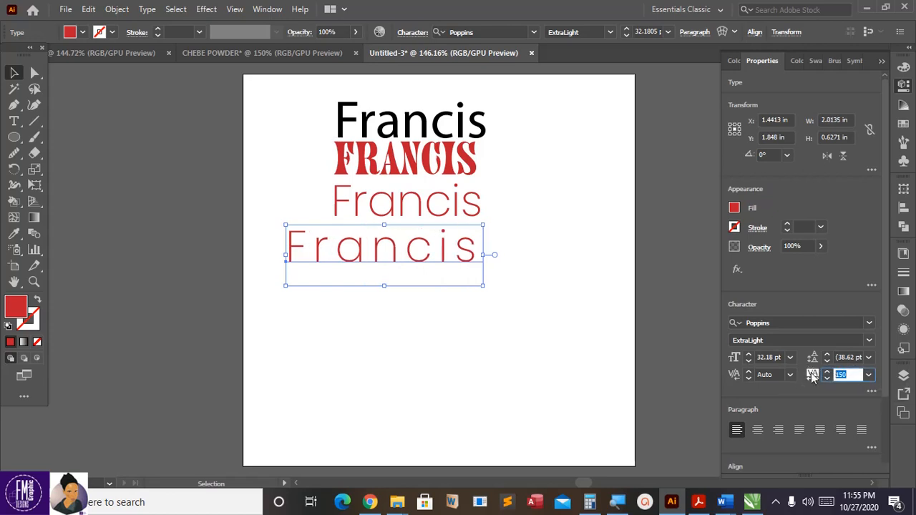
pyautogui.write('30')
pyautogui.press('Return')
pyautogui.press('Return')
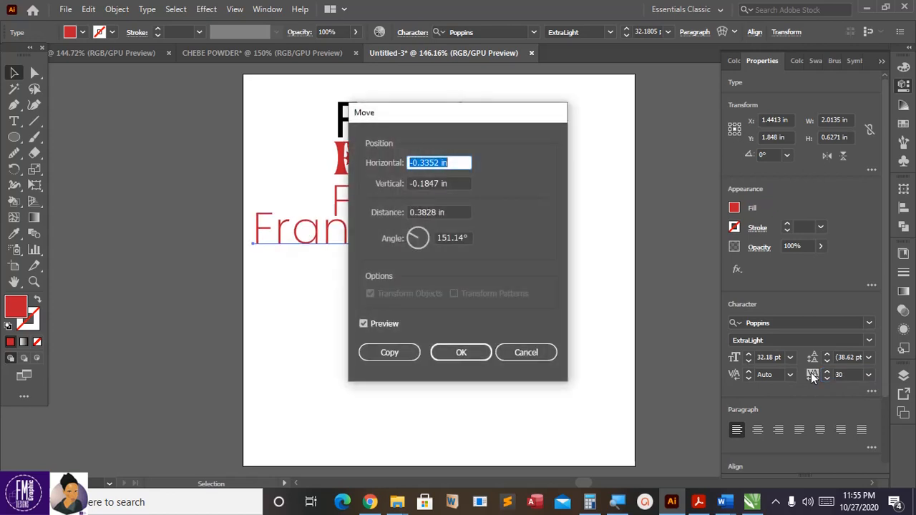
pyautogui.click(547, 356)
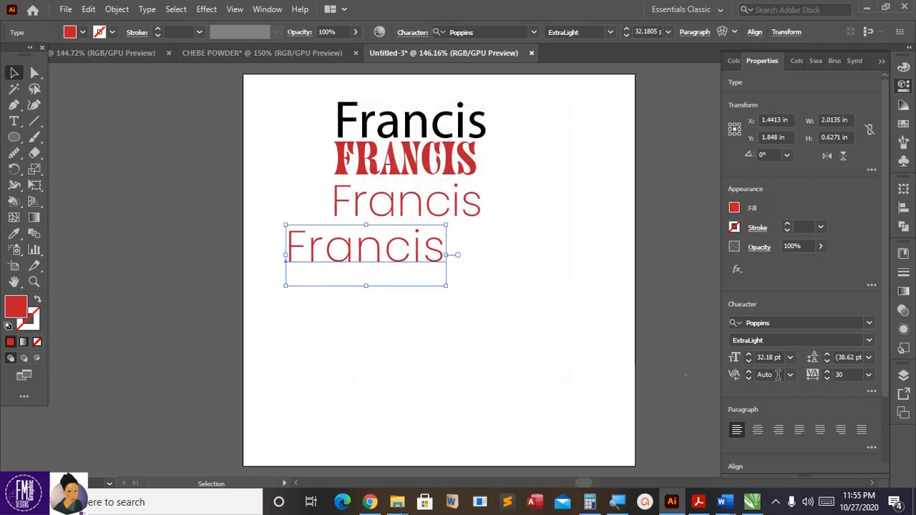
pyautogui.click(841, 376)
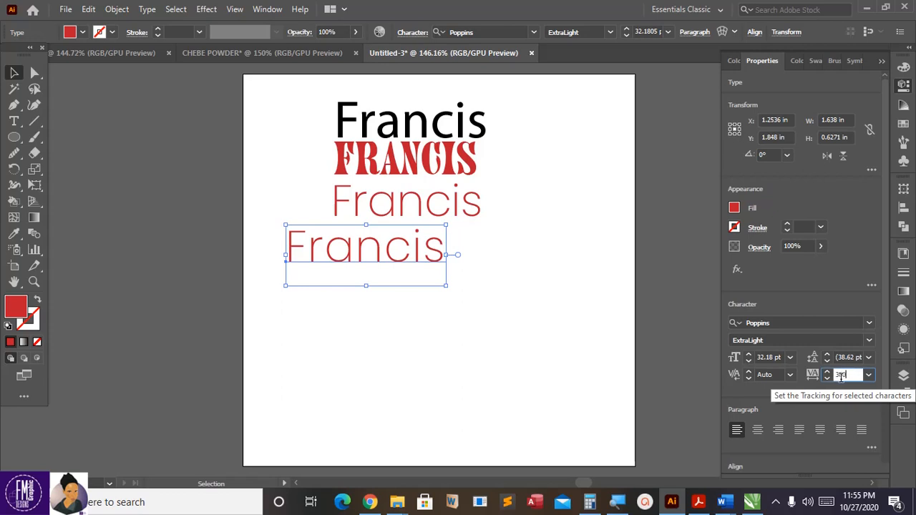
pyautogui.write('0')
pyautogui.press('Return')
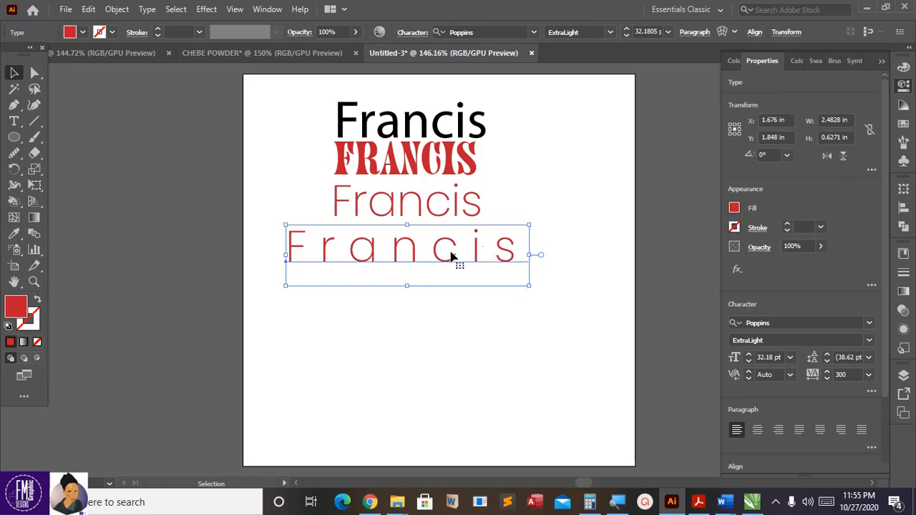
# Step: Place a trial copy of the widely spaced Francis below it
pyautogui.press('a')
pyautogui.press('v')
pyautogui.press('a')
pyautogui.press('v')
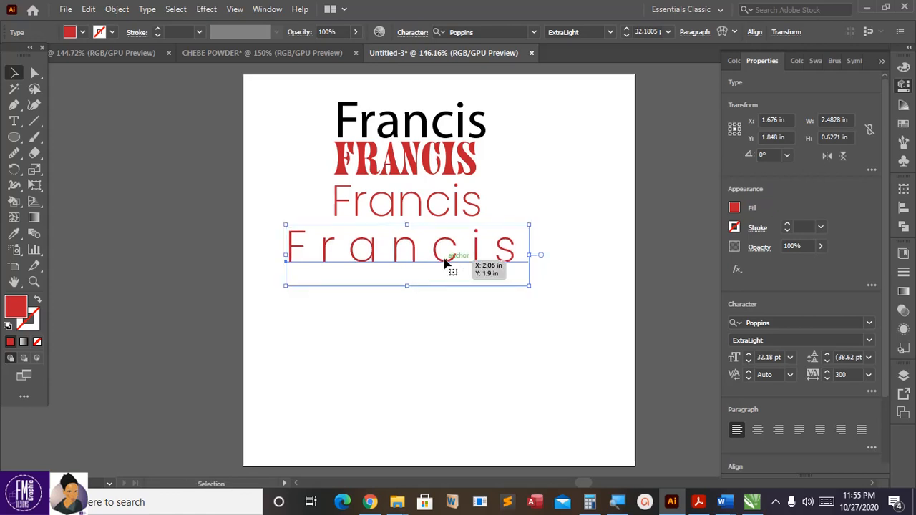
pyautogui.moveTo(446, 261); pyautogui.dragTo(439, 332)
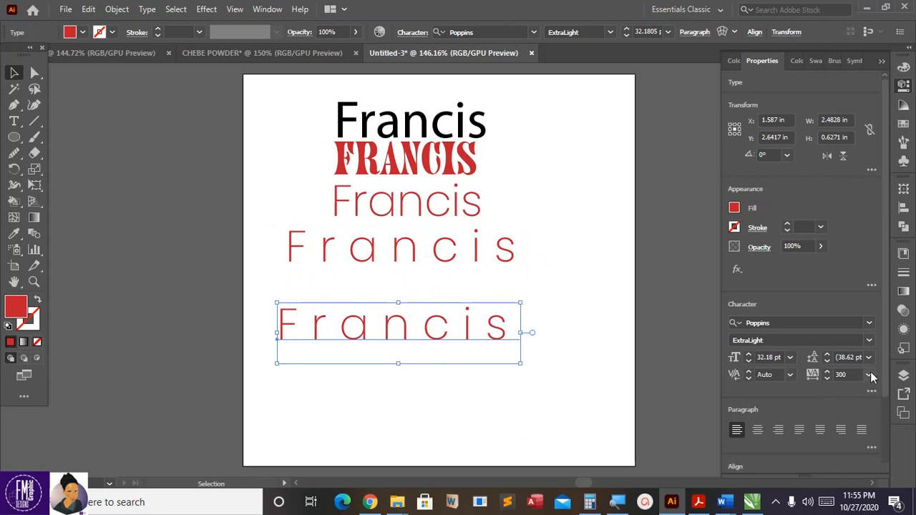
pyautogui.scroll(-3, 878, 363)
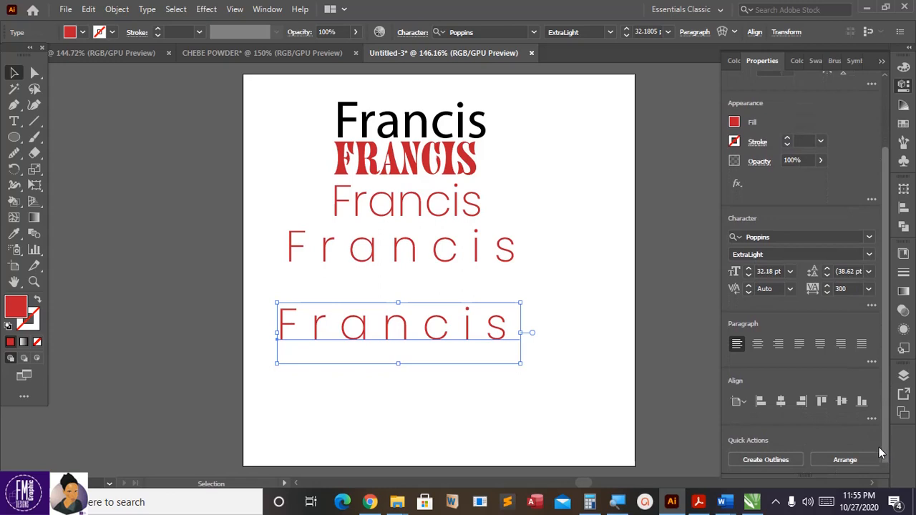
pyautogui.scroll(3, 876, 418)
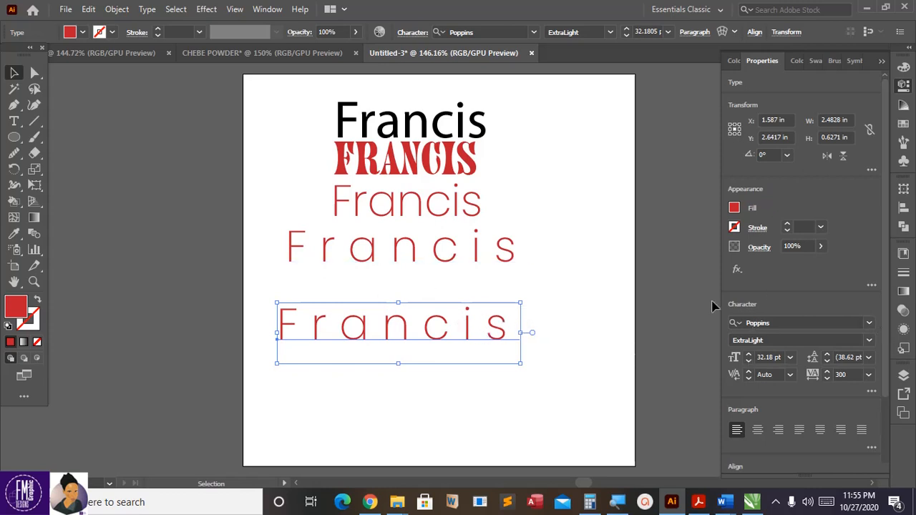
# Step: Tighten the trial copy's tracking, trying 20, 5 and 1
pyautogui.click(828, 379)
pyautogui.click(829, 378)
pyautogui.click(828, 379)
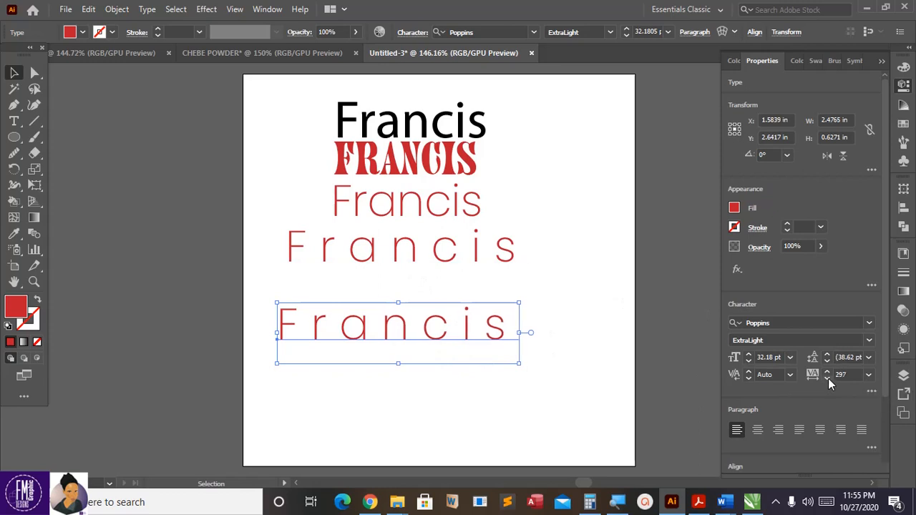
pyautogui.click(828, 379)
pyautogui.click(829, 379)
pyautogui.click(828, 379)
pyautogui.click(828, 379)
pyautogui.click(828, 379)
pyautogui.moveTo(847, 375); pyautogui.dragTo(822, 375)
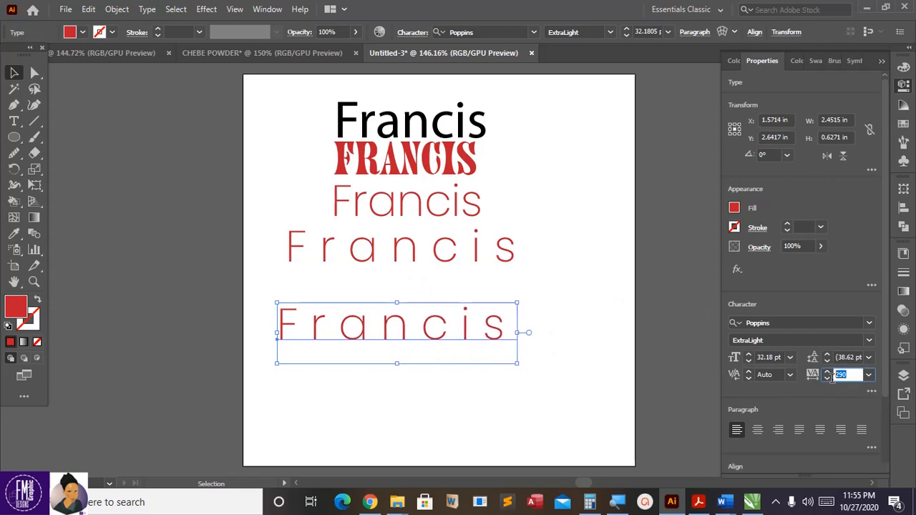
pyautogui.write('2')
pyautogui.press('Return')
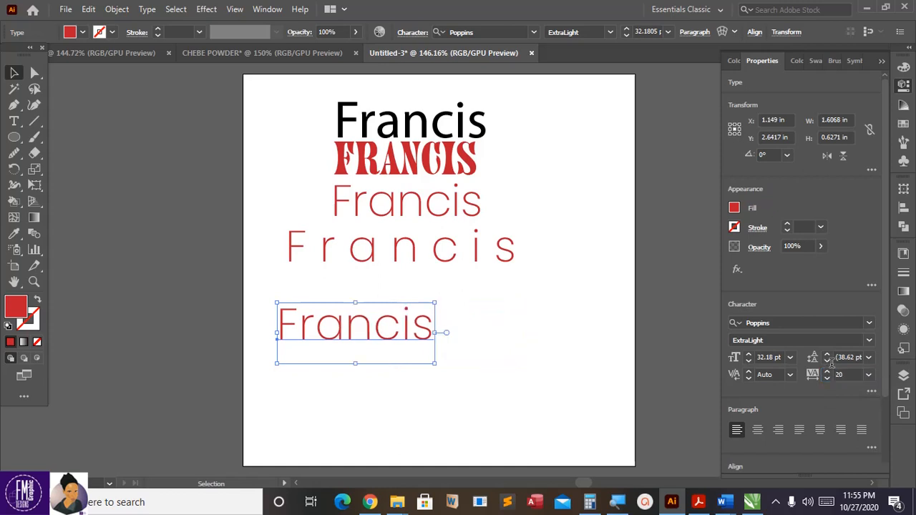
pyautogui.moveTo(849, 376); pyautogui.dragTo(829, 377)
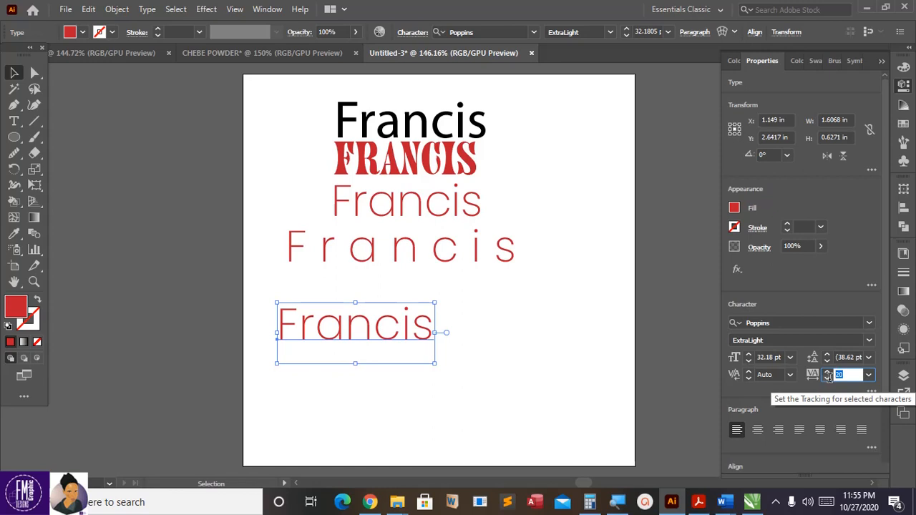
pyautogui.press('Return')
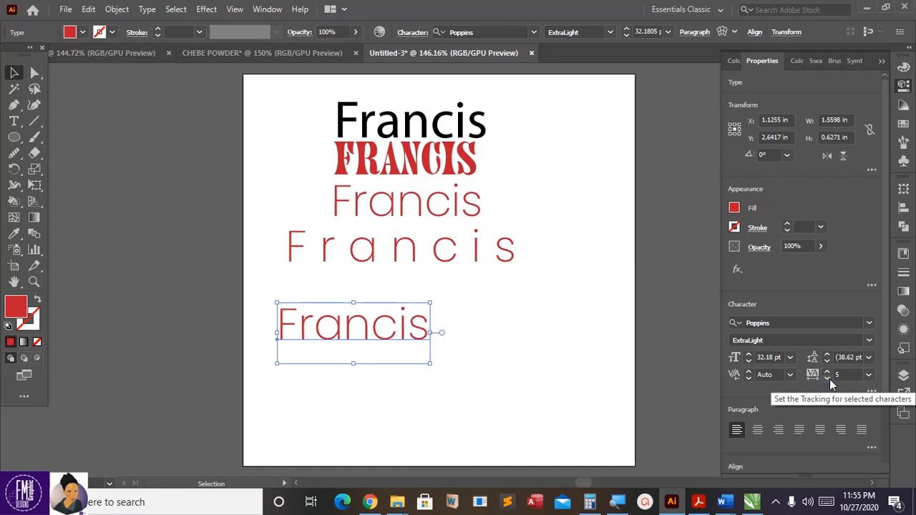
pyautogui.moveTo(859, 378); pyautogui.dragTo(815, 378)
pyautogui.write('1')
pyautogui.press('Return')
# Step: Test tracking -30, -500 and -100 on the trial copy, then delete it
pyautogui.write('-30')
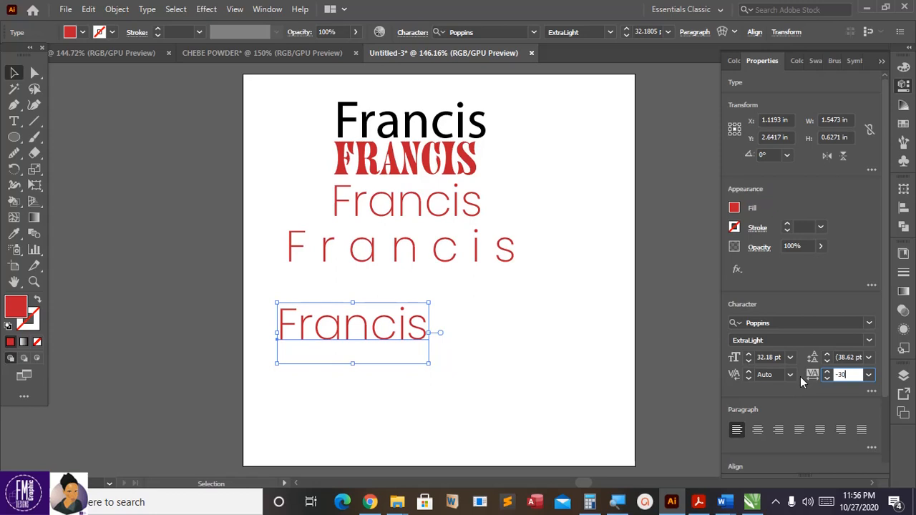
pyautogui.press('Return')
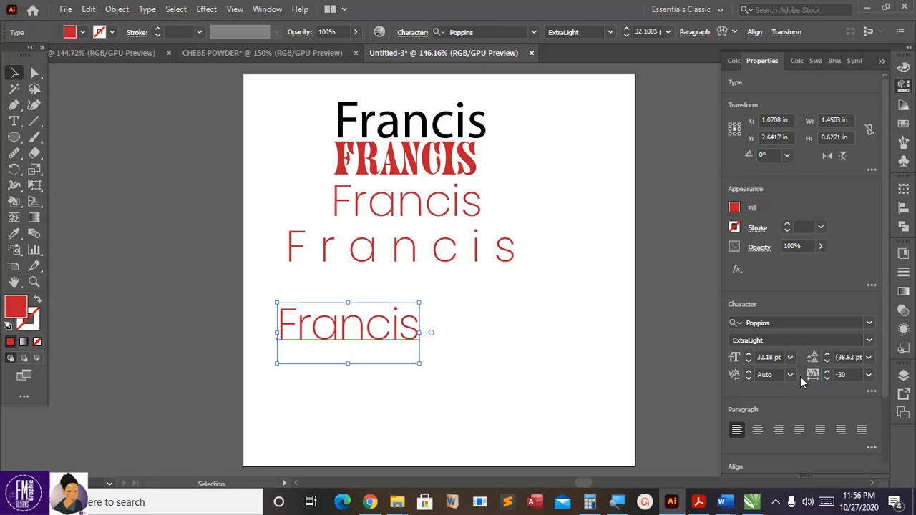
pyautogui.moveTo(852, 375); pyautogui.dragTo(823, 373)
pyautogui.write('-')
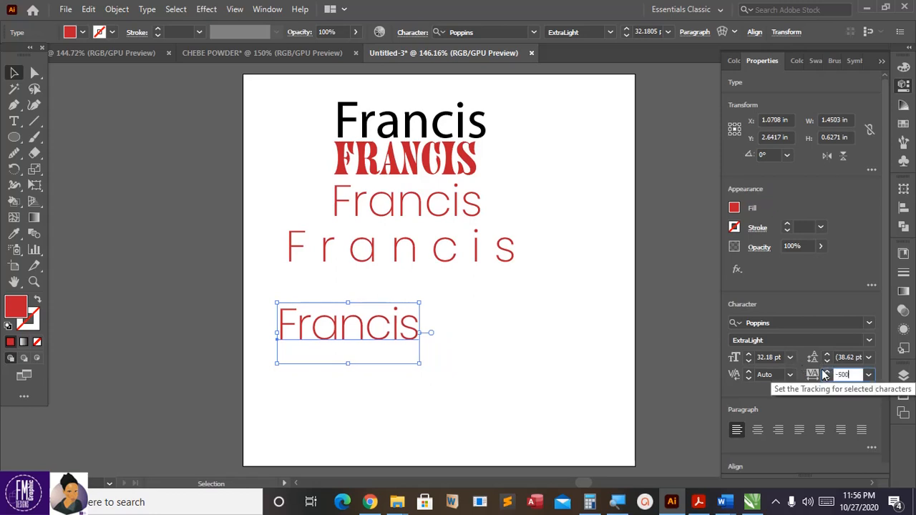
pyautogui.write('500')
pyautogui.press('Return')
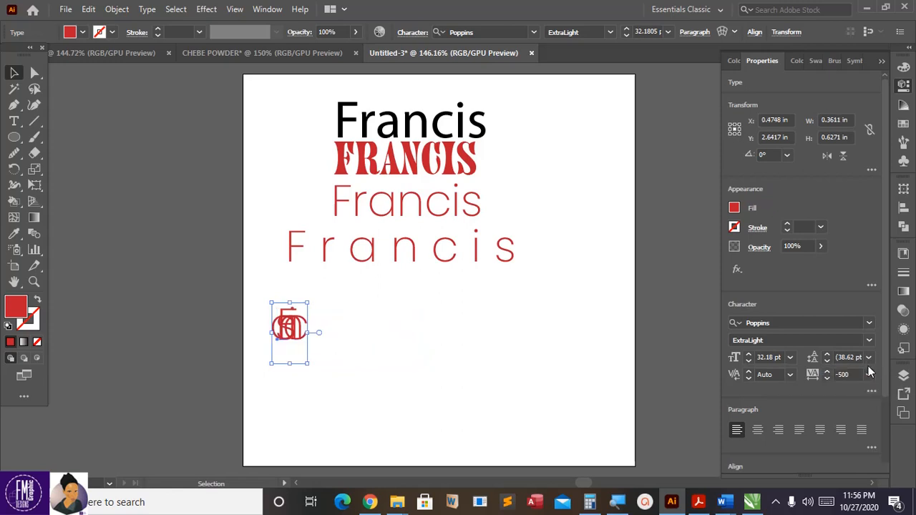
pyautogui.click(849, 375)
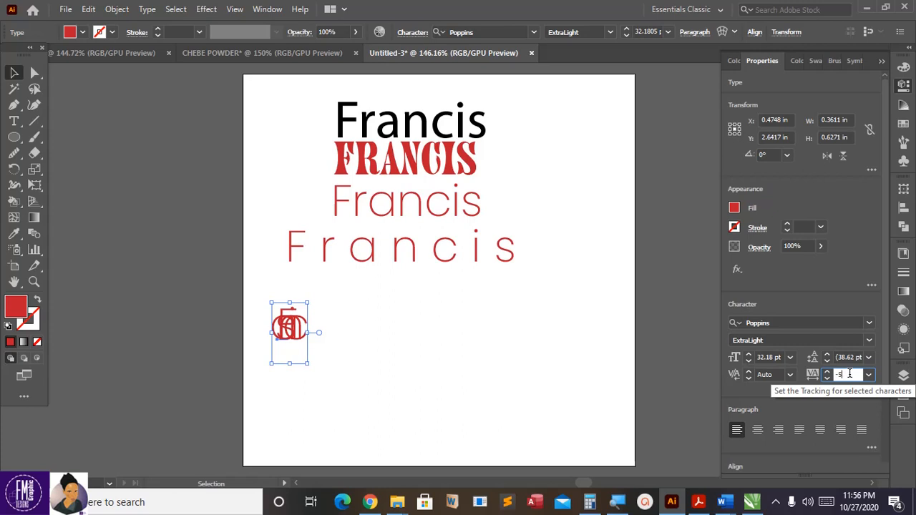
pyautogui.write('-100')
pyautogui.press('Return')
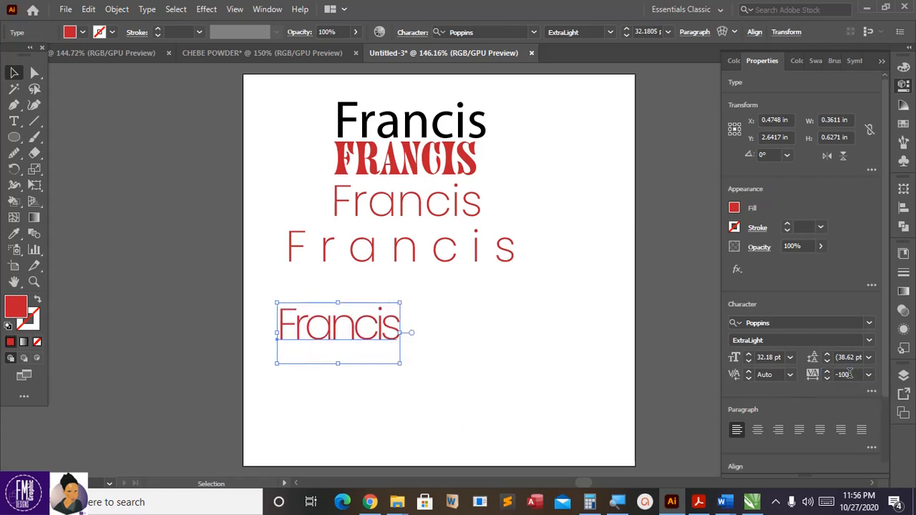
pyautogui.press('Delete')
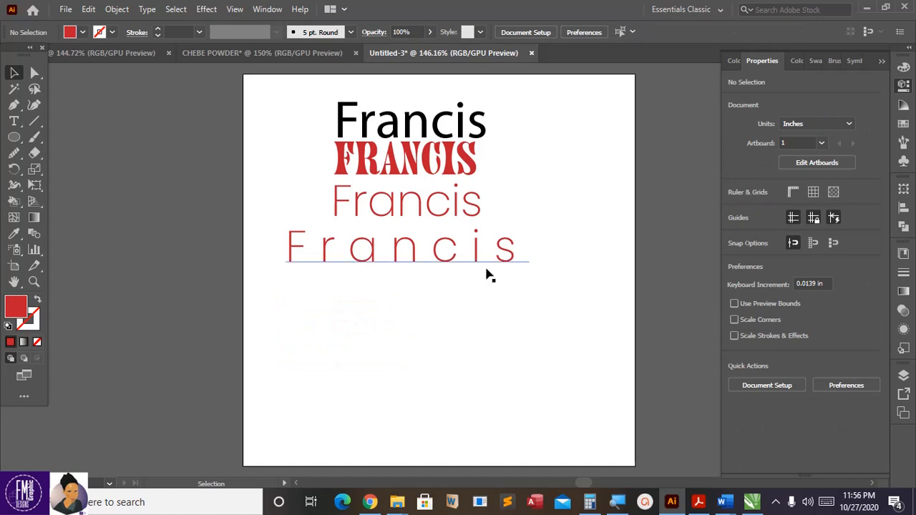
# Step: Set the widely spaced Francis to -150 tracking
pyautogui.click(445, 264)
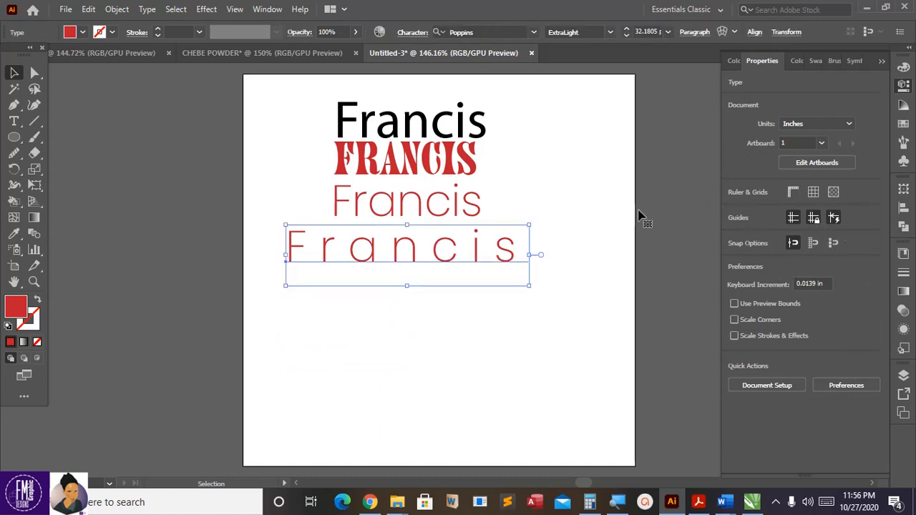
pyautogui.click(505, 247)
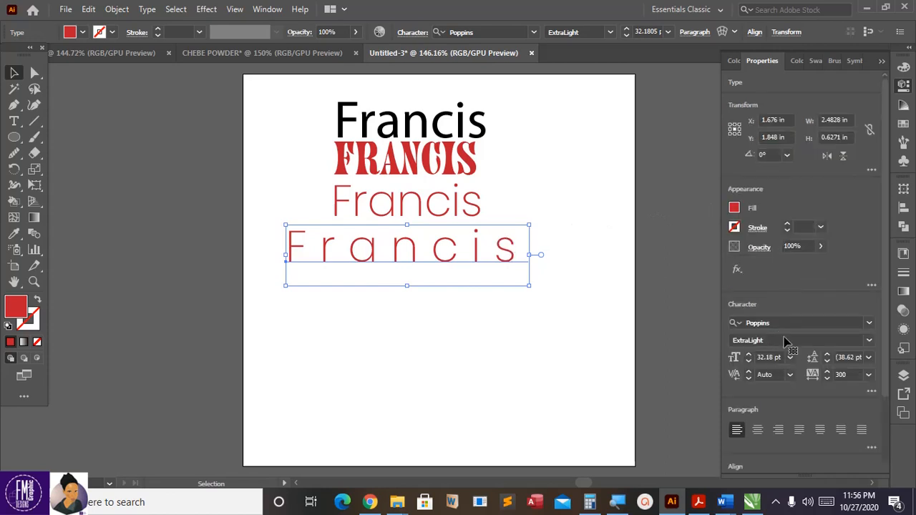
pyautogui.click(846, 374)
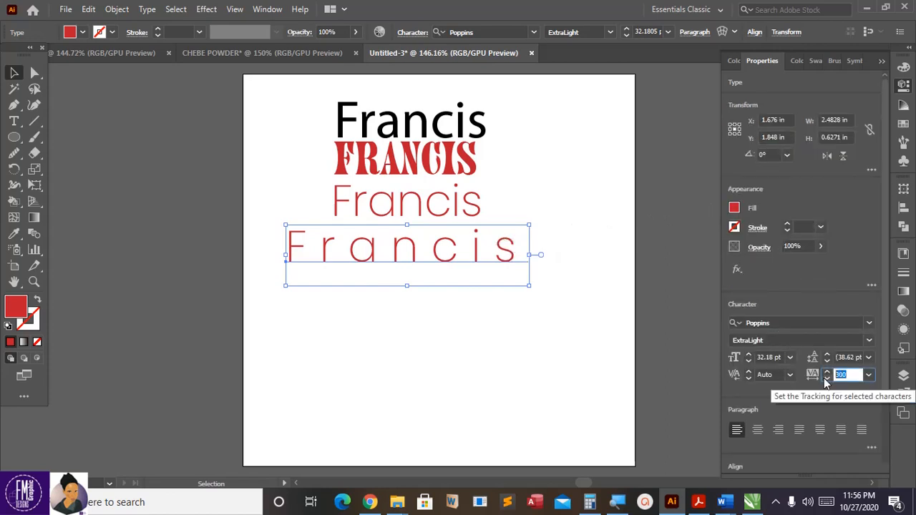
pyautogui.write('-150')
pyautogui.press('Return')
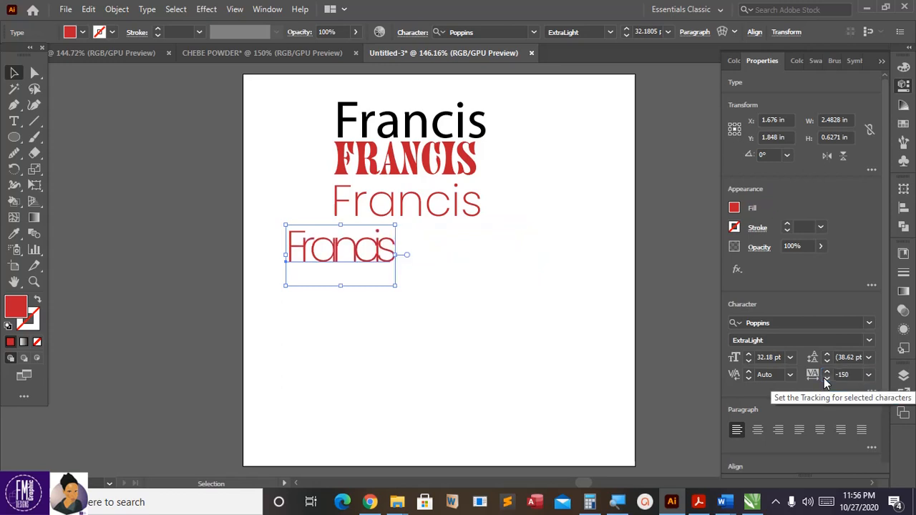
# Step: Move the tightened Francis beside the stencil FRANCIS and duplicate the thin red Francis lower down
pyautogui.click(482, 273)
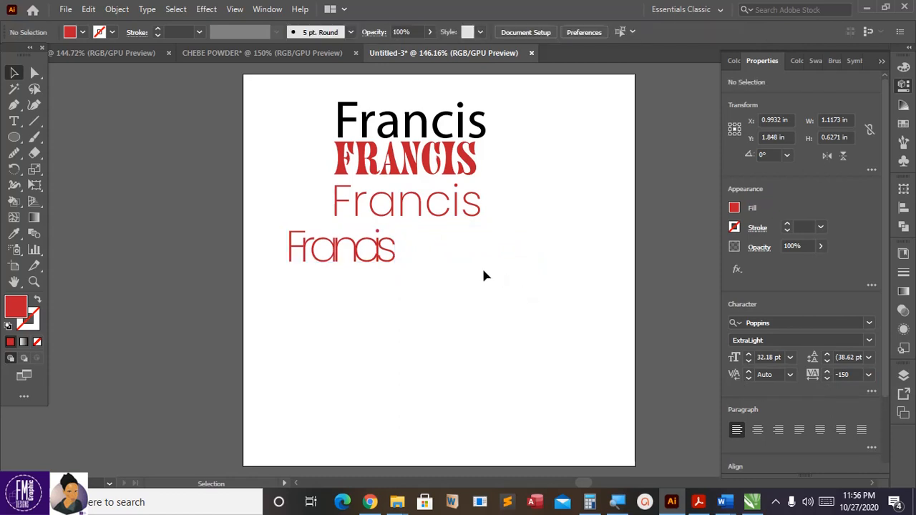
pyautogui.moveTo(347, 248); pyautogui.dragTo(562, 159)
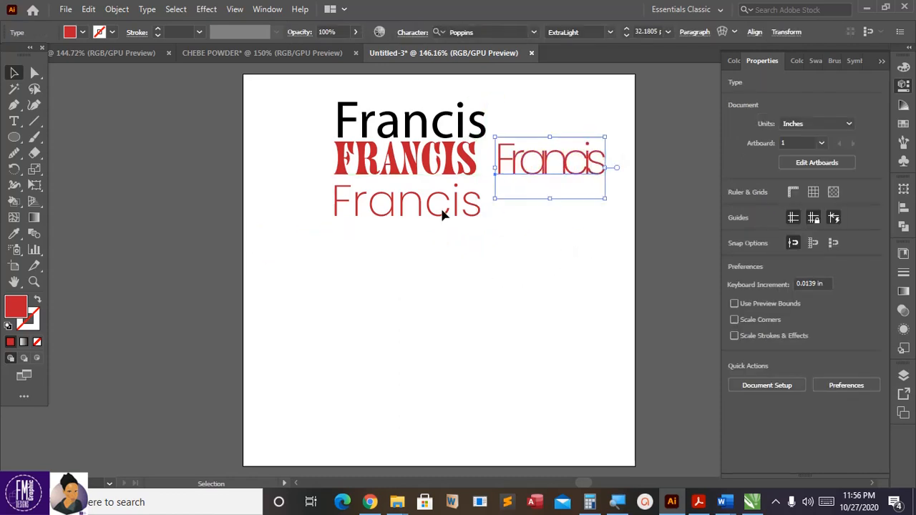
pyautogui.click(337, 196)
pyautogui.click(336, 197)
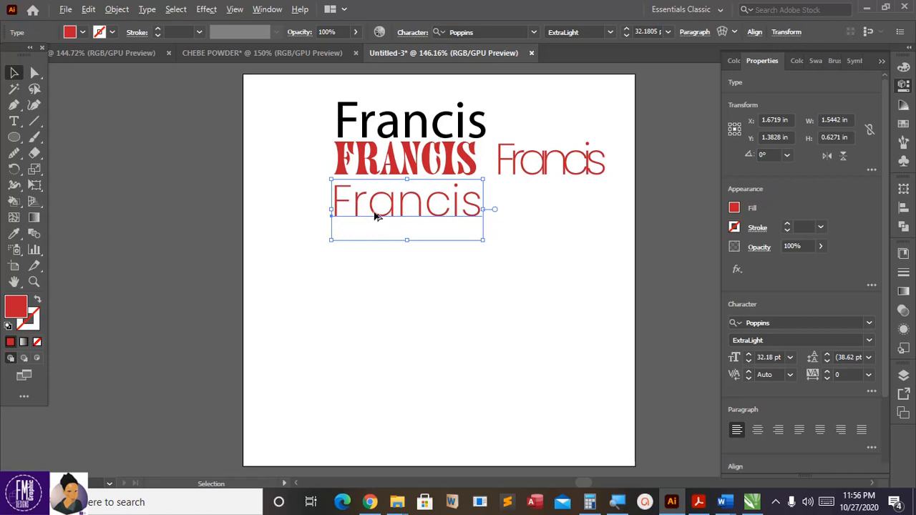
pyautogui.moveTo(378, 205); pyautogui.dragTo(330, 301)
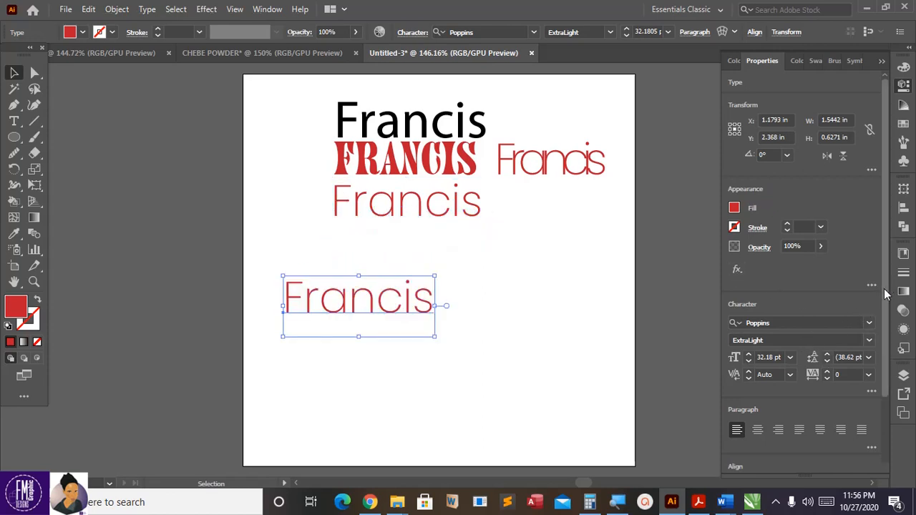
# Step: Set the copied Francis's font size to 37 pt
pyautogui.click(749, 357)
pyautogui.click(748, 357)
pyautogui.click(749, 357)
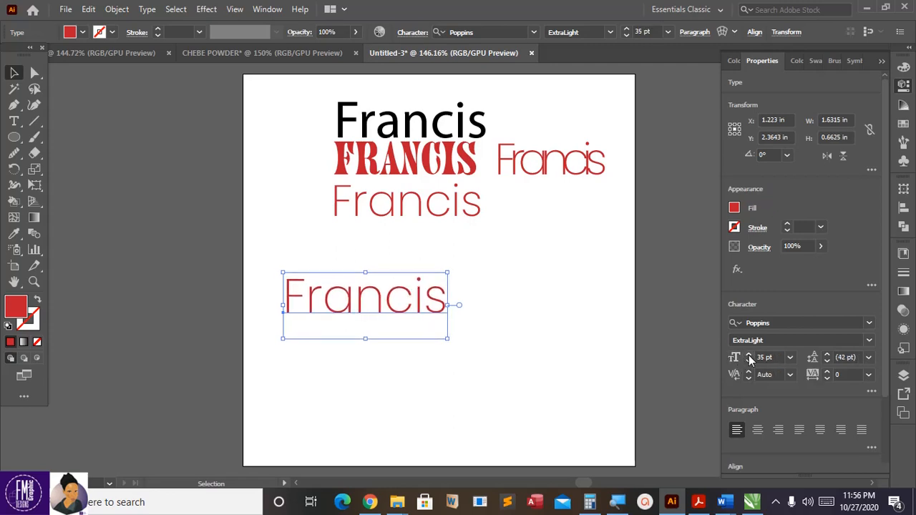
pyautogui.click(748, 357)
pyautogui.click(748, 356)
pyautogui.click(749, 357)
pyautogui.click(749, 357)
pyautogui.click(749, 356)
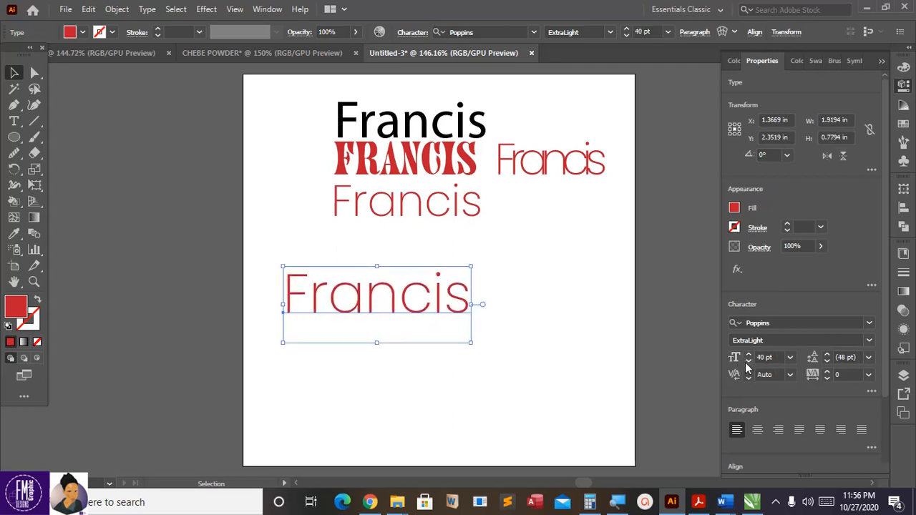
pyautogui.click(748, 362)
pyautogui.click(748, 361)
pyautogui.click(748, 361)
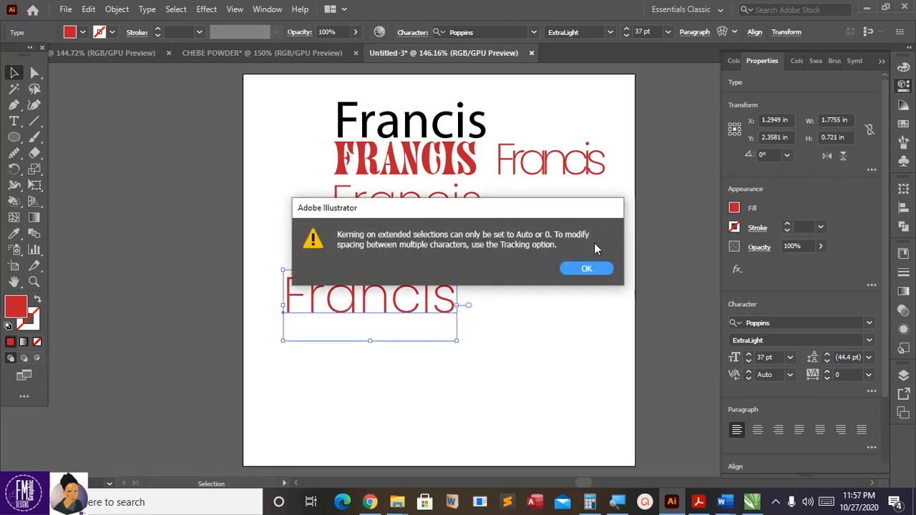
# Step: Try Optical and 0 kerning, settle on Metrics - Roman Only, and set leading to 45 pt
pyautogui.click(592, 269)
pyautogui.click(788, 378)
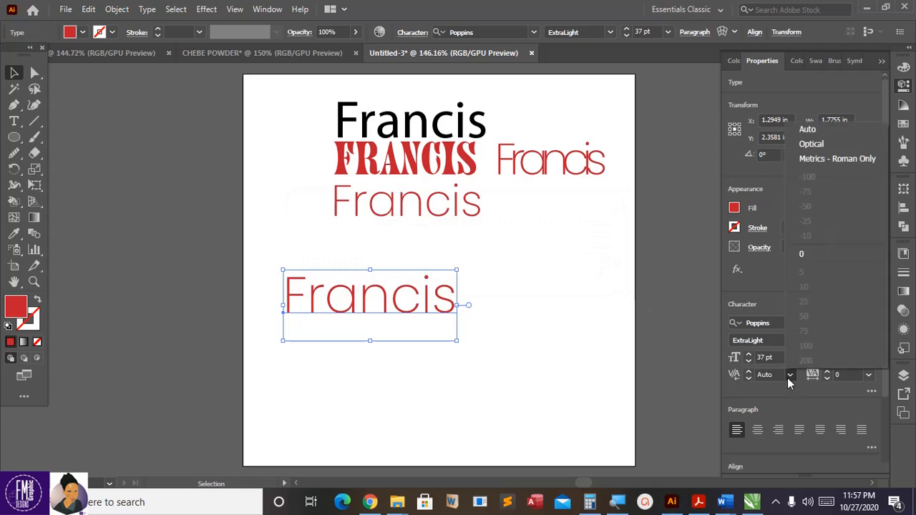
pyautogui.click(820, 148)
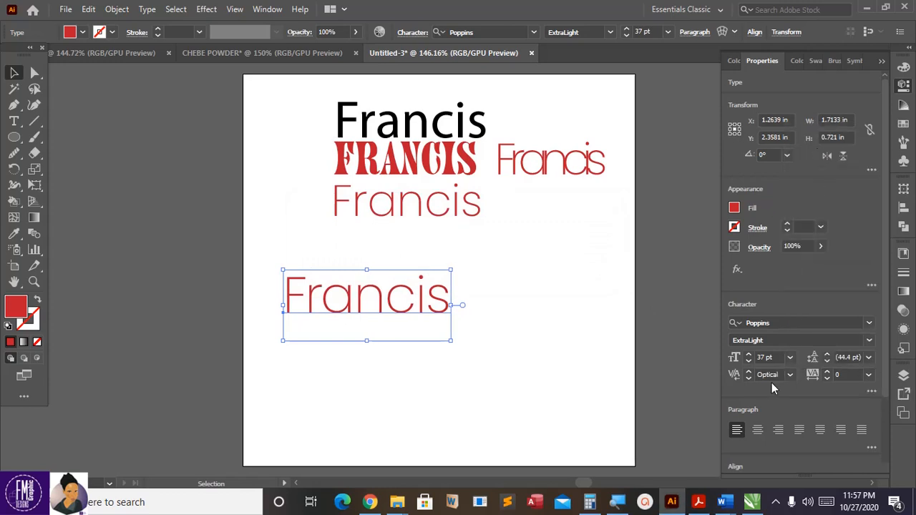
pyautogui.click(750, 371)
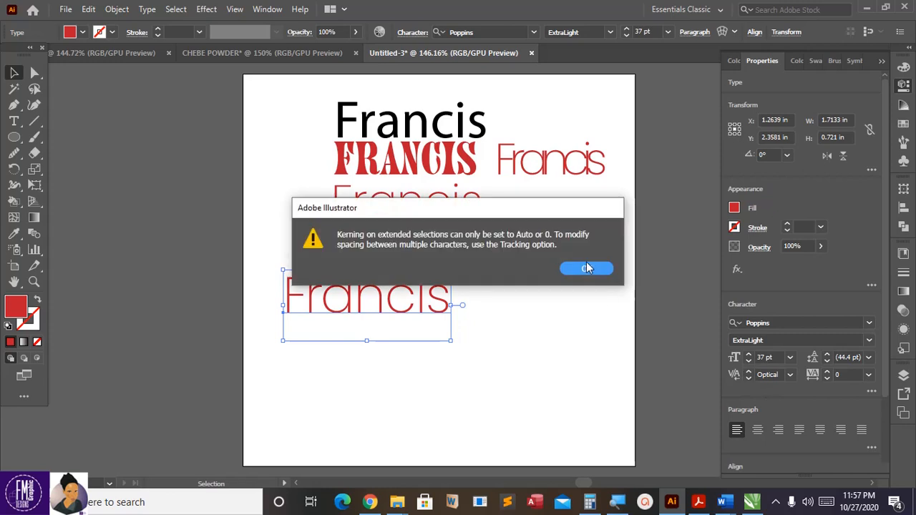
pyautogui.click(587, 268)
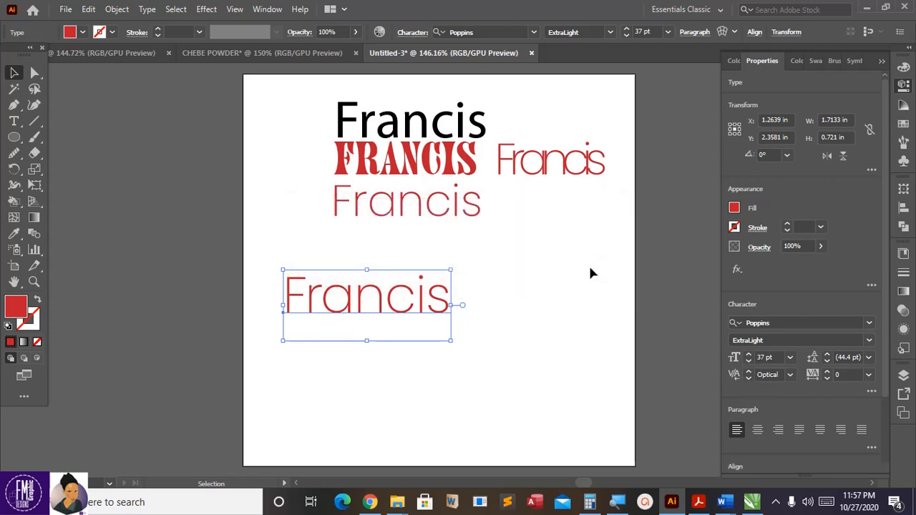
pyautogui.click(789, 378)
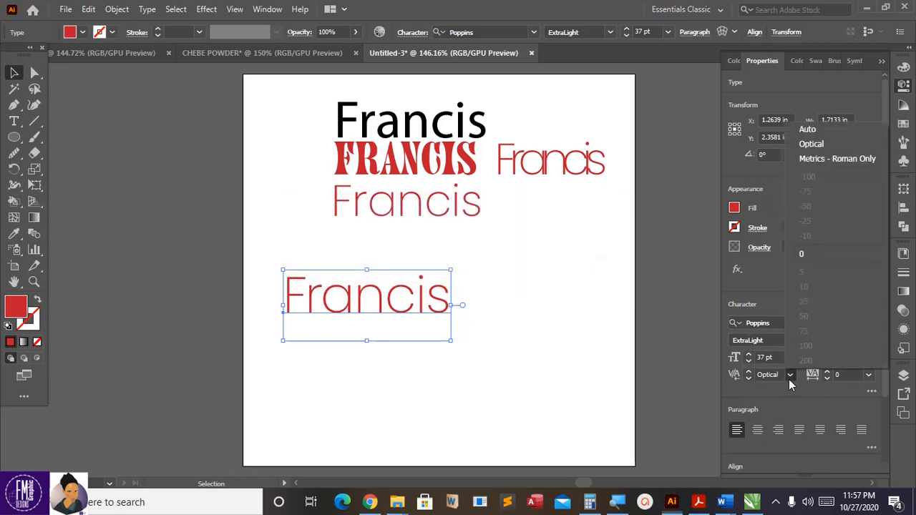
pyautogui.click(799, 259)
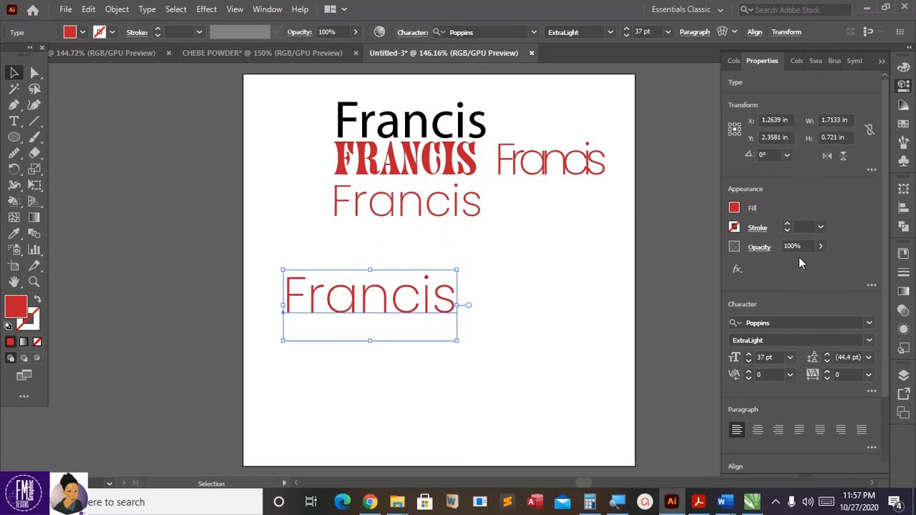
pyautogui.click(788, 376)
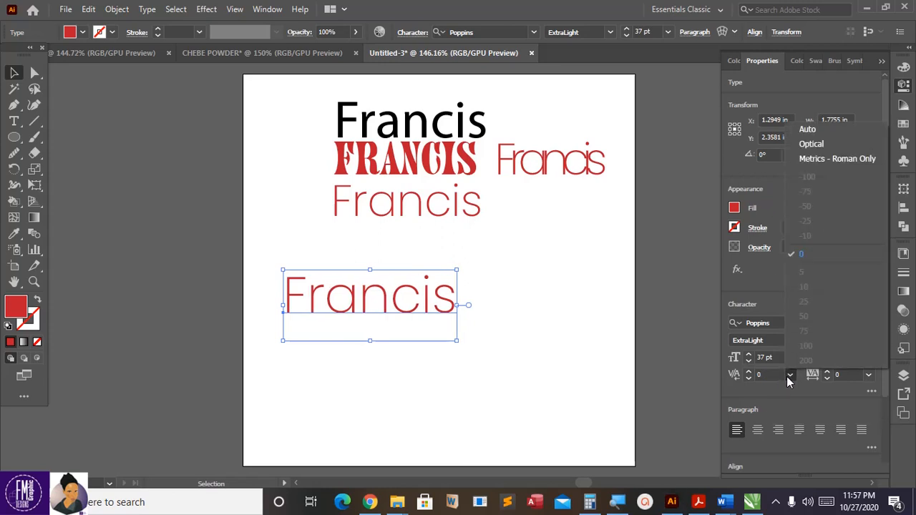
pyautogui.click(819, 160)
pyautogui.click(748, 377)
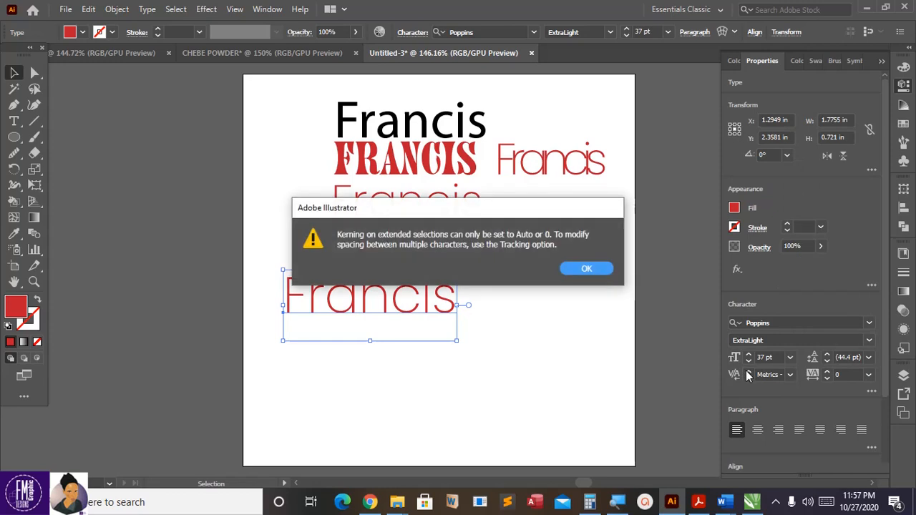
pyautogui.click(587, 269)
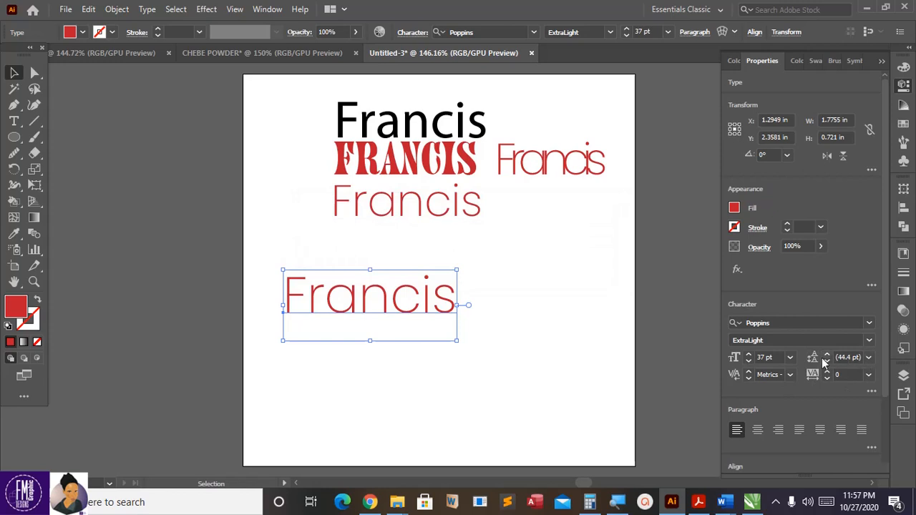
pyautogui.click(826, 355)
pyautogui.moveTo(401, 315); pyautogui.dragTo(446, 286)
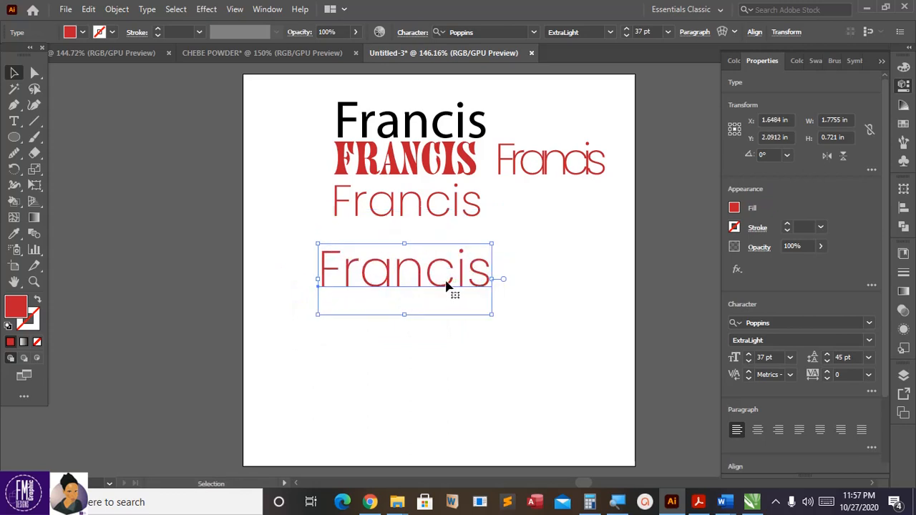
pyautogui.doubleClick(447, 287)
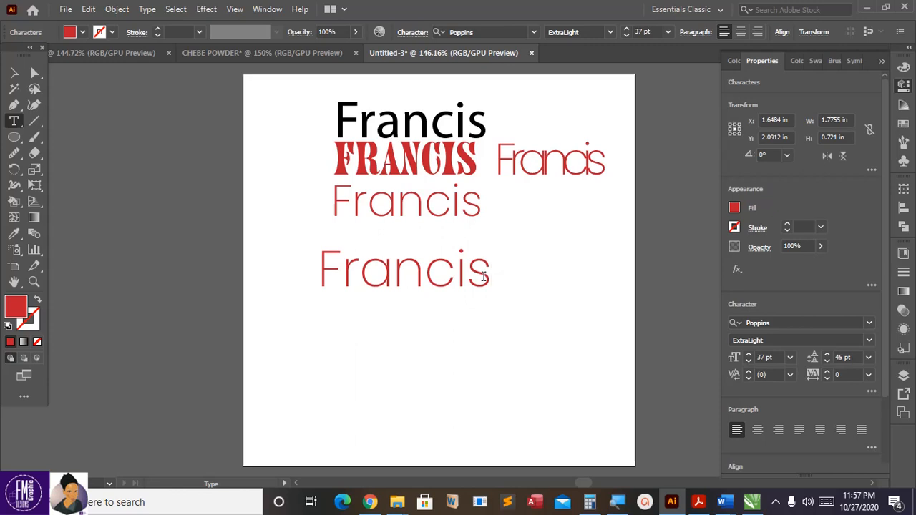
pyautogui.press('Return')
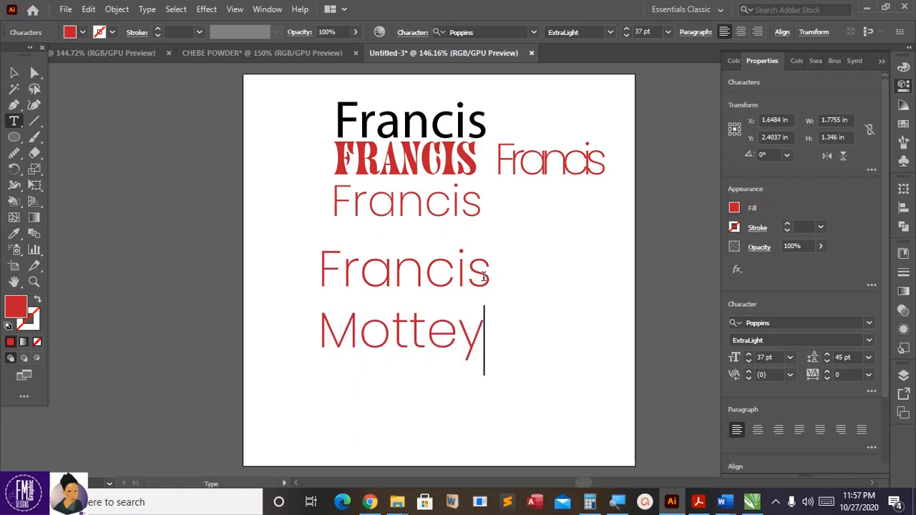
pyautogui.press('Escape')
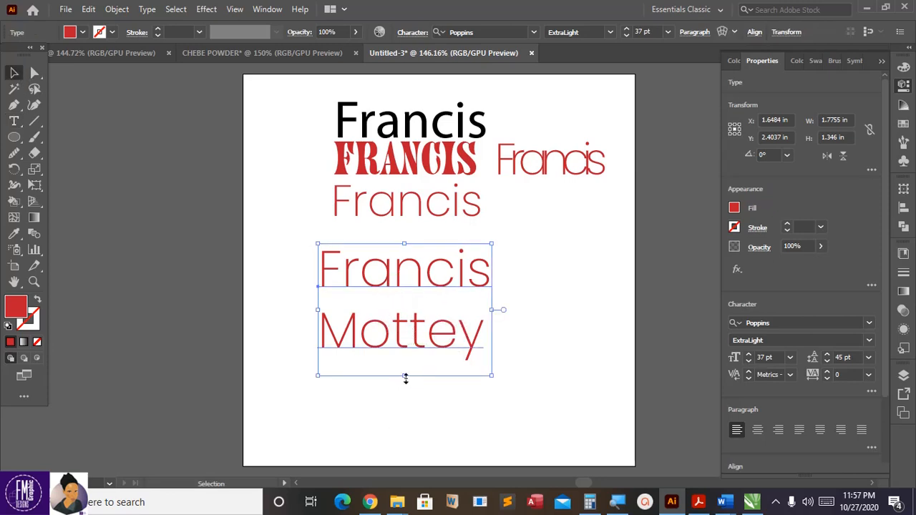
pyautogui.moveTo(405, 378); pyautogui.dragTo(405, 334)
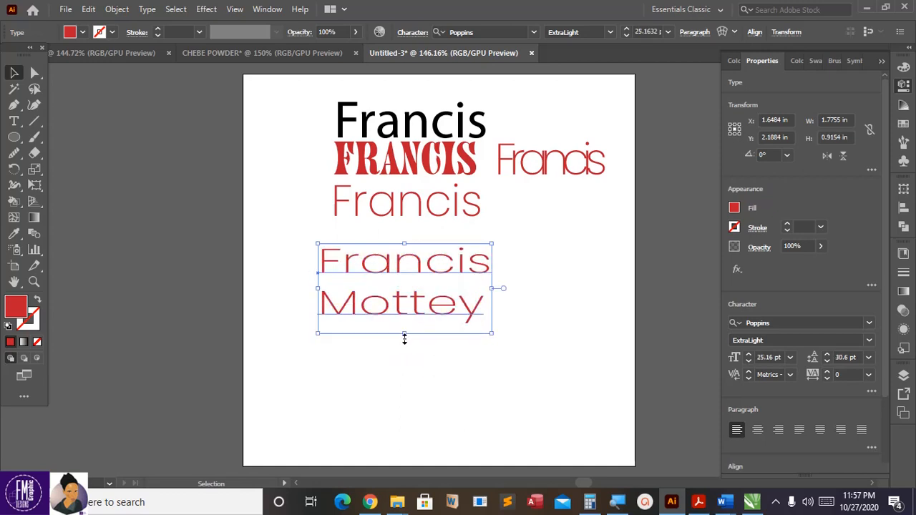
pyautogui.hotkey('ctrl', 'z')
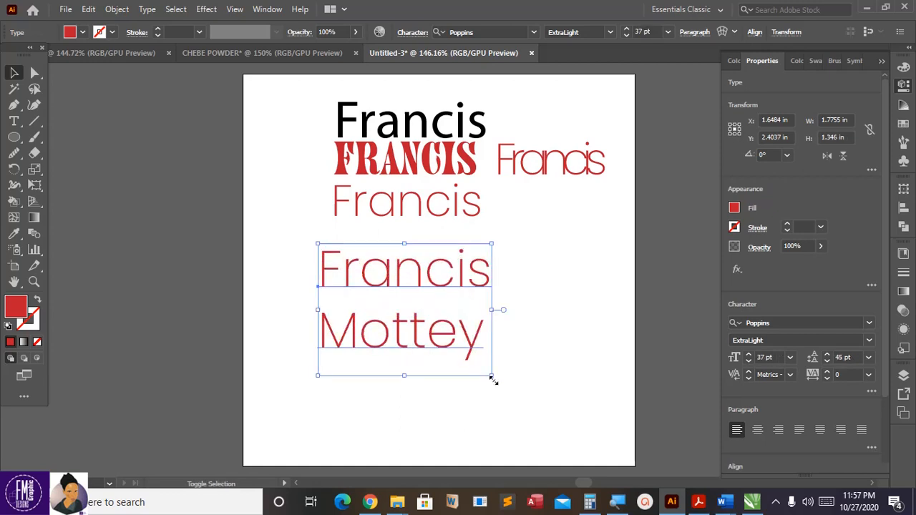
pyautogui.moveTo(492, 379); pyautogui.dragTo(470, 360)
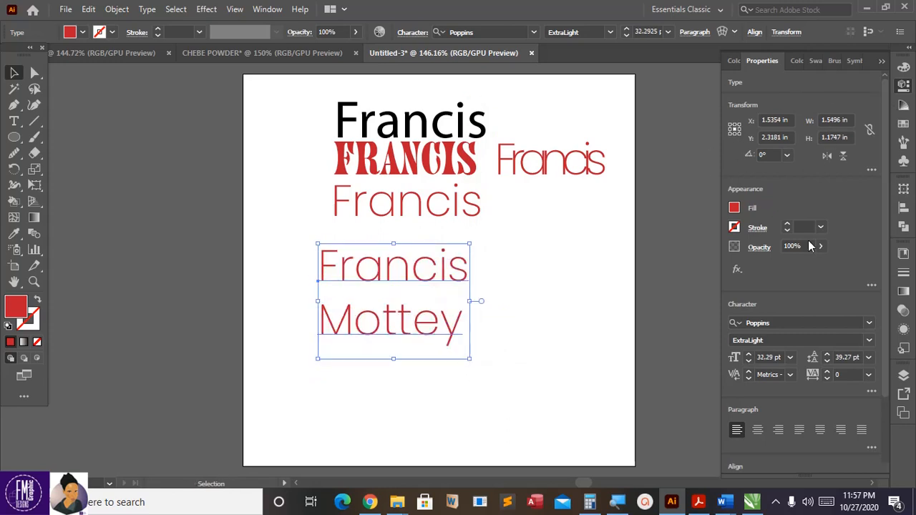
pyautogui.click(827, 357)
pyautogui.click(827, 356)
pyautogui.click(827, 356)
pyautogui.click(827, 362)
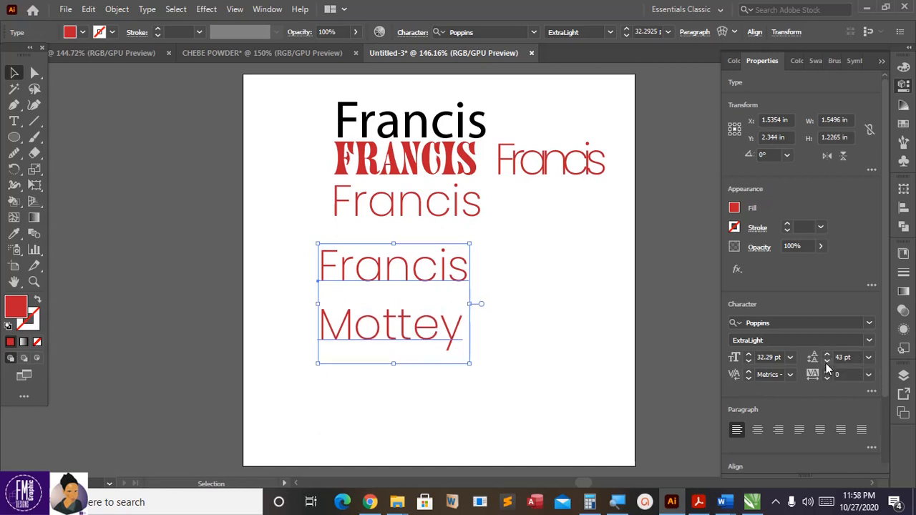
pyautogui.click(827, 362)
pyautogui.click(827, 363)
pyautogui.click(827, 362)
pyautogui.click(827, 362)
pyautogui.click(827, 362)
pyautogui.click(827, 362)
pyautogui.click(826, 362)
pyautogui.click(827, 362)
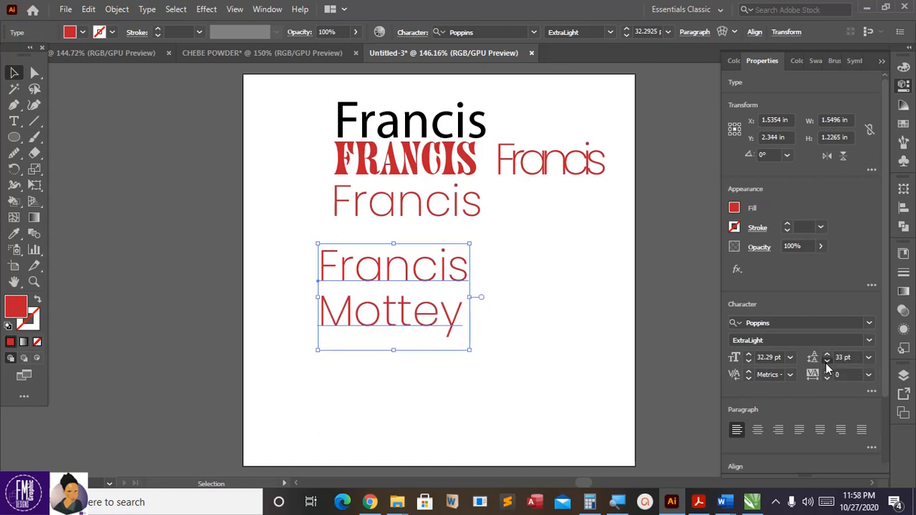
pyautogui.click(827, 362)
pyautogui.click(827, 362)
pyautogui.click(827, 362)
pyautogui.click(827, 363)
pyautogui.click(827, 362)
pyautogui.click(827, 362)
pyautogui.click(826, 362)
pyautogui.click(827, 362)
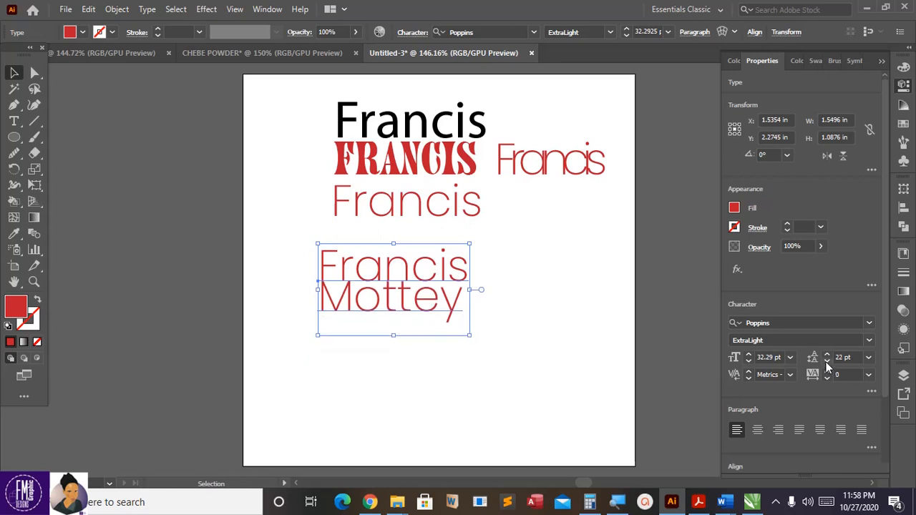
pyautogui.click(827, 362)
pyautogui.click(827, 362)
pyautogui.click(827, 363)
pyautogui.click(826, 362)
pyautogui.click(827, 362)
pyautogui.click(827, 363)
pyautogui.click(827, 362)
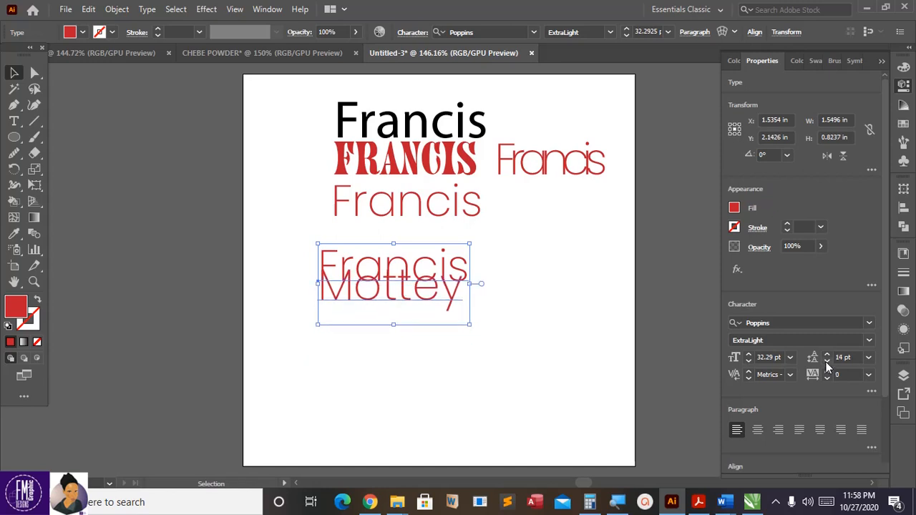
pyautogui.click(827, 357)
pyautogui.click(827, 357)
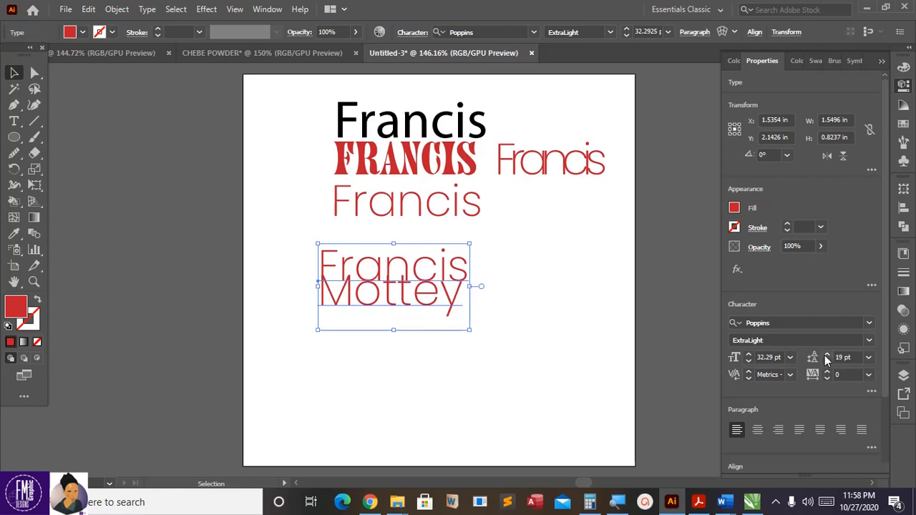
pyautogui.click(826, 357)
pyautogui.click(827, 358)
pyautogui.click(827, 357)
pyautogui.click(827, 357)
pyautogui.click(826, 357)
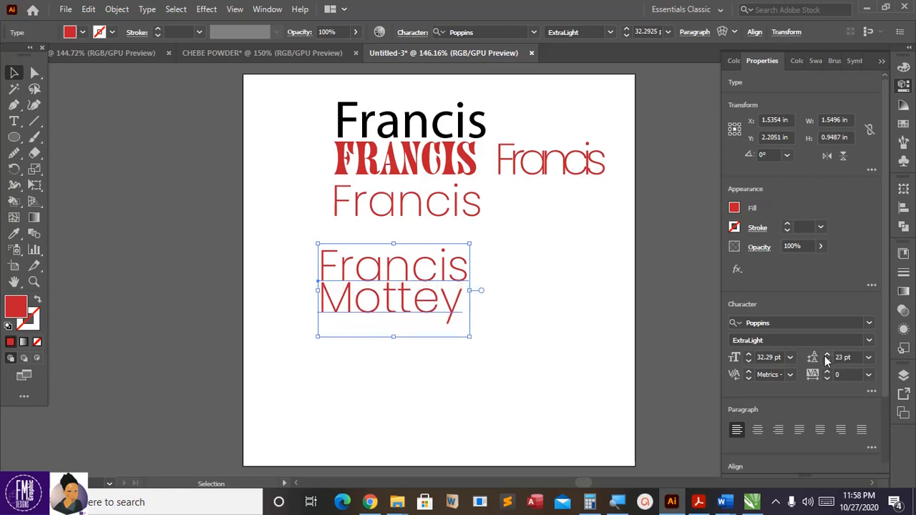
pyautogui.click(827, 357)
pyautogui.click(827, 357)
pyautogui.click(827, 357)
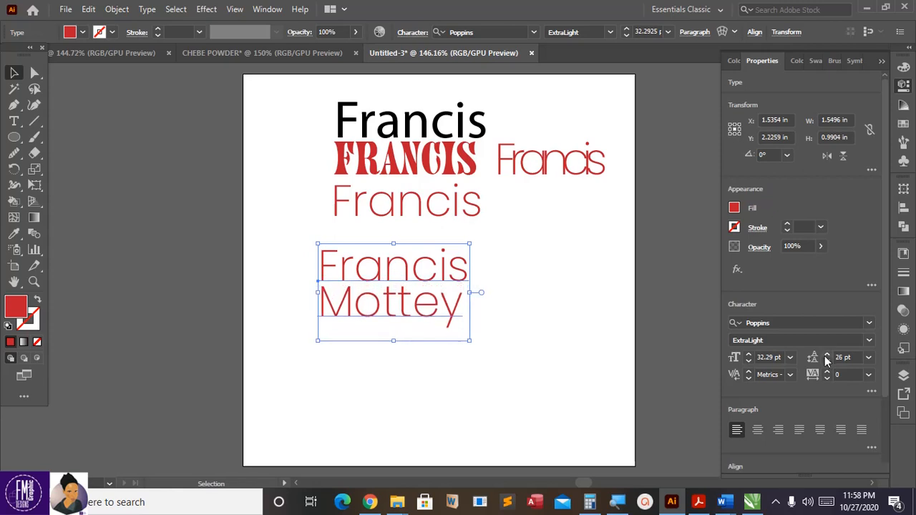
pyautogui.click(828, 363)
pyautogui.click(828, 362)
pyautogui.click(828, 362)
pyautogui.click(828, 363)
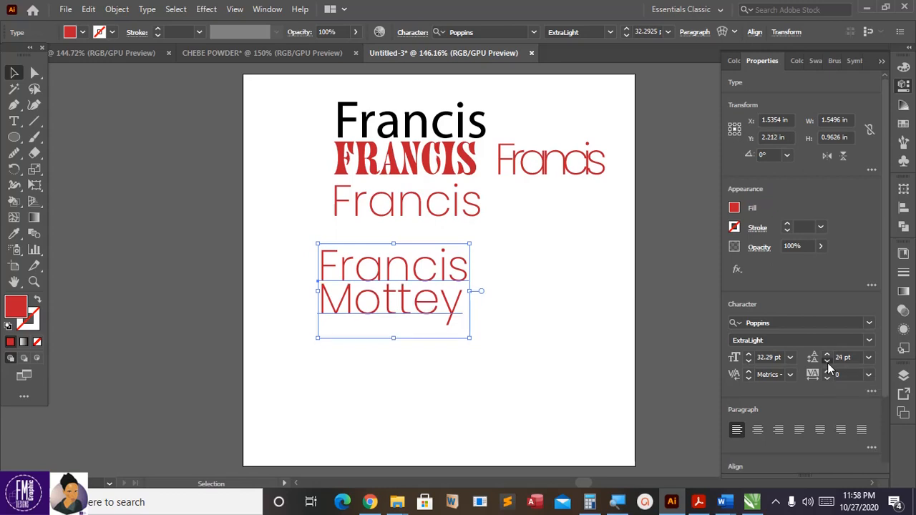
pyautogui.click(828, 362)
pyautogui.click(827, 362)
pyautogui.click(825, 353)
pyautogui.click(825, 354)
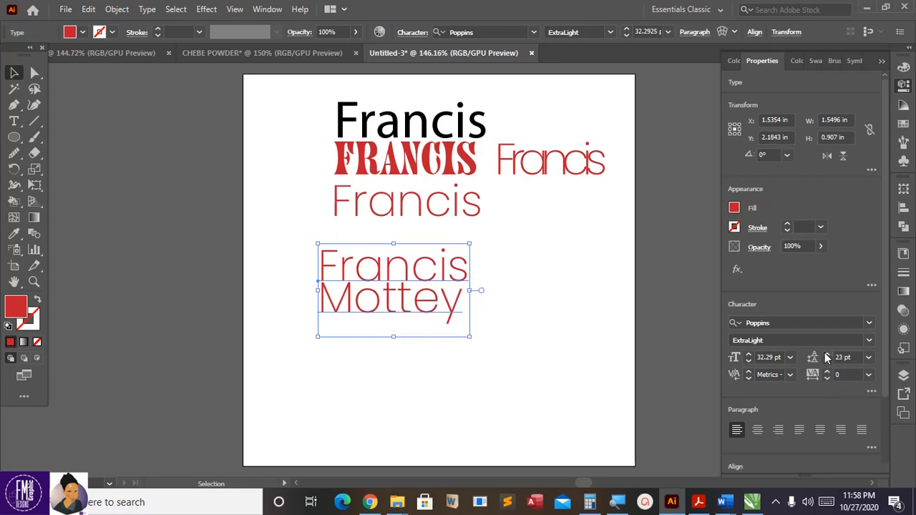
pyautogui.click(825, 353)
pyautogui.click(825, 353)
pyautogui.click(825, 354)
pyautogui.click(825, 353)
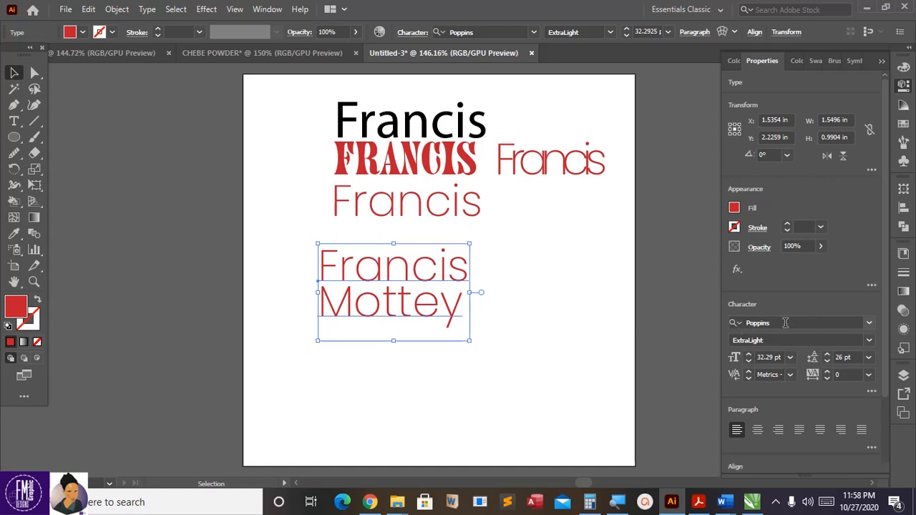
pyautogui.click(732, 328)
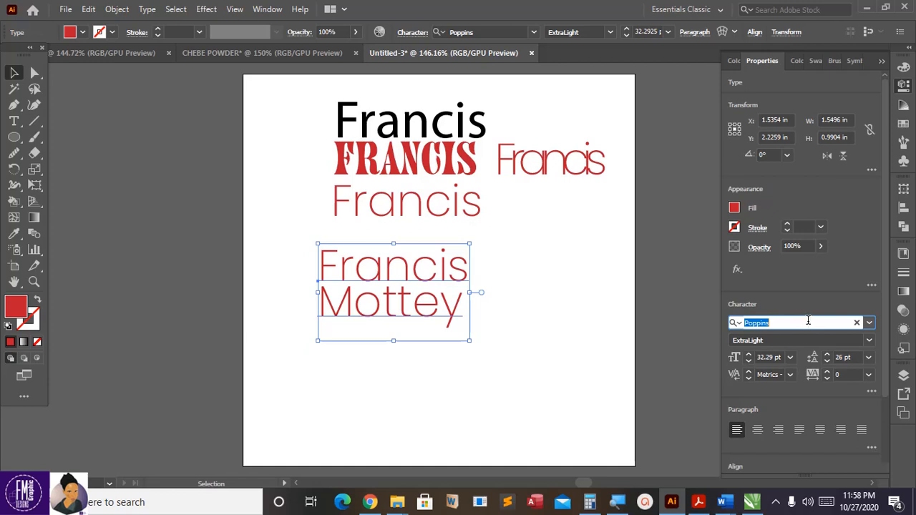
pyautogui.write('t')
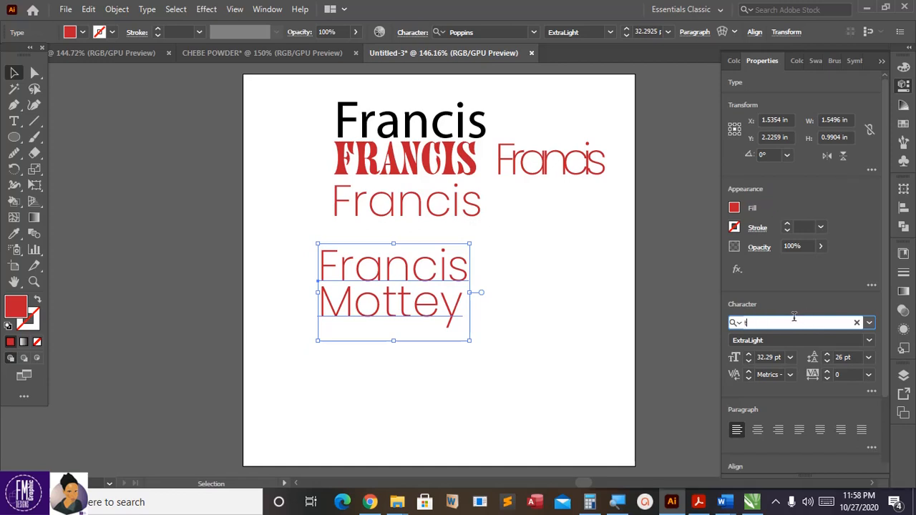
pyautogui.write('ahoma')
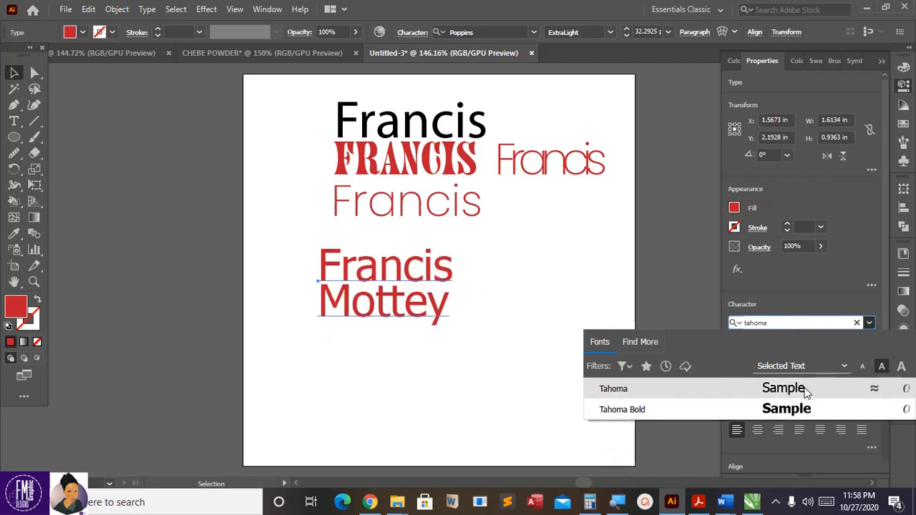
pyautogui.click(783, 391)
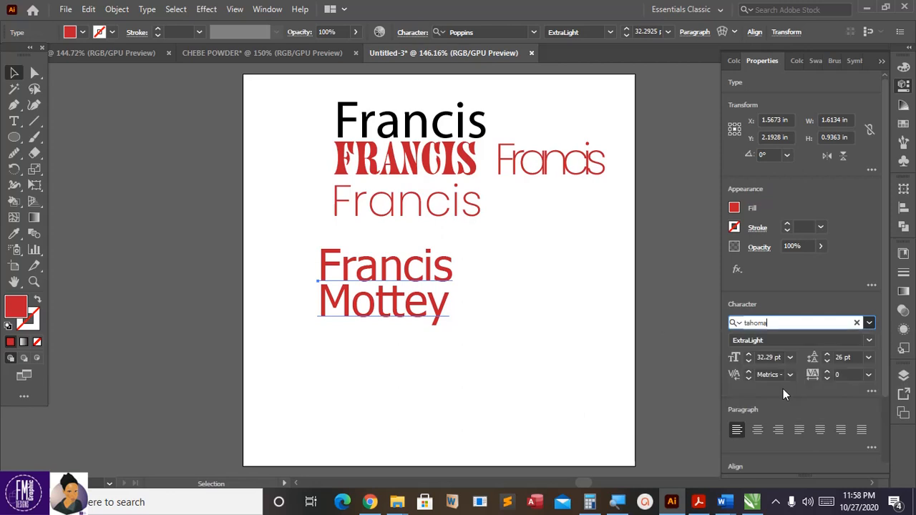
pyautogui.click(749, 342)
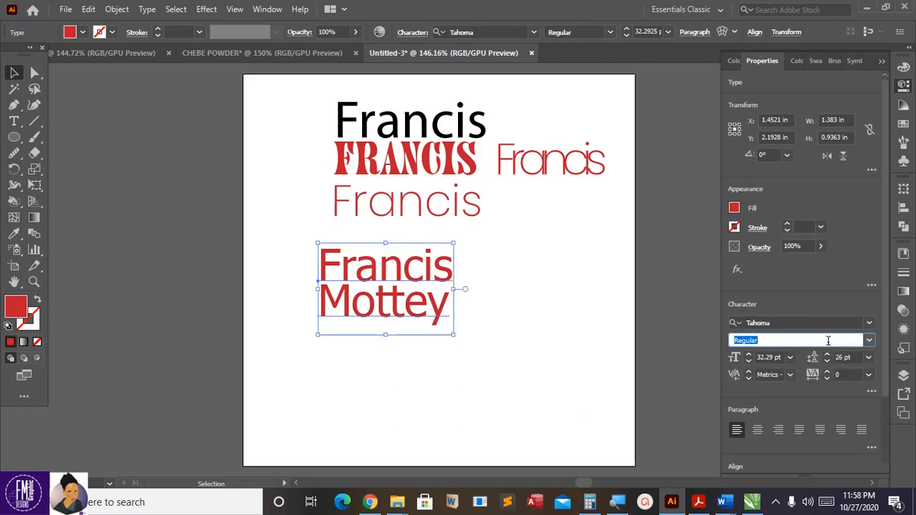
pyautogui.click(869, 342)
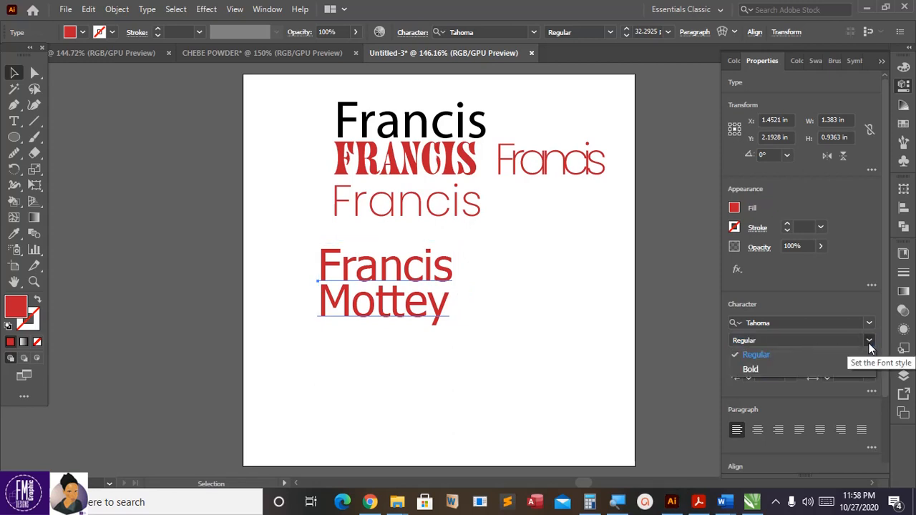
pyautogui.click(780, 357)
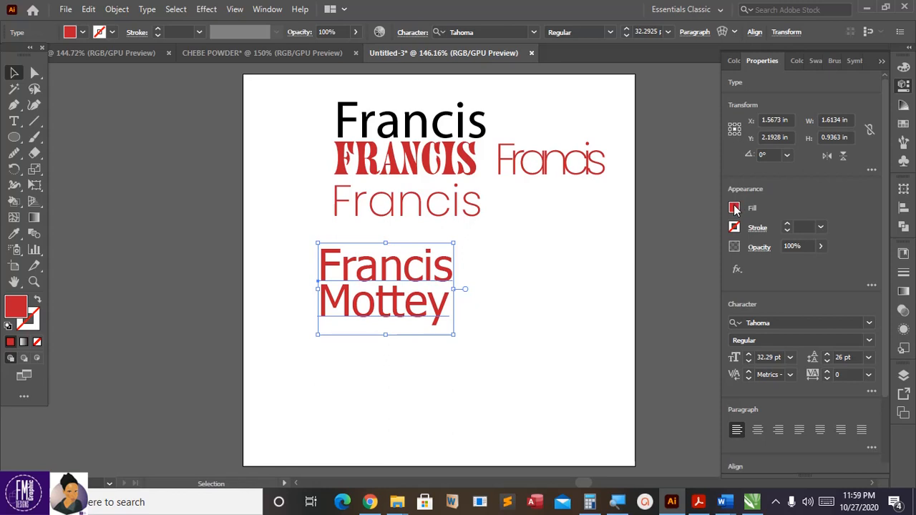
pyautogui.click(735, 209)
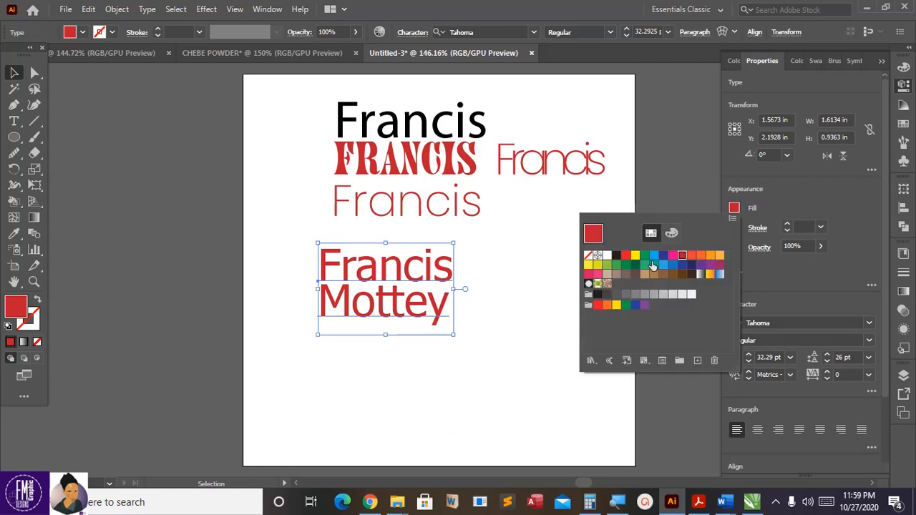
pyautogui.click(644, 256)
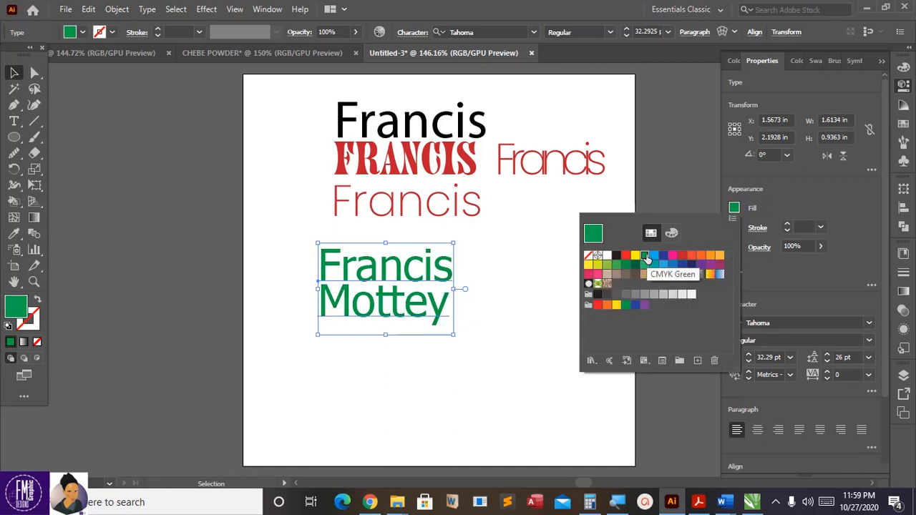
pyautogui.click(778, 206)
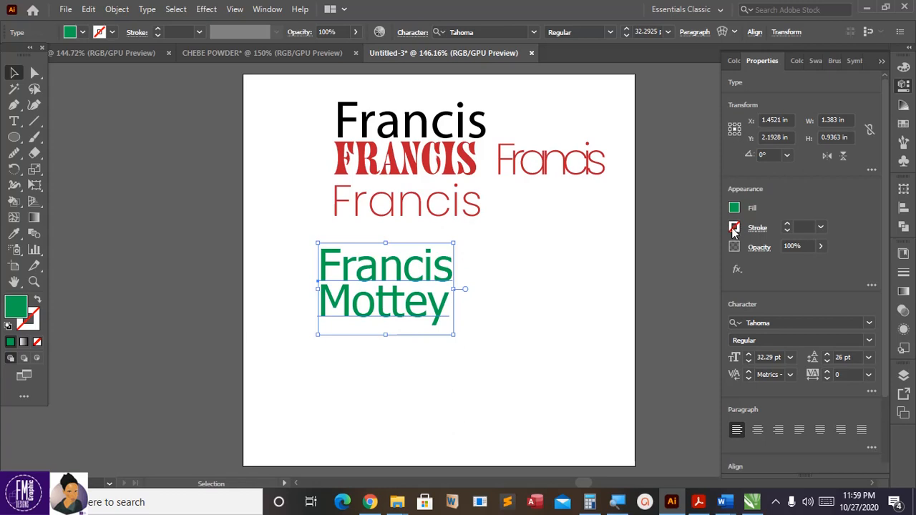
# Step: Add a 1 pt stroke to the text and, after trying several swatches, make it dark green
pyautogui.click(787, 224)
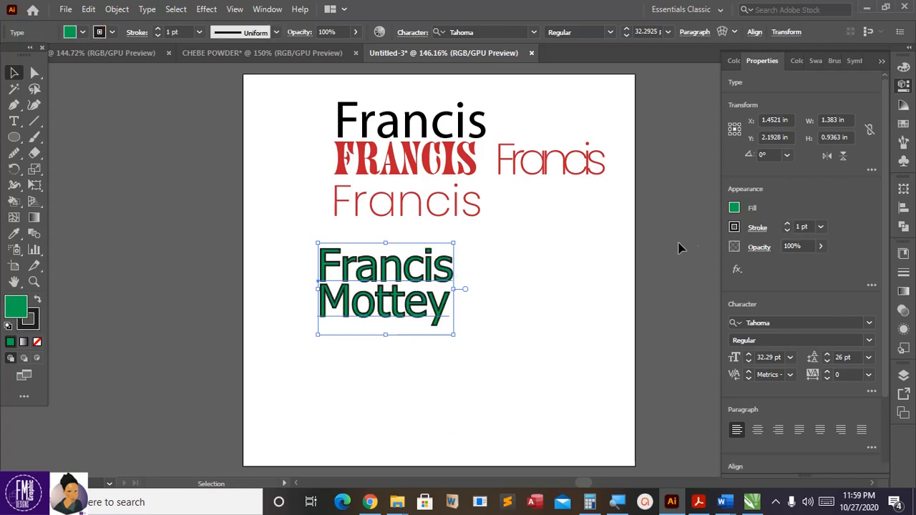
pyautogui.click(734, 227)
pyautogui.click(720, 276)
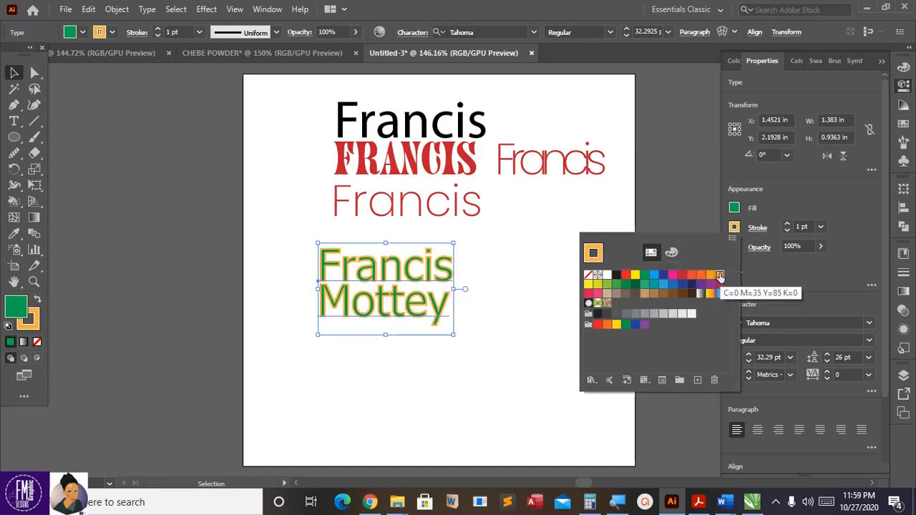
pyautogui.click(653, 275)
pyautogui.click(663, 276)
pyautogui.click(666, 295)
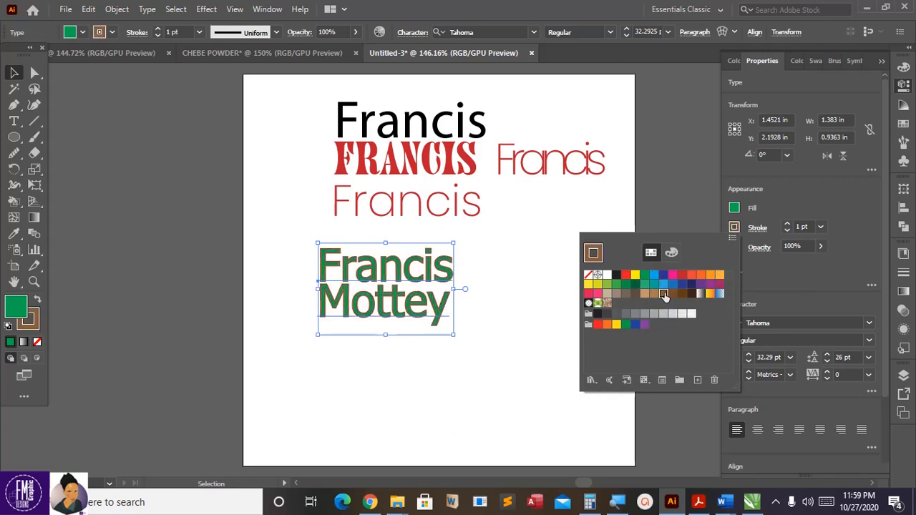
pyautogui.click(654, 295)
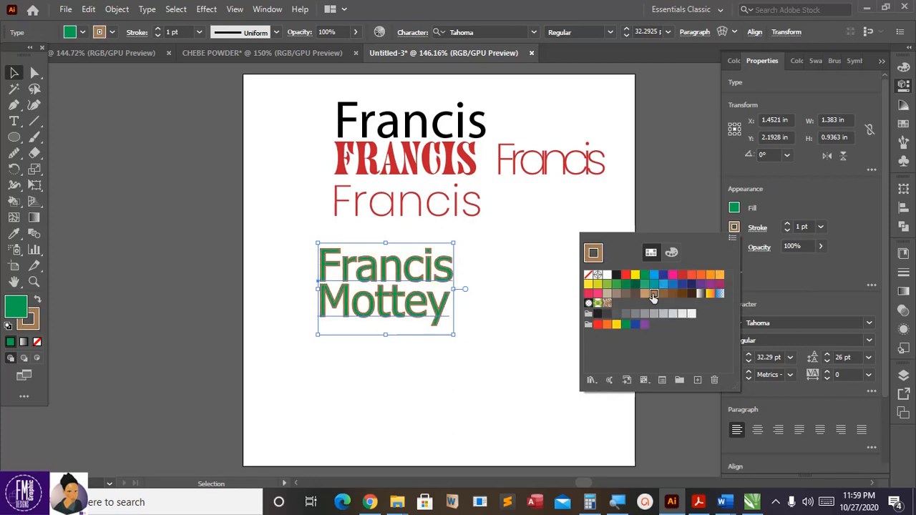
pyautogui.click(627, 325)
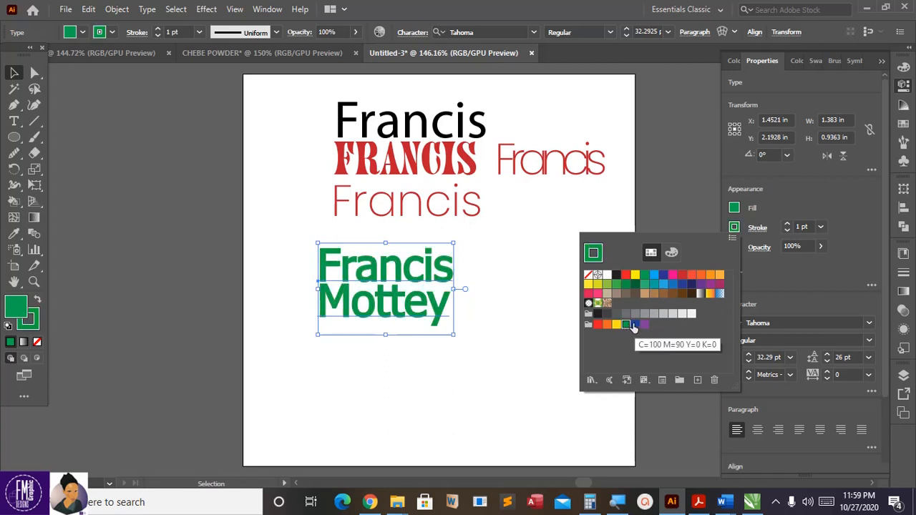
pyautogui.click(636, 285)
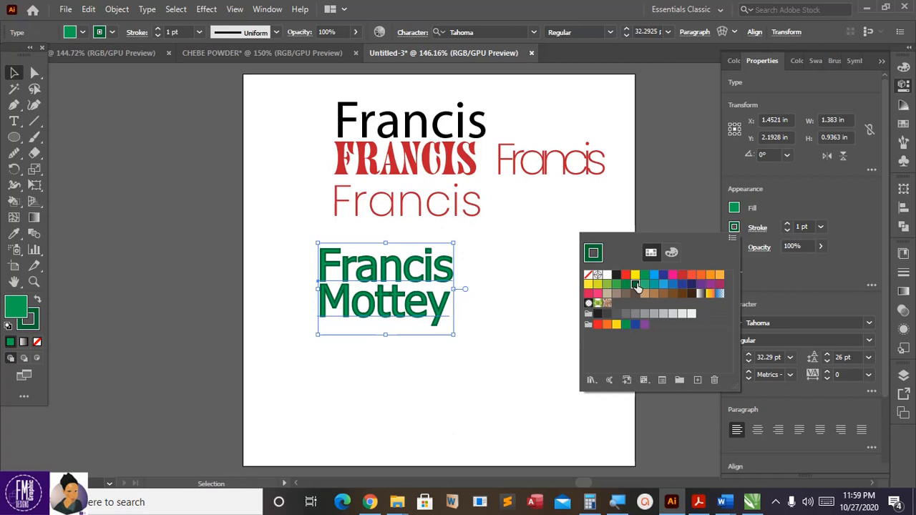
pyautogui.click(757, 212)
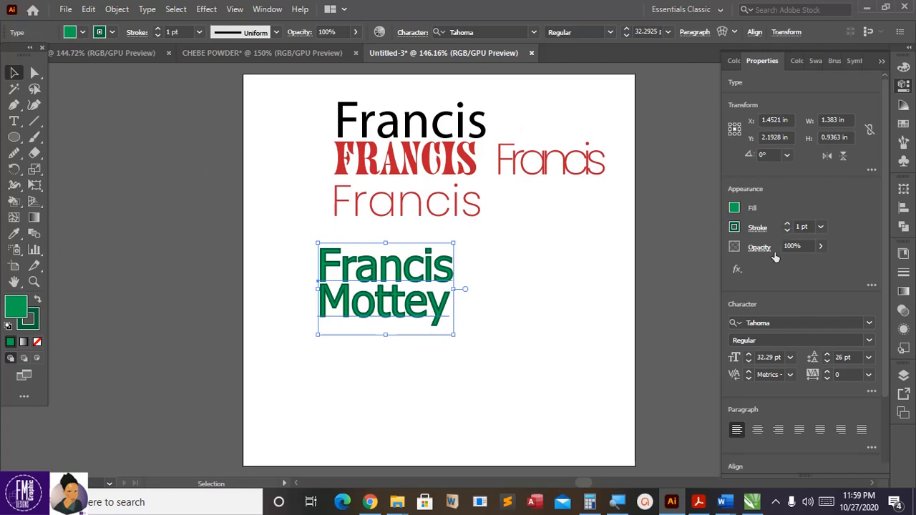
pyautogui.click(821, 247)
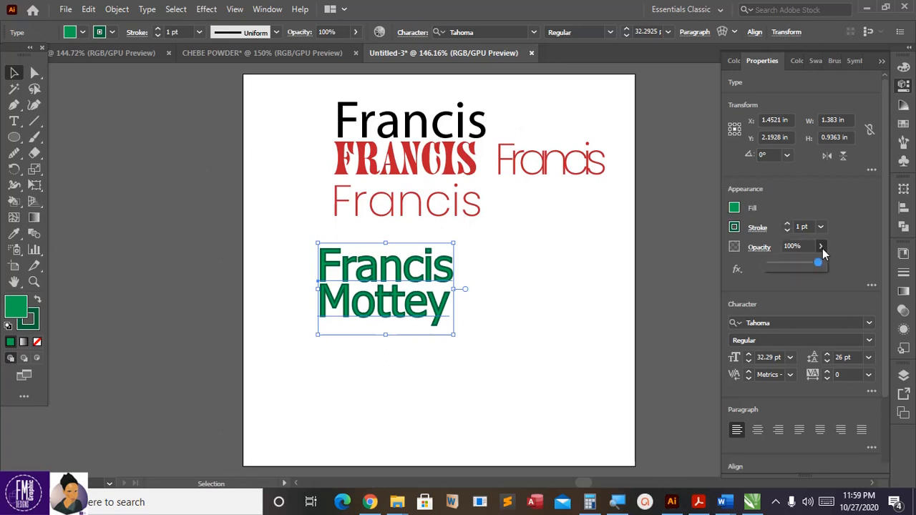
pyautogui.moveTo(780, 269); pyautogui.dragTo(822, 264)
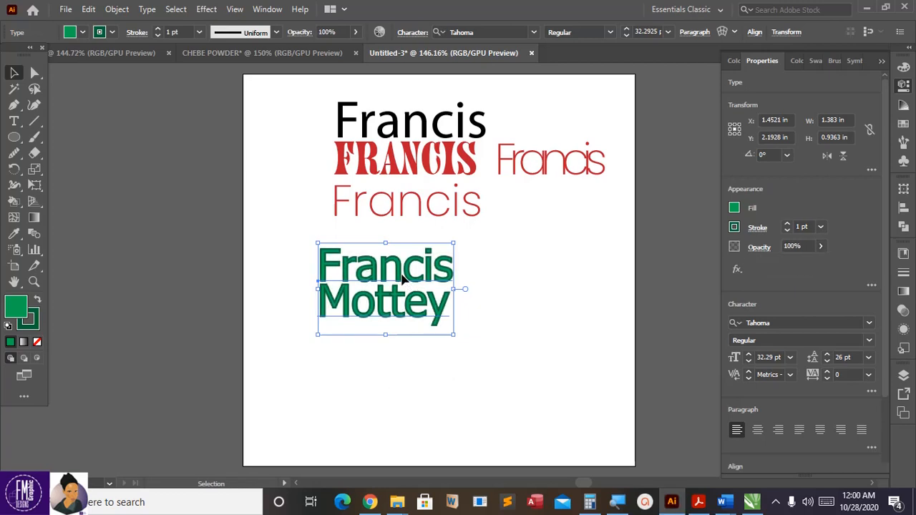
pyautogui.moveTo(401, 279); pyautogui.dragTo(118, 253)
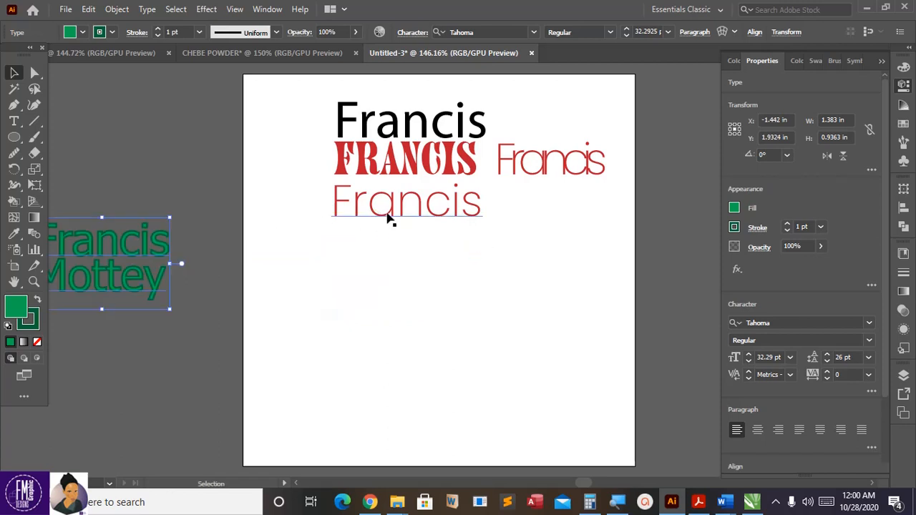
# Step: Select all characters of the thin red Francis and set them in Monster Twenty
pyautogui.click(388, 215)
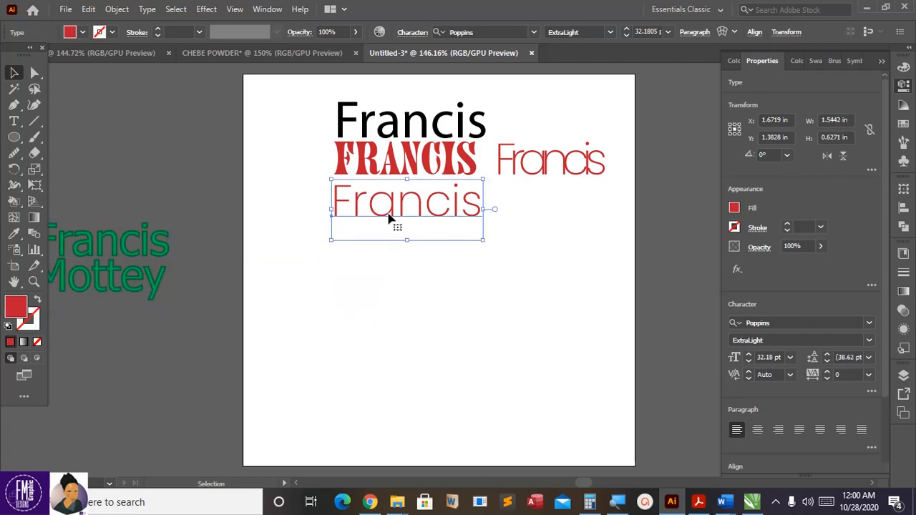
pyautogui.doubleClick(389, 214)
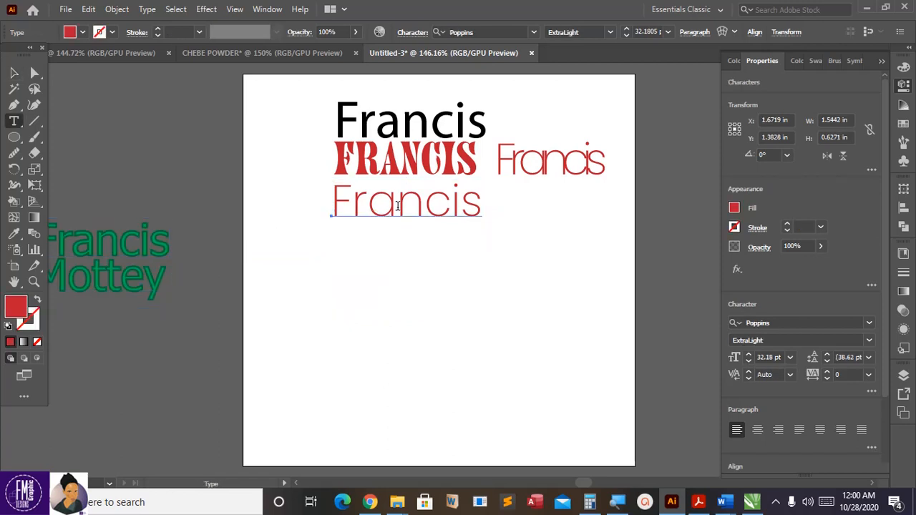
pyautogui.press('ctrl')
pyautogui.hotkey('ctrl', 'a')
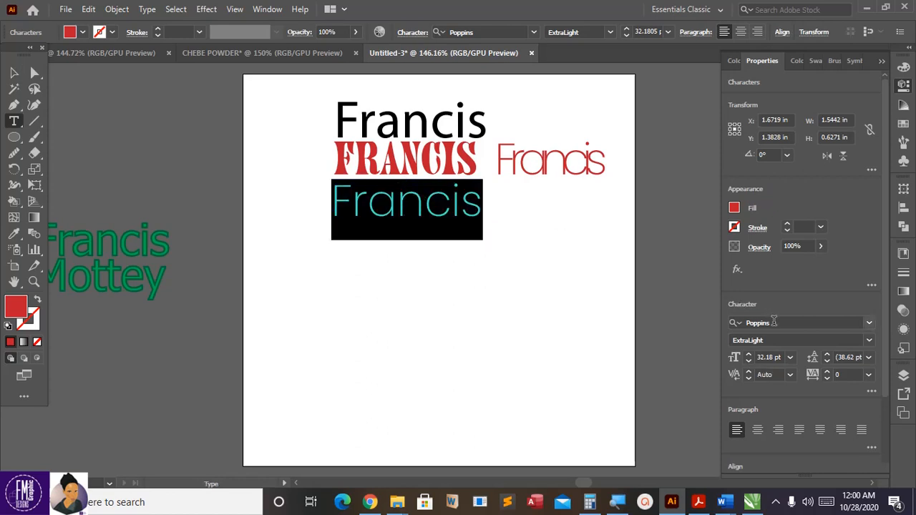
pyautogui.click(774, 322)
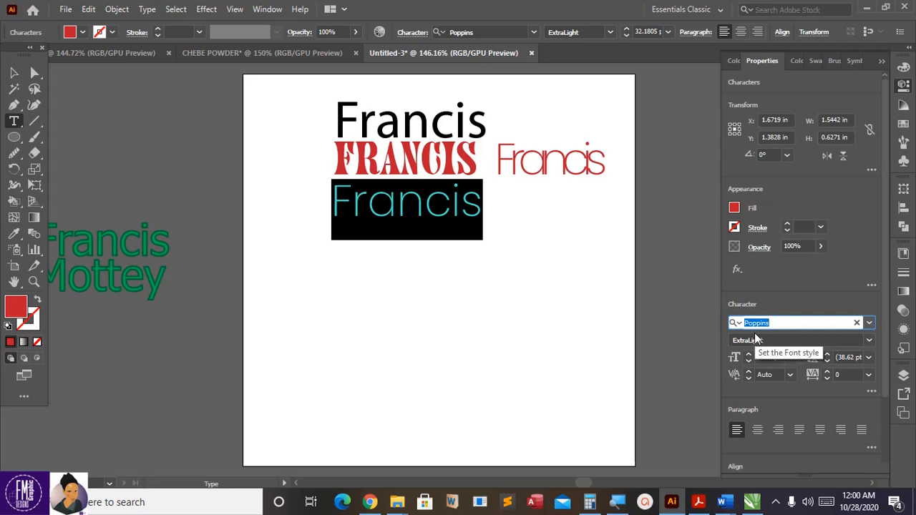
pyautogui.write('mons')
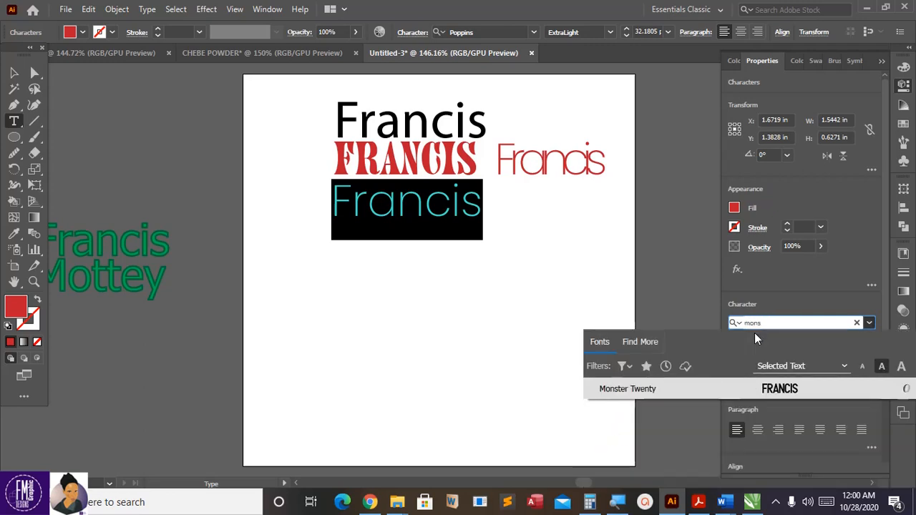
pyautogui.click(786, 393)
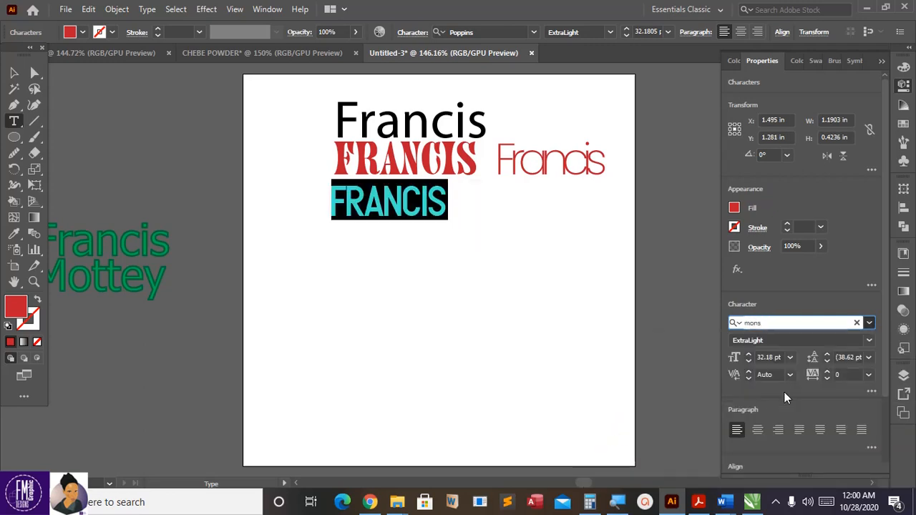
# Step: Enlarge the Monster Twenty FRANCIS across the page and move the stencil FRANCIS off-artboard
pyautogui.click(14, 72)
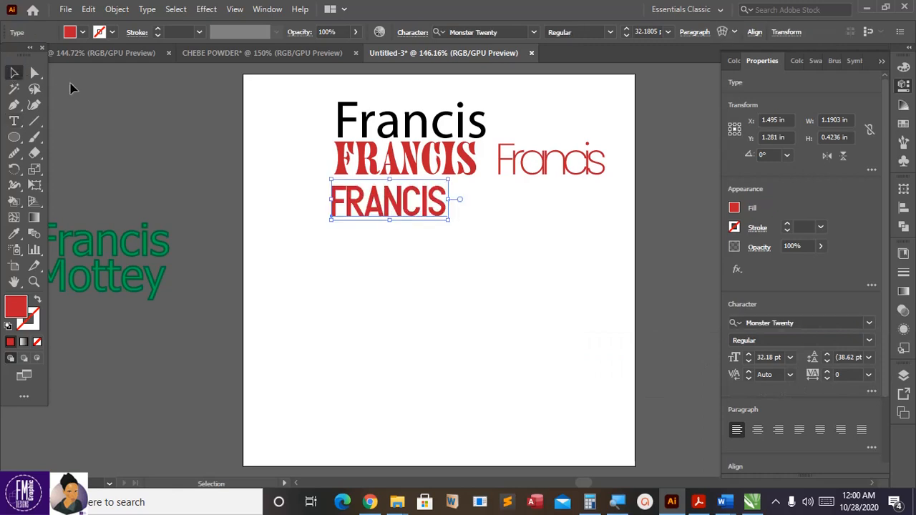
pyautogui.moveTo(450, 221); pyautogui.dragTo(583, 330)
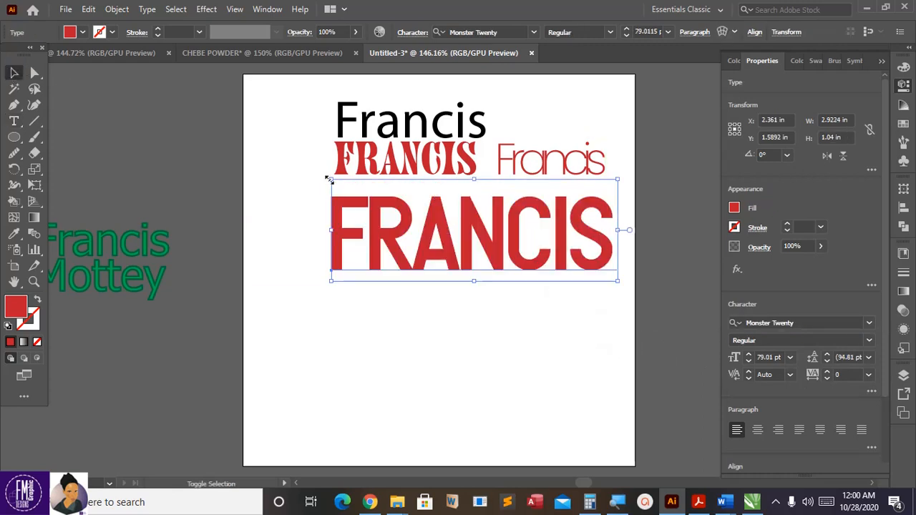
pyautogui.moveTo(330, 179); pyautogui.dragTo(281, 161)
pyautogui.moveTo(362, 156); pyautogui.dragTo(76, 169)
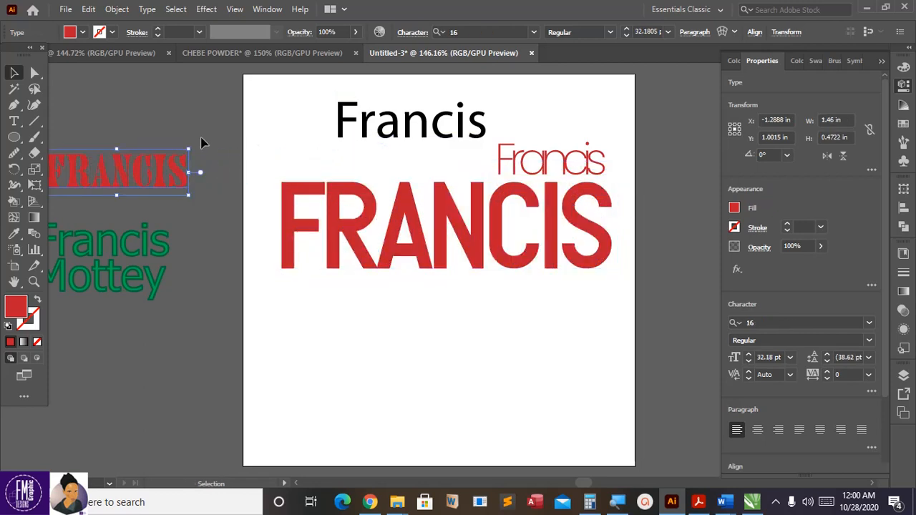
# Step: Move the black and thin red Francis titles off the artboard and put big FRANCIS at the top
pyautogui.moveTo(440, 140); pyautogui.dragTo(125, 144)
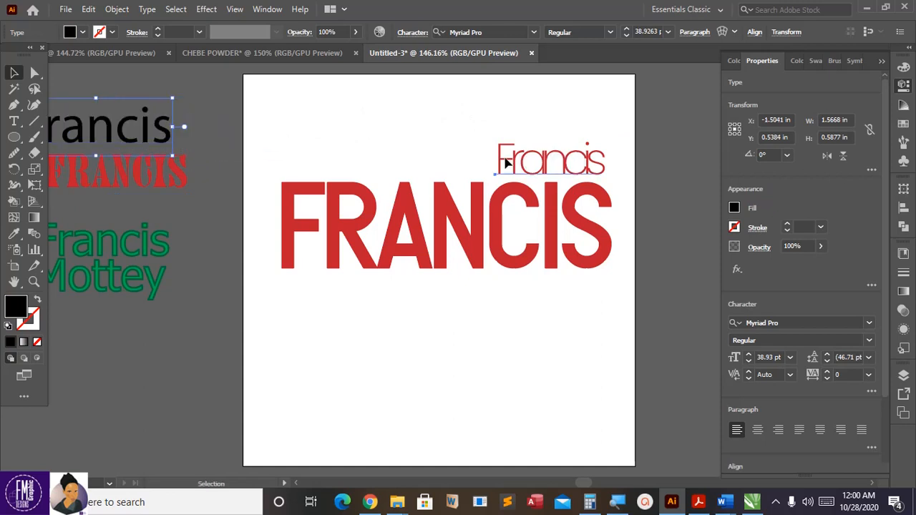
pyautogui.moveTo(505, 164); pyautogui.dragTo(134, 294)
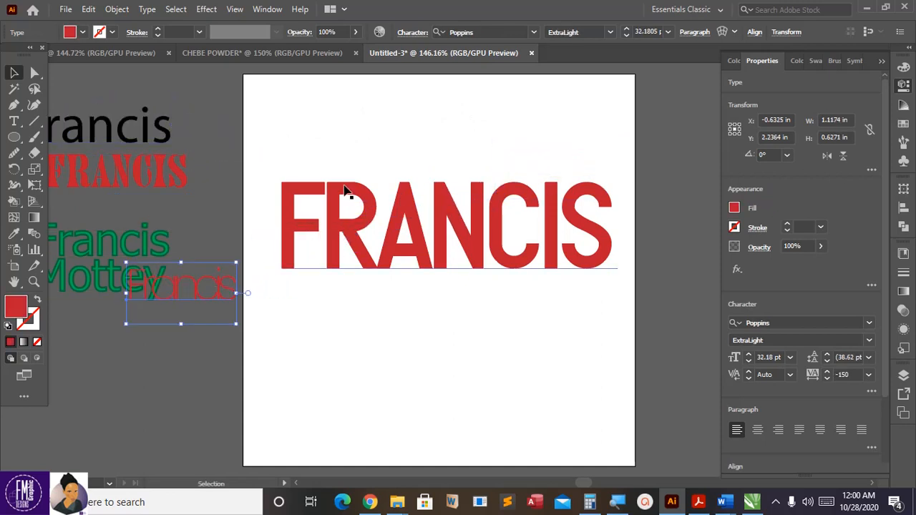
pyautogui.moveTo(345, 189); pyautogui.dragTo(353, 114)
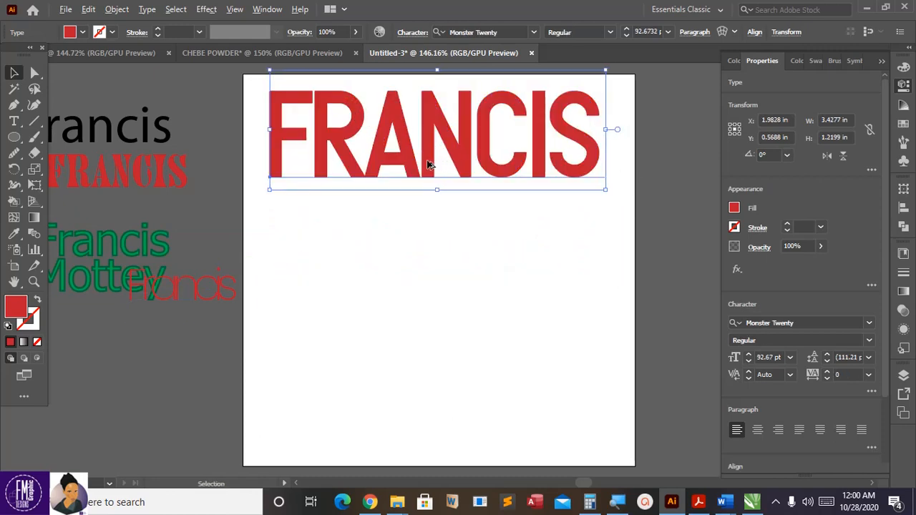
# Step: Place a copy of FRANCIS just below the first and nudge it to tighten the gap
pyautogui.moveTo(428, 164); pyautogui.dragTo(430, 259)
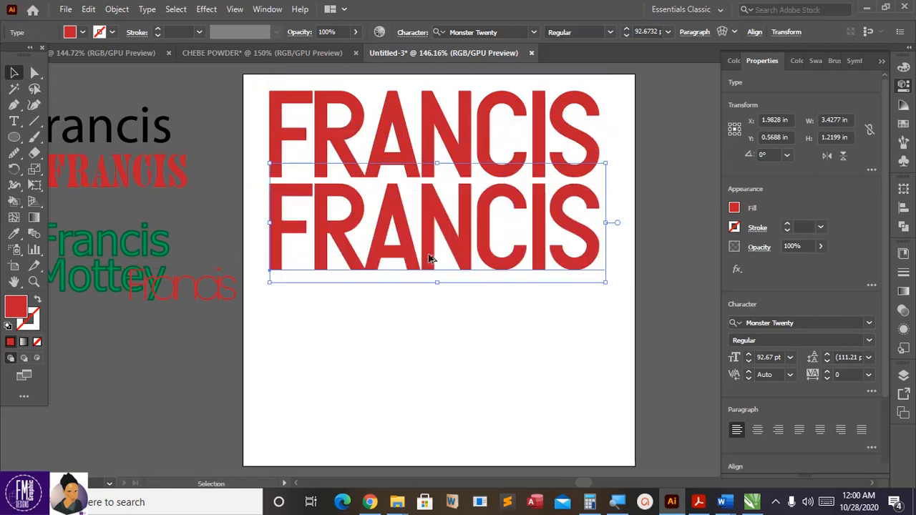
pyautogui.press('Down')
pyautogui.press('Down')
pyautogui.press('Down')
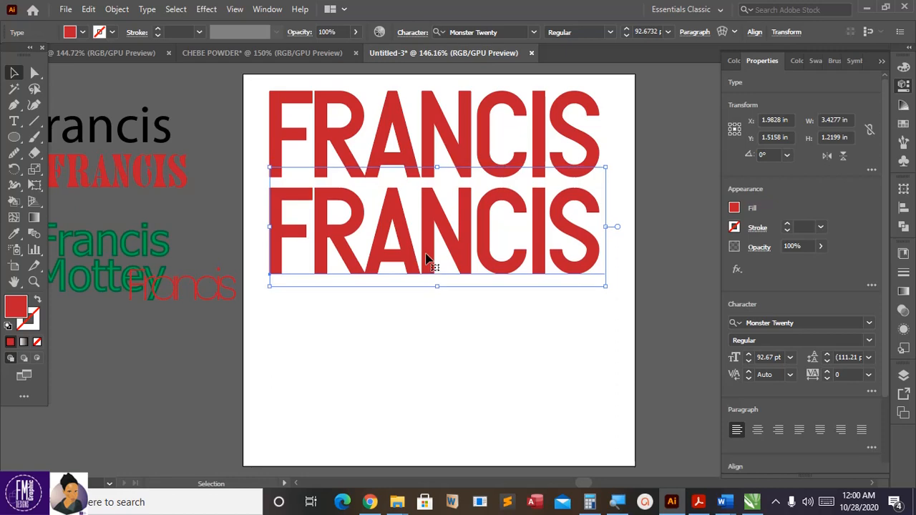
pyautogui.press('Up')
pyautogui.press('Up')
pyautogui.press('Up')
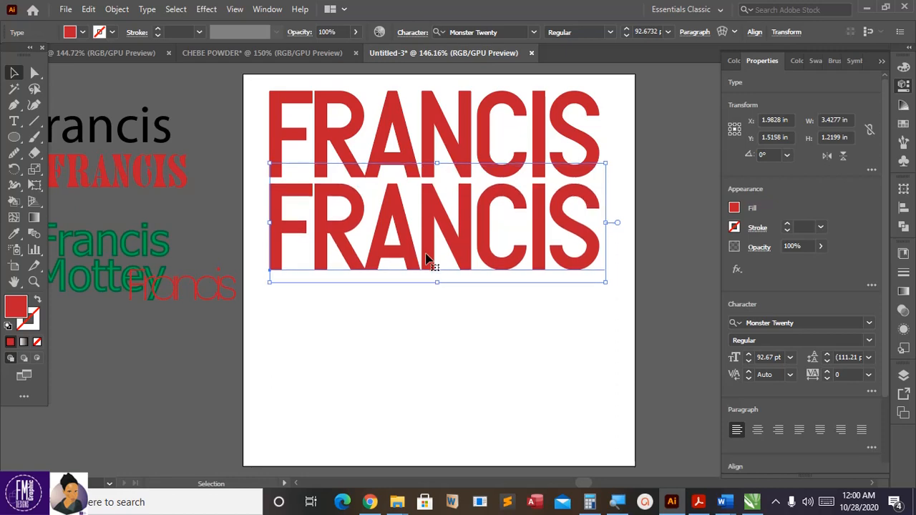
pyautogui.press('ctrl')
pyautogui.press('Up')
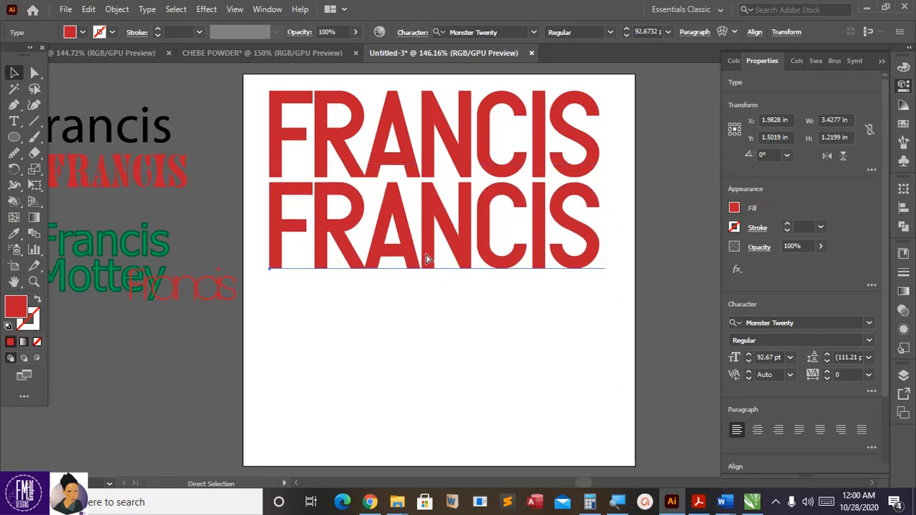
pyautogui.press('Up')
pyautogui.press('Down')
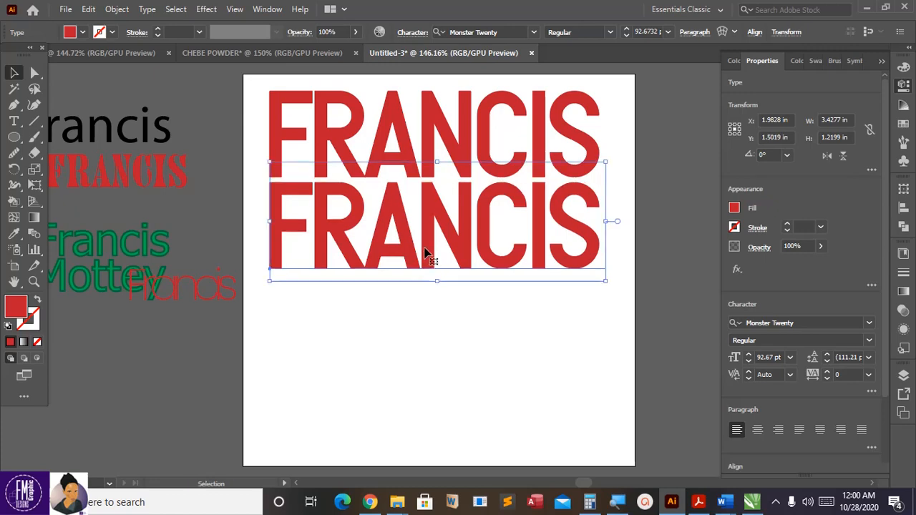
# Step: Add third and fourth FRANCIS lines with Ctrl+D, then select all four lines
pyautogui.moveTo(427, 264); pyautogui.dragTo(428, 361)
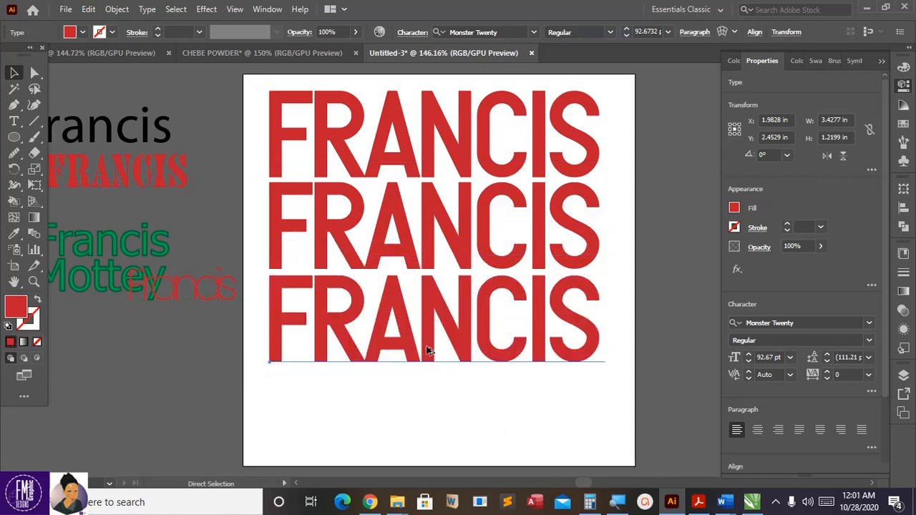
pyautogui.hotkey('ctrl', 'd')
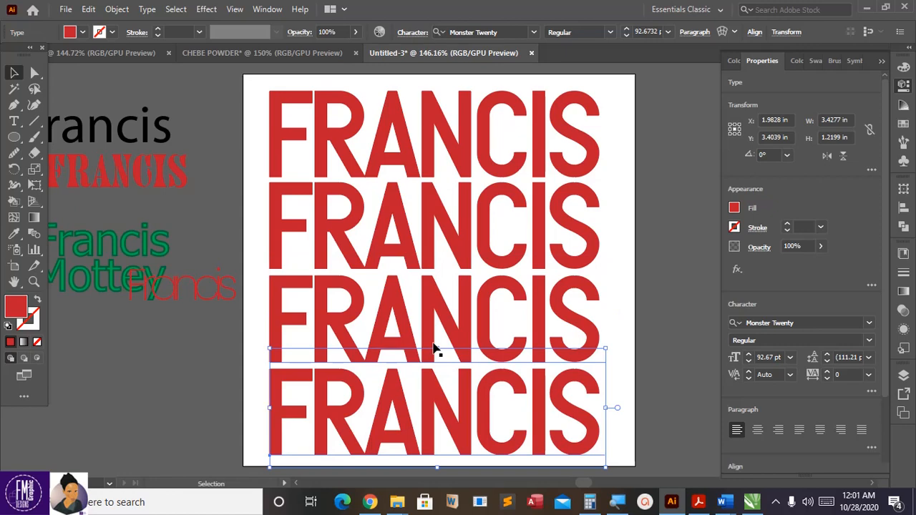
pyautogui.scroll(-2, 438, 325)
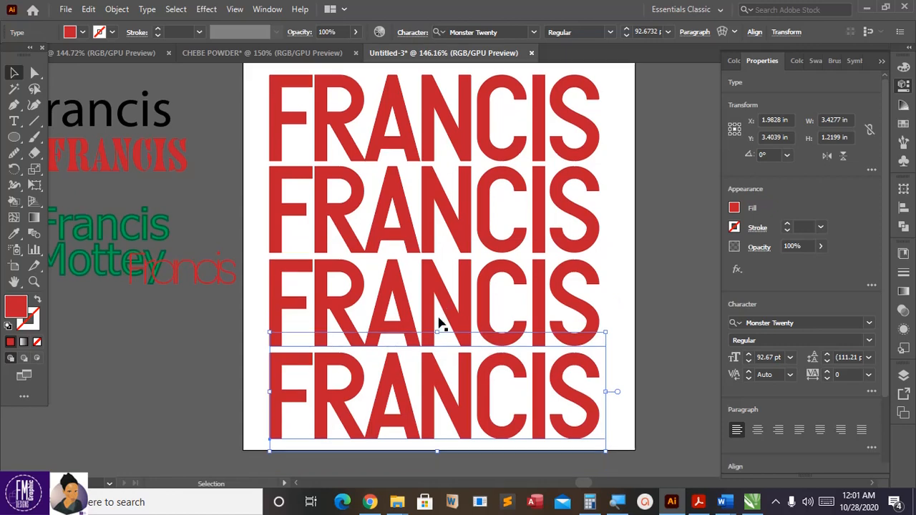
pyautogui.keyDown('shift'); pyautogui.click(408, 293); pyautogui.keyUp('shift')
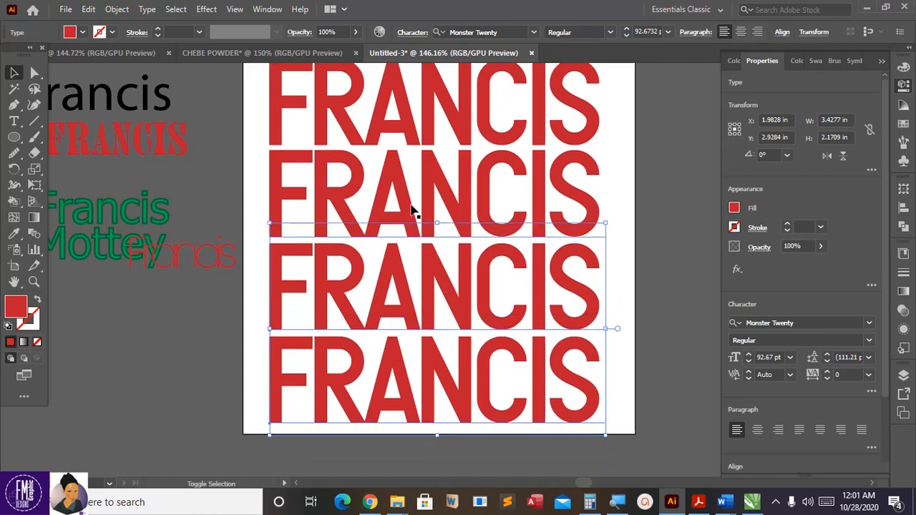
pyautogui.keyDown('shift'); pyautogui.click(408, 211); pyautogui.keyUp('shift')
pyautogui.scroll(3, 401, 225)
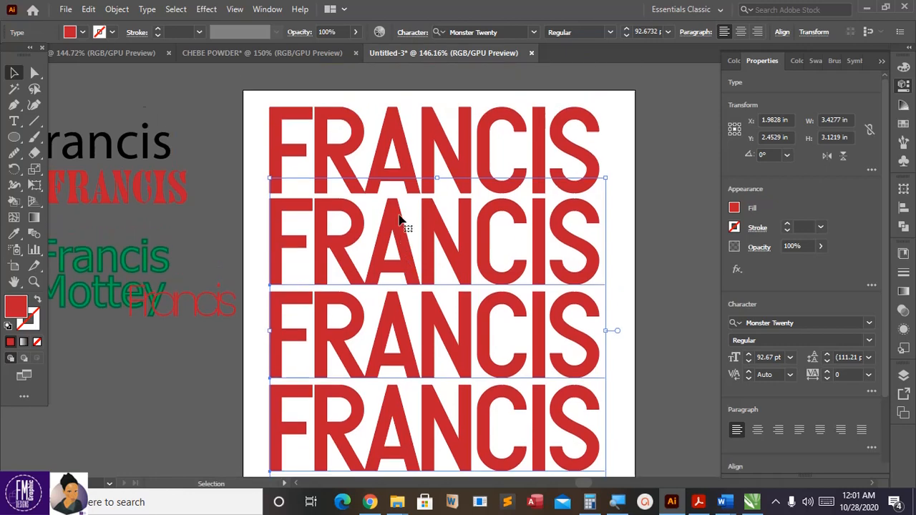
pyautogui.keyDown('shift'); pyautogui.click(402, 139); pyautogui.keyUp('shift')
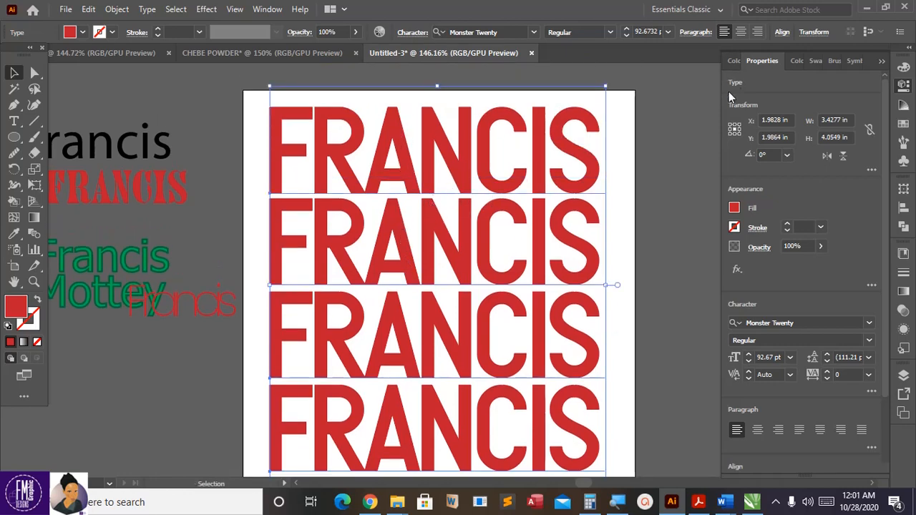
pyautogui.scroll(-2, 622, 178)
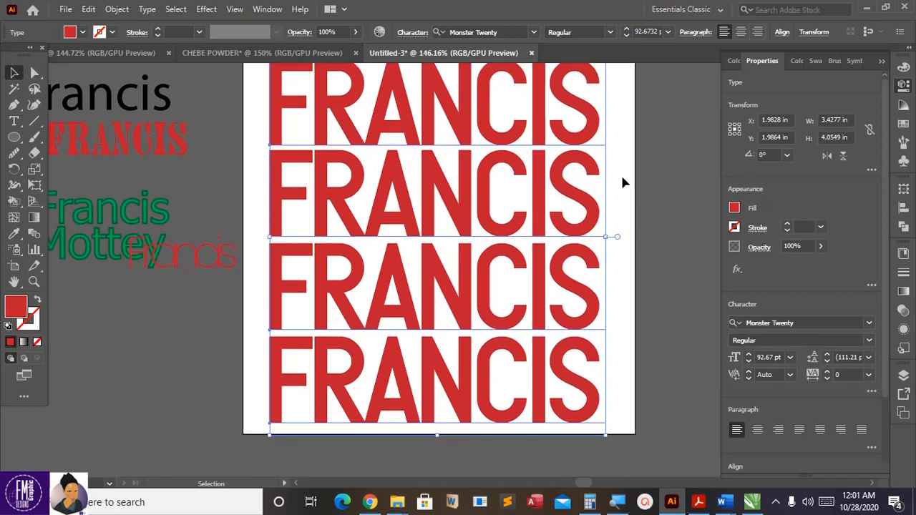
# Step: Nudge the four-line FRANCIS block into position, keeping it left-aligned after trying centre
pyautogui.press('Right')
pyautogui.press('Right')
pyautogui.press('Up')
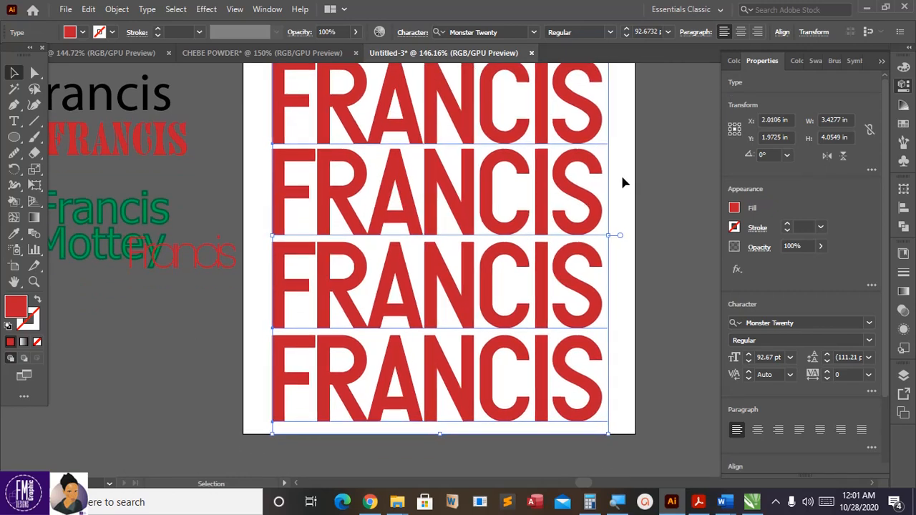
pyautogui.press('Down')
pyautogui.press('Down')
pyautogui.scroll(2, 713, 163)
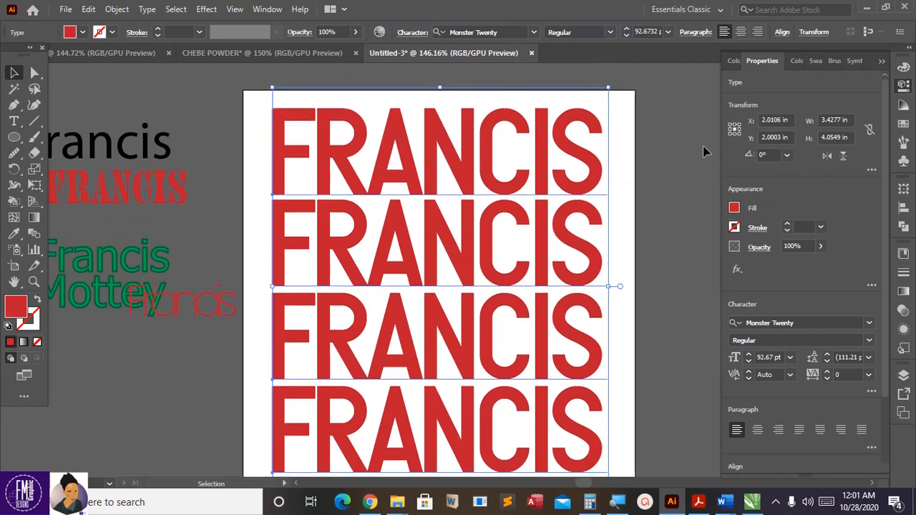
pyautogui.click(741, 33)
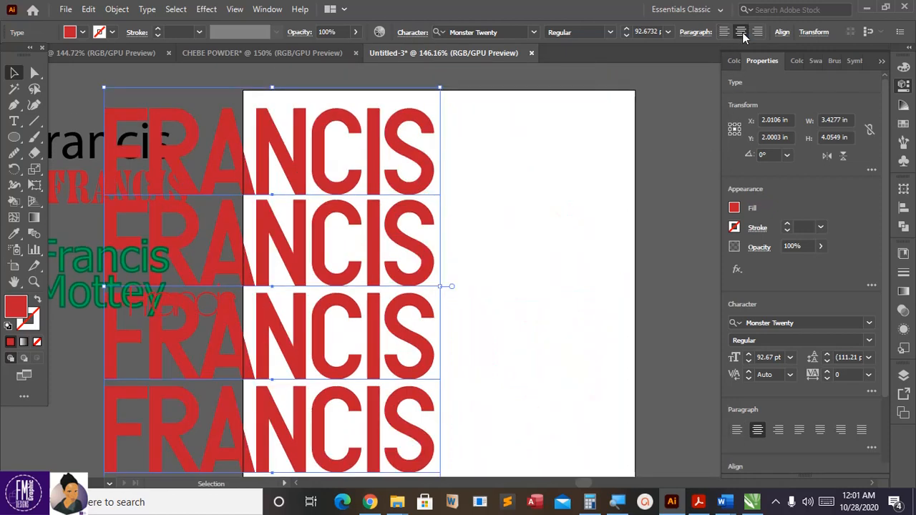
pyautogui.click(725, 32)
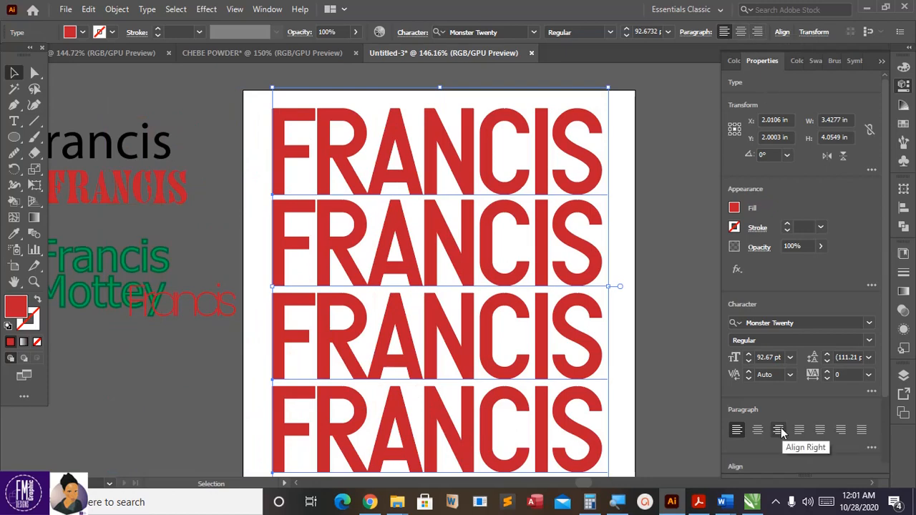
pyautogui.scroll(-2, 519, 322)
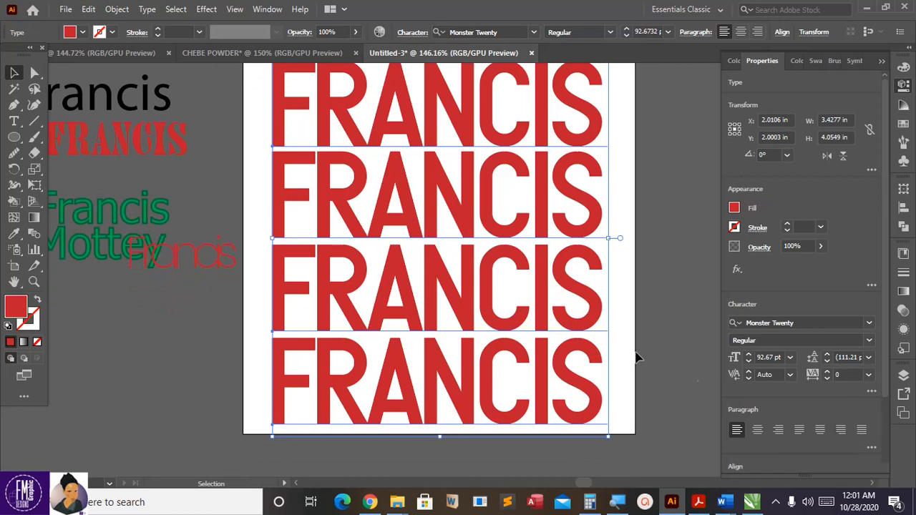
pyautogui.scroll(2, 630, 357)
pyautogui.scroll(-1, 619, 355)
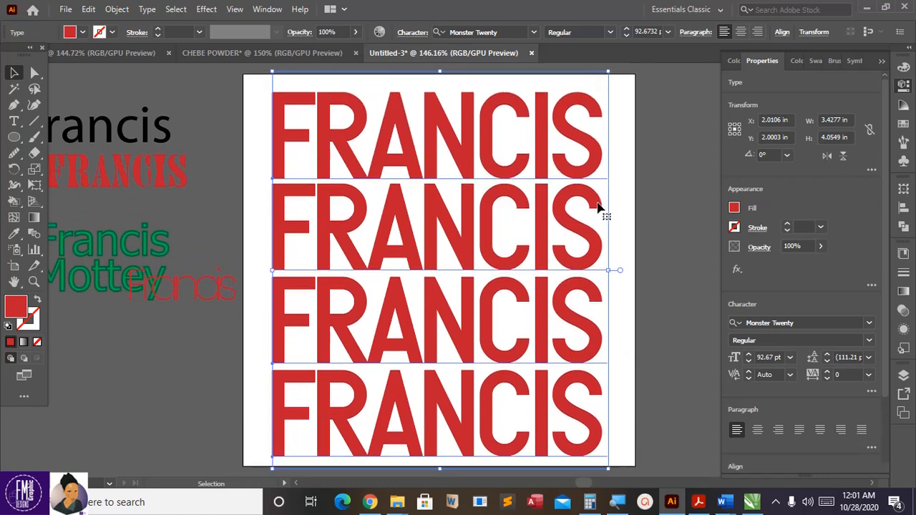
pyautogui.press('Up')
pyautogui.press('Left')
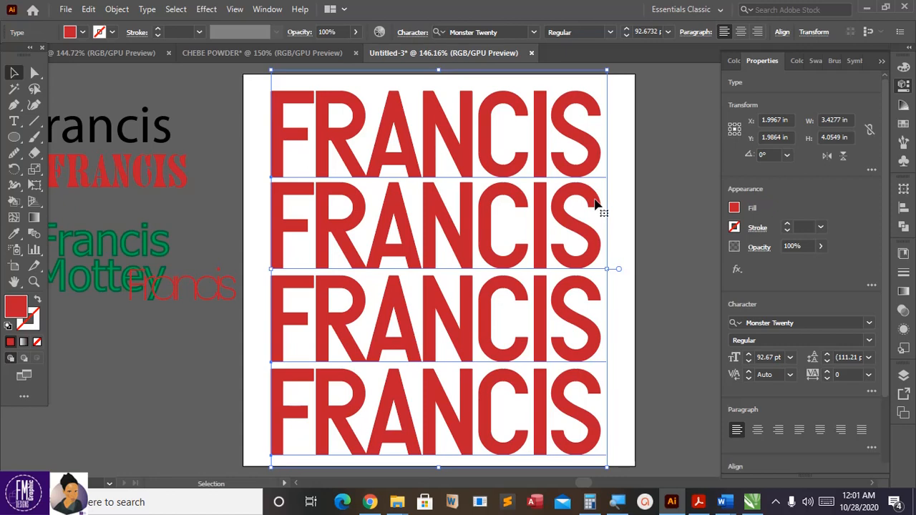
pyautogui.press('Right')
pyautogui.press('Left')
# Step: Fade the FRANCIS text to 24% opacity and fill it black for a pale grey look
pyautogui.click(821, 249)
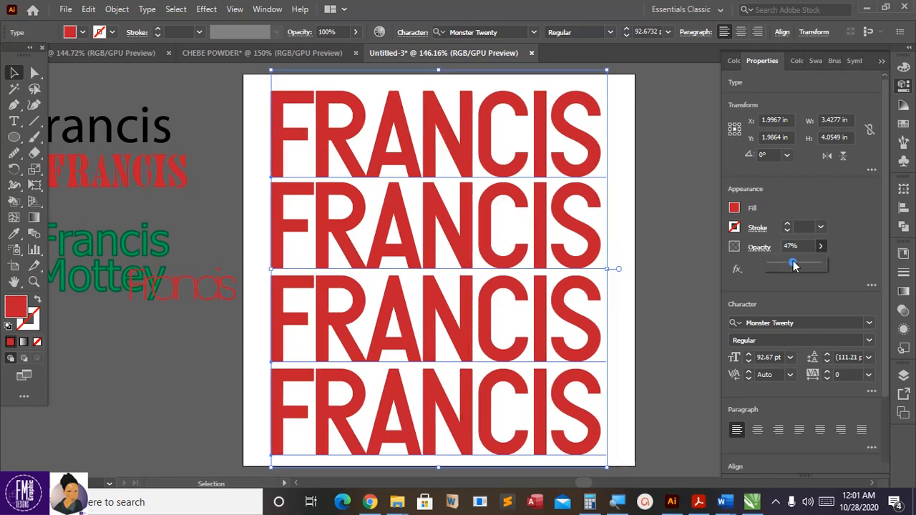
pyautogui.moveTo(772, 267); pyautogui.dragTo(783, 266)
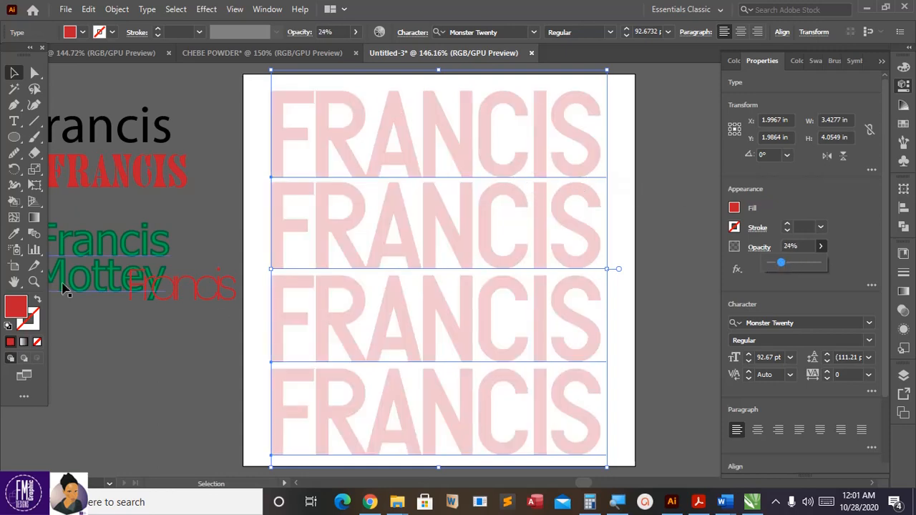
pyautogui.click(733, 208)
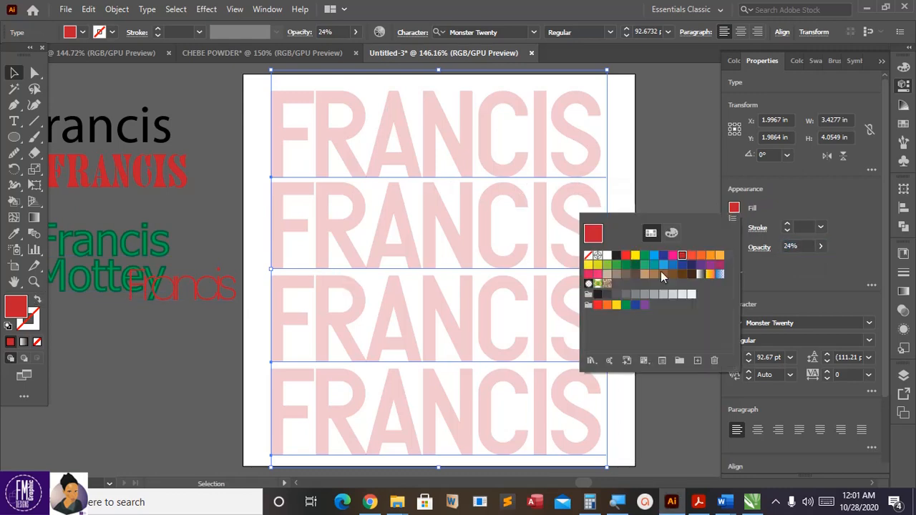
pyautogui.click(616, 255)
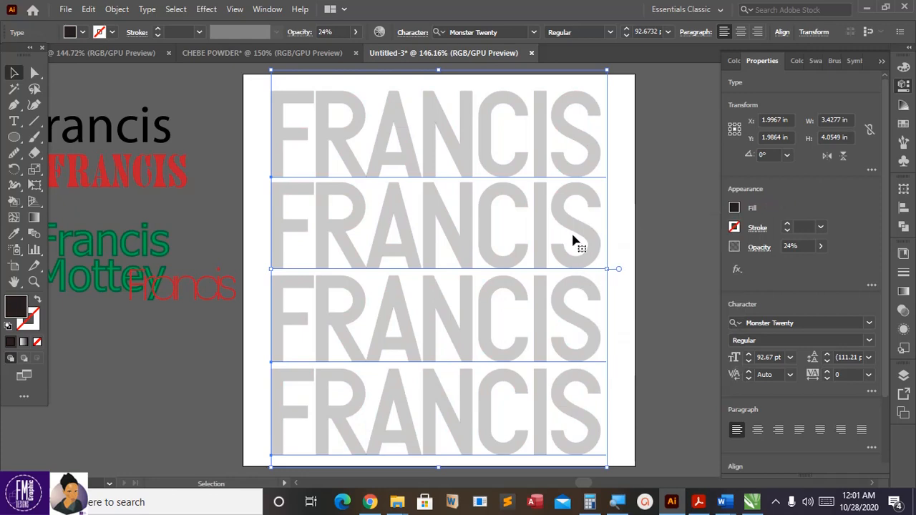
# Step: Enlarge the FRANCIS block slightly to 93.29 pt, then deselect it
pyautogui.scroll(1, 573, 241)
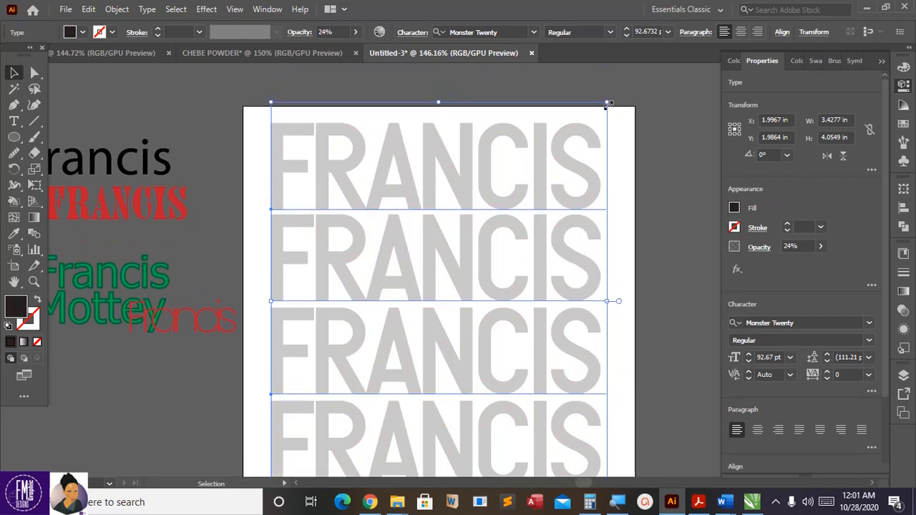
pyautogui.moveTo(607, 105); pyautogui.dragTo(610, 100)
pyautogui.scroll(-1, 488, 253)
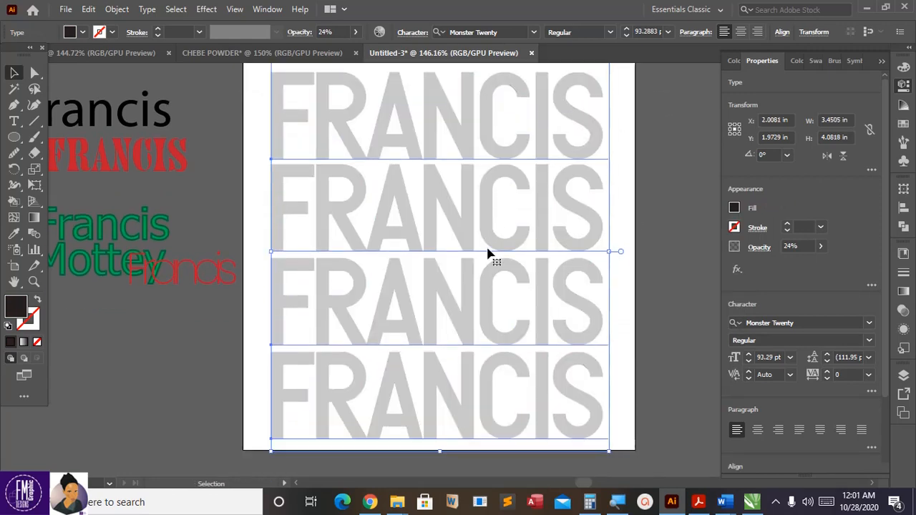
pyautogui.scroll(-1, 488, 253)
pyautogui.scroll(1, 604, 301)
pyautogui.press('a')
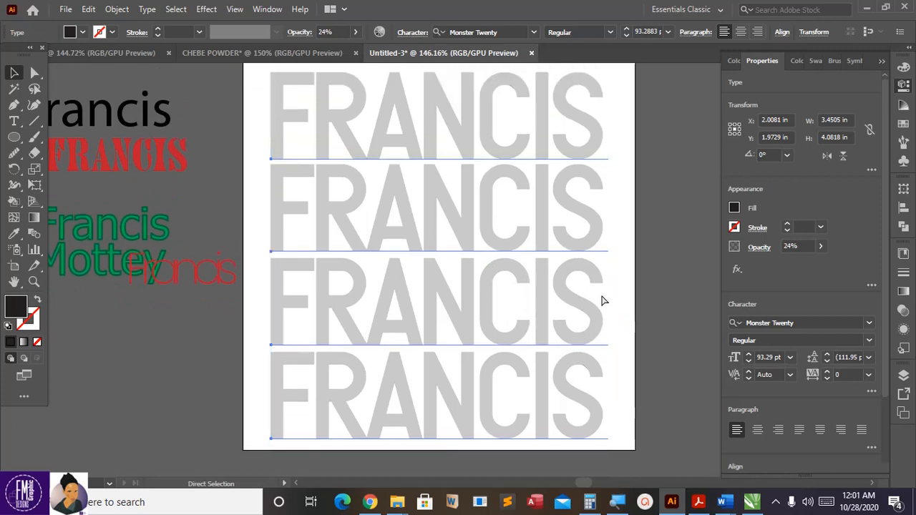
pyautogui.press('v')
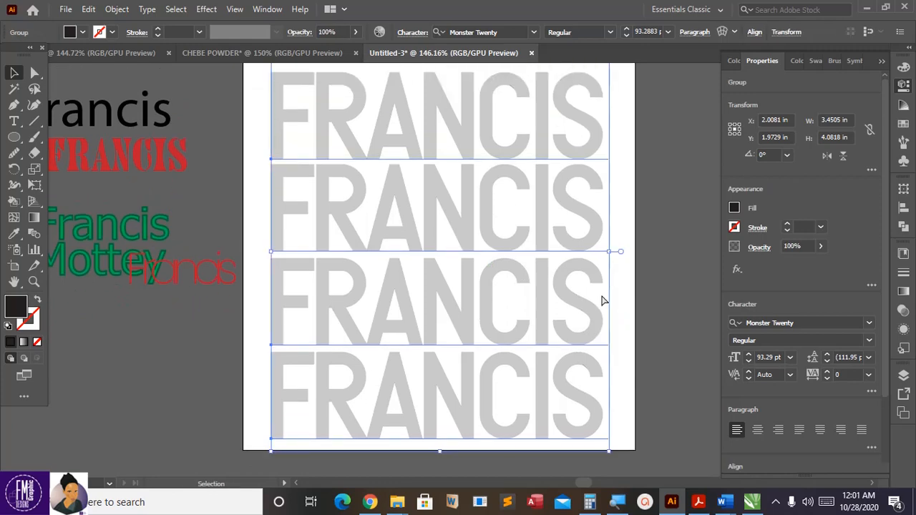
pyautogui.click(649, 291)
# Step: Lock the grey FRANCIS background group via Object > Lock > Selection
pyautogui.scroll(1, 644, 292)
pyautogui.click(588, 261)
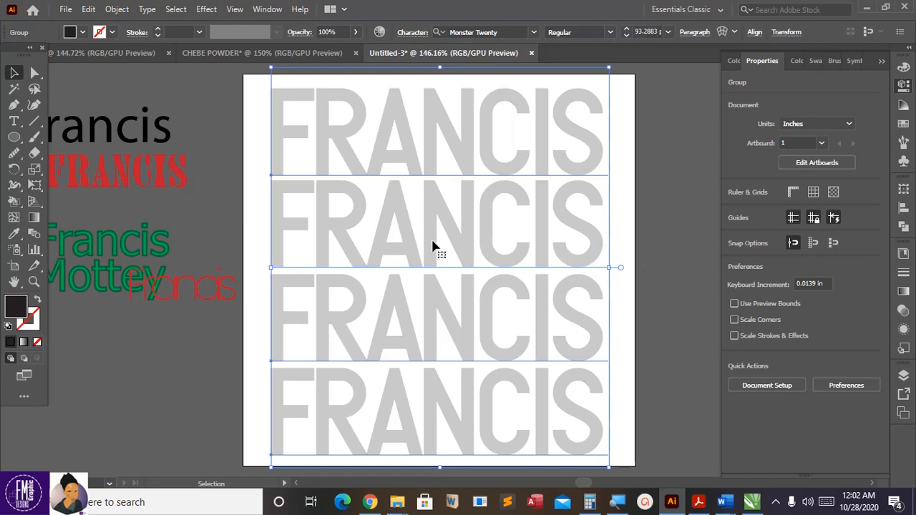
pyautogui.click(126, 10)
pyautogui.moveTo(195, 96)
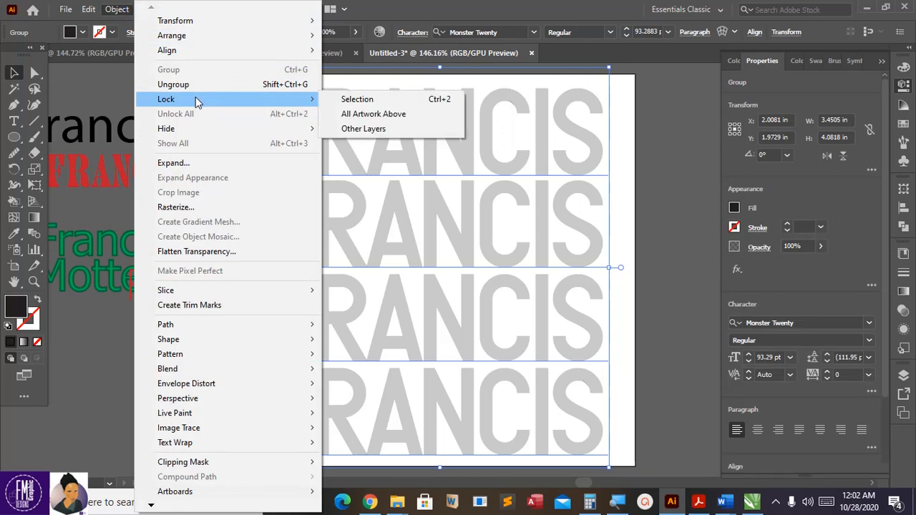
pyautogui.click(365, 100)
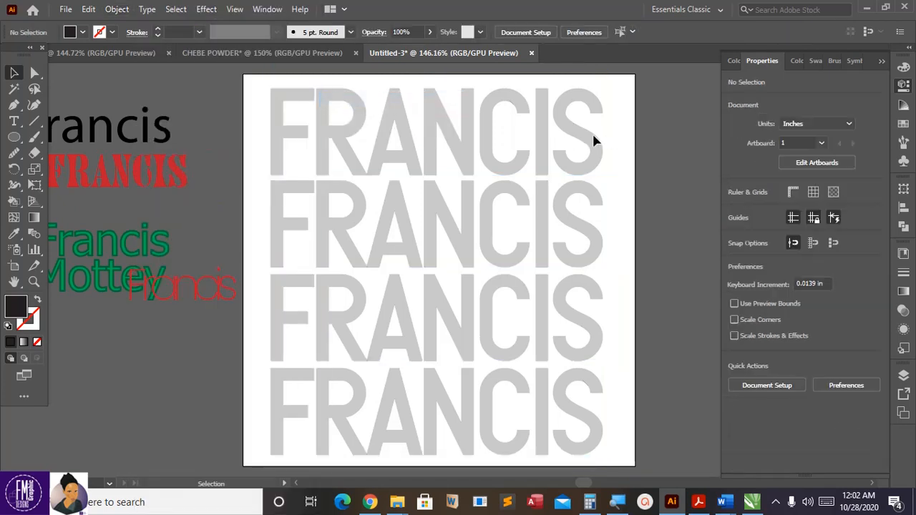
# Step: Move the black Francis onto the artboard top and the red FRANCIS beneath it
pyautogui.scroll(-2, 546, 145)
pyautogui.scroll(3, 519, 164)
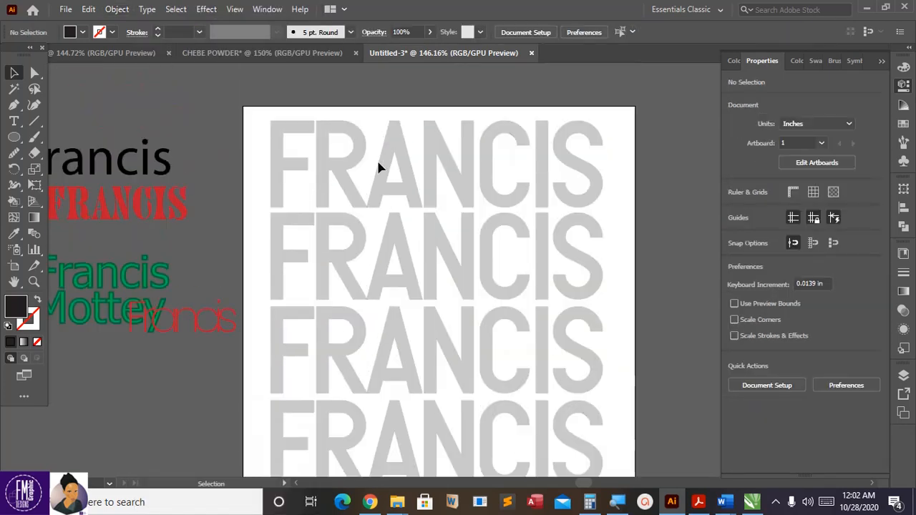
pyautogui.scroll(-2, 338, 139)
pyautogui.scroll(1, 344, 142)
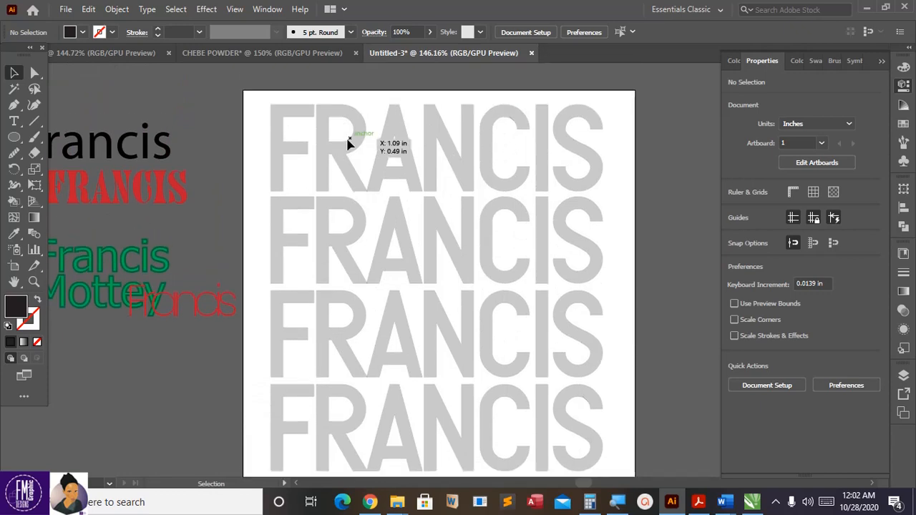
pyautogui.moveTo(143, 152); pyautogui.dragTo(489, 154)
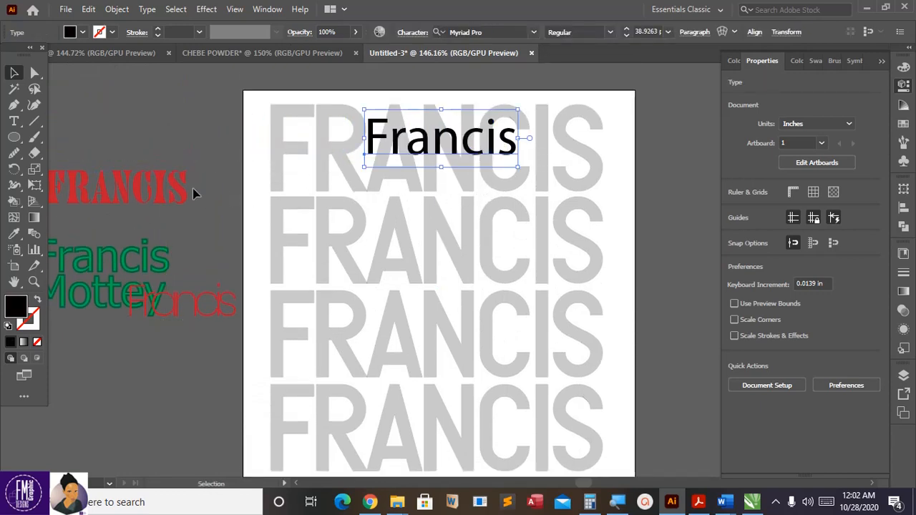
pyautogui.click(122, 174)
pyautogui.moveTo(98, 183); pyautogui.dragTo(104, 138)
# Step: Shift the red script Francis down-left and move the black Francis back beside the artboard
pyautogui.scroll(-1, 400, 134)
pyautogui.scroll(-2, 399, 135)
pyautogui.scroll(2, 399, 134)
pyautogui.moveTo(179, 288); pyautogui.dragTo(159, 312)
pyautogui.moveTo(423, 143); pyautogui.dragTo(143, 201)
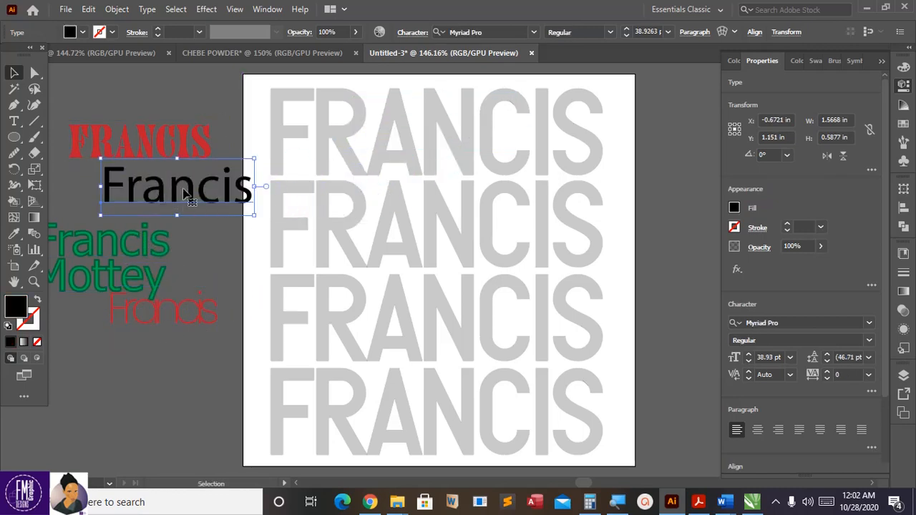
pyautogui.scroll(-1, 184, 194)
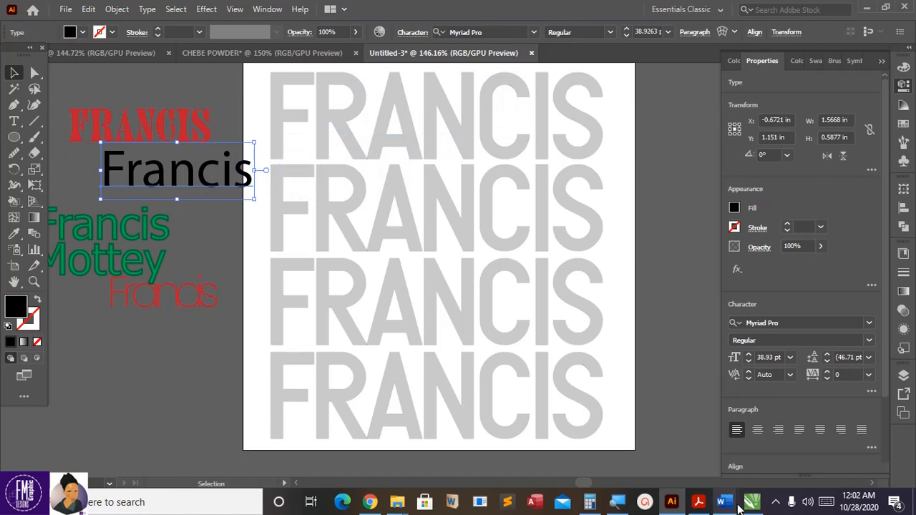
pyautogui.moveTo(732, 507)
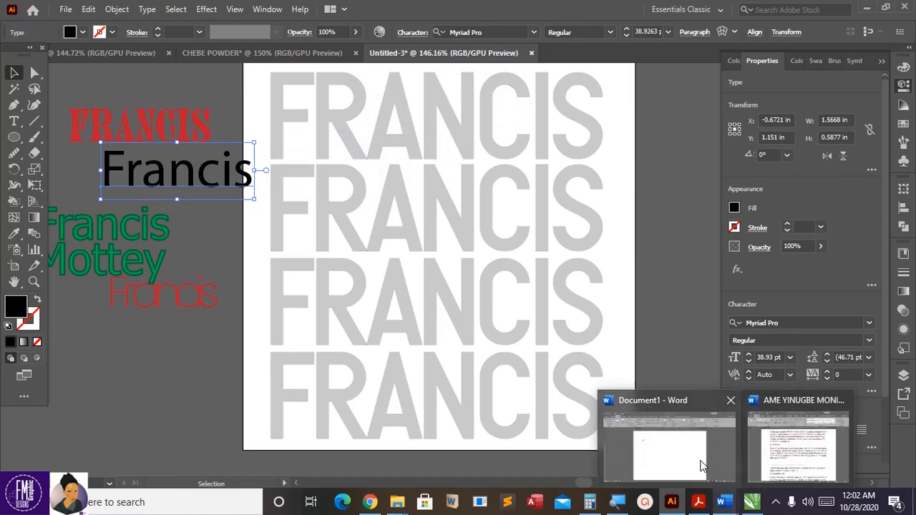
pyautogui.moveTo(692, 464)
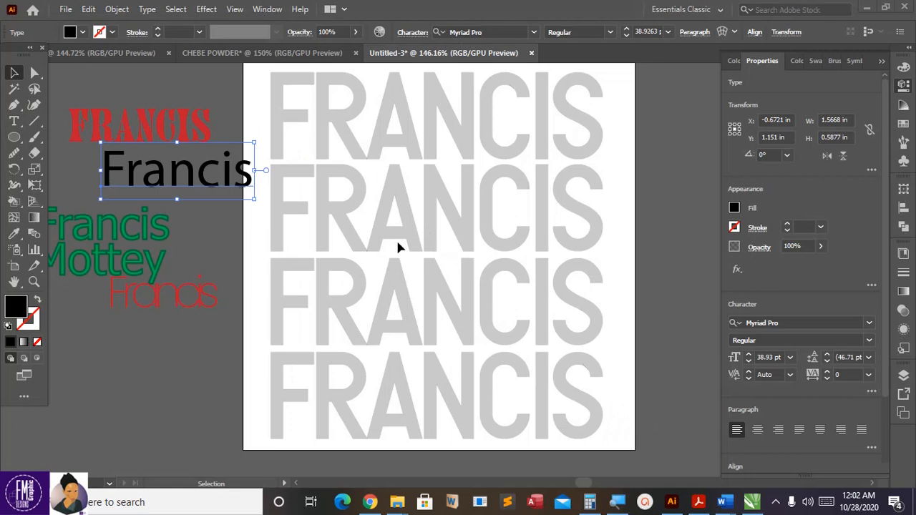
# Step: In Word, generate =rand(1,8) sample text below GHC, select it, and return to Illustrator
pyautogui.hotkey('alt', 'Tab')
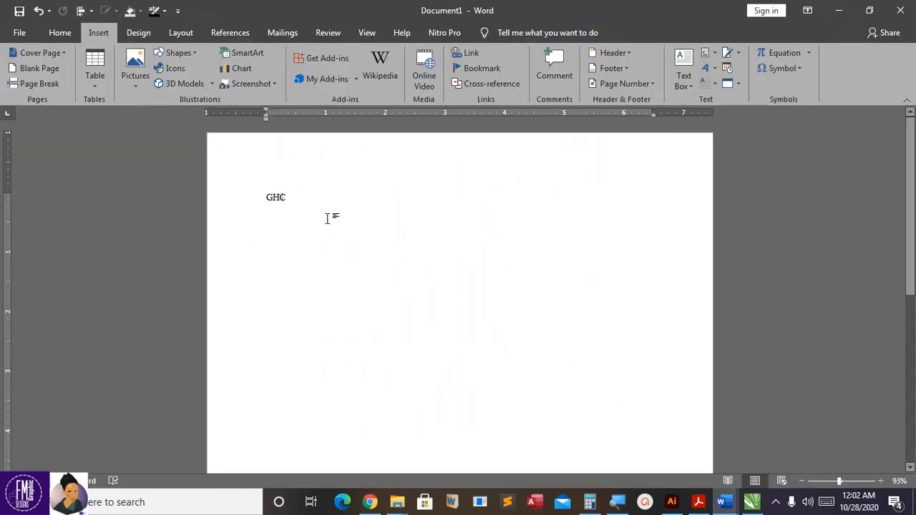
pyautogui.doubleClick(291, 208)
pyautogui.click(314, 195)
pyautogui.press('Return')
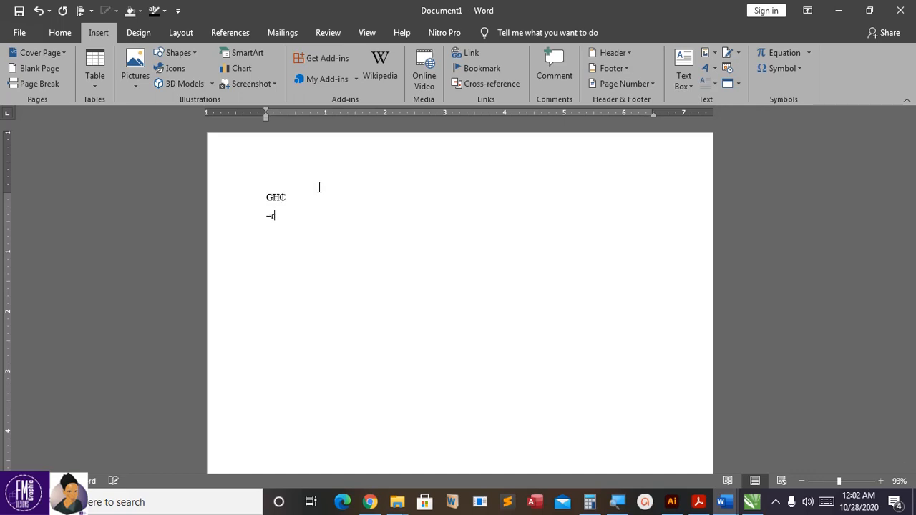
pyautogui.press('BackSpace')
pyautogui.press('BackSpace')
pyautogui.press('BackSpace')
pyautogui.press('Return')
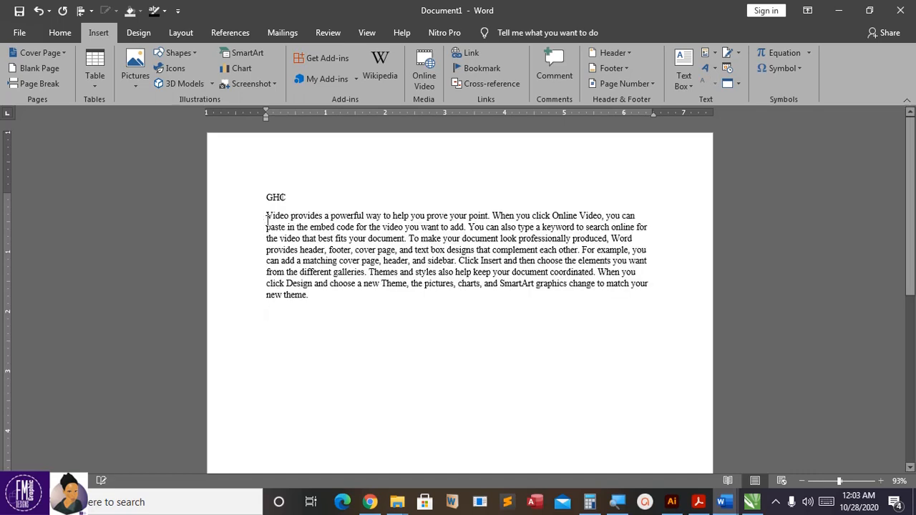
pyautogui.moveTo(267, 218); pyautogui.dragTo(333, 314)
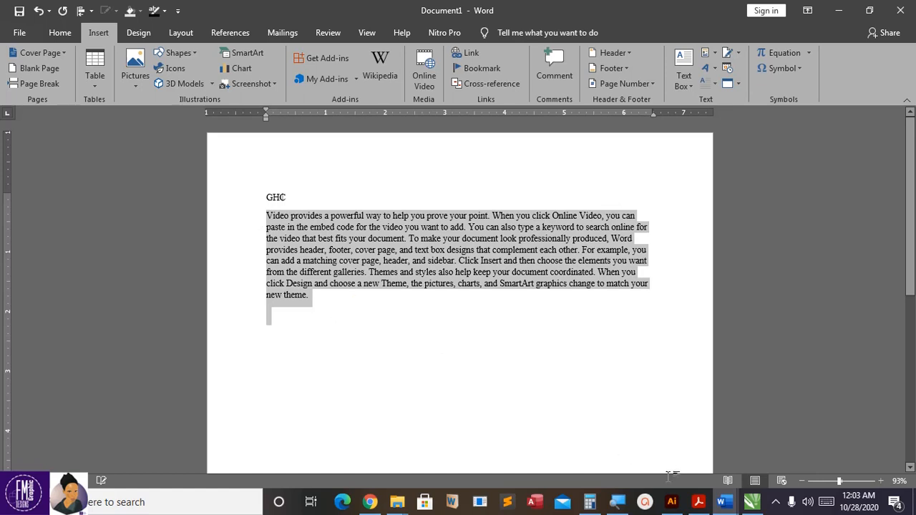
pyautogui.click(672, 502)
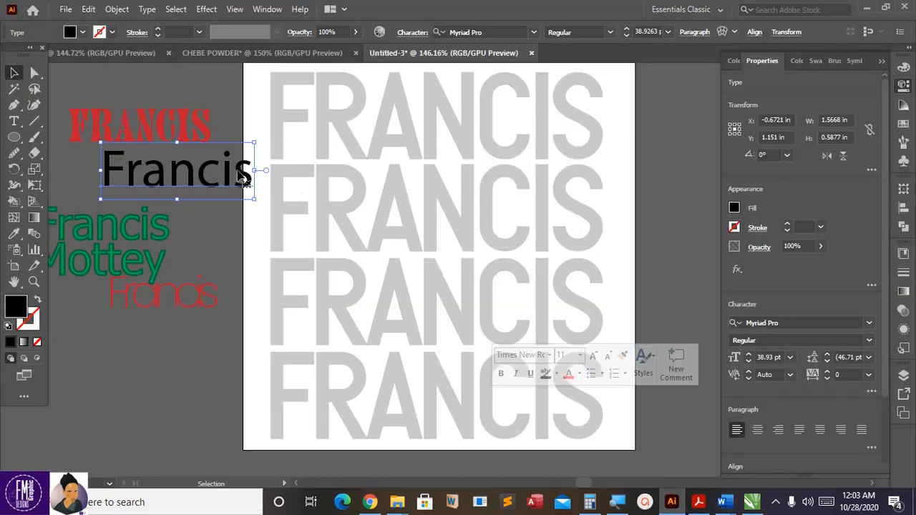
# Step: Shift the black Francis text left and unlock all objects, including the FRANCIS background
pyautogui.moveTo(218, 175); pyautogui.dragTo(159, 187)
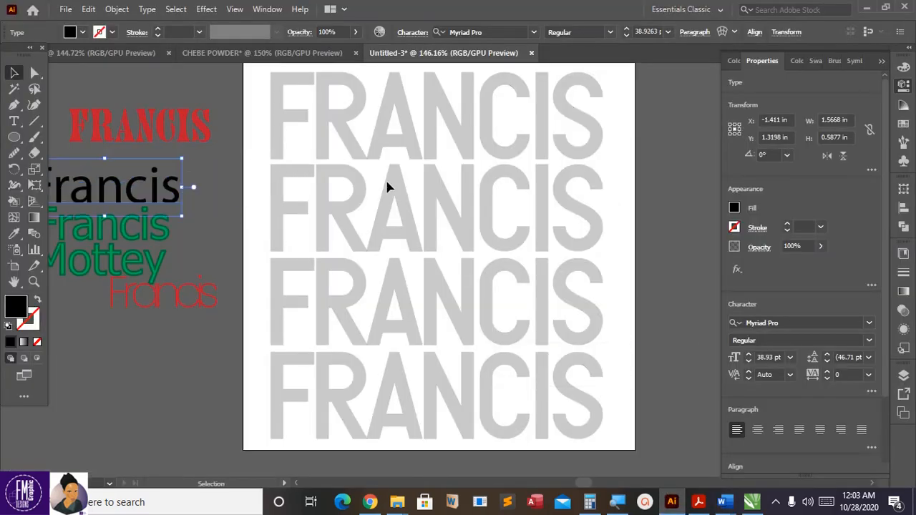
pyautogui.click(377, 176)
pyautogui.click(125, 9)
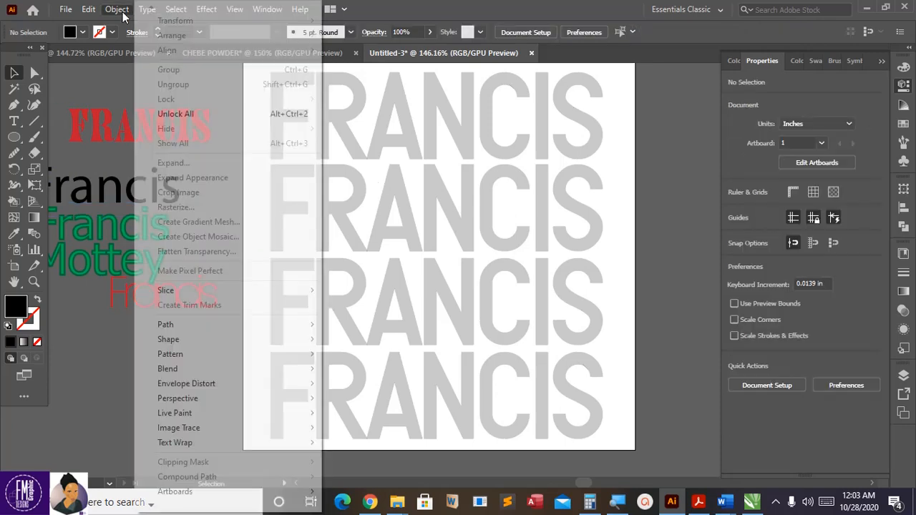
pyautogui.click(208, 110)
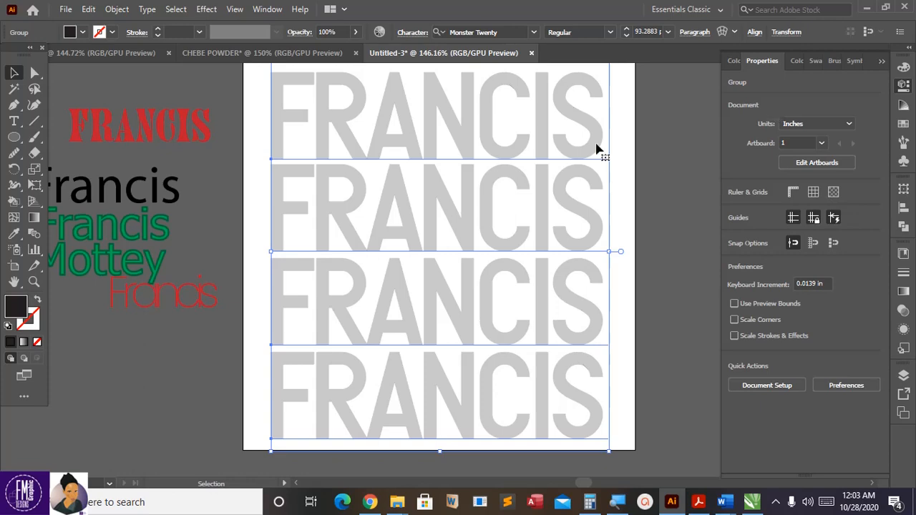
# Step: Fade the FRANCIS background group to 14% opacity
pyautogui.click(355, 31)
pyautogui.moveTo(356, 48); pyautogui.dragTo(320, 55)
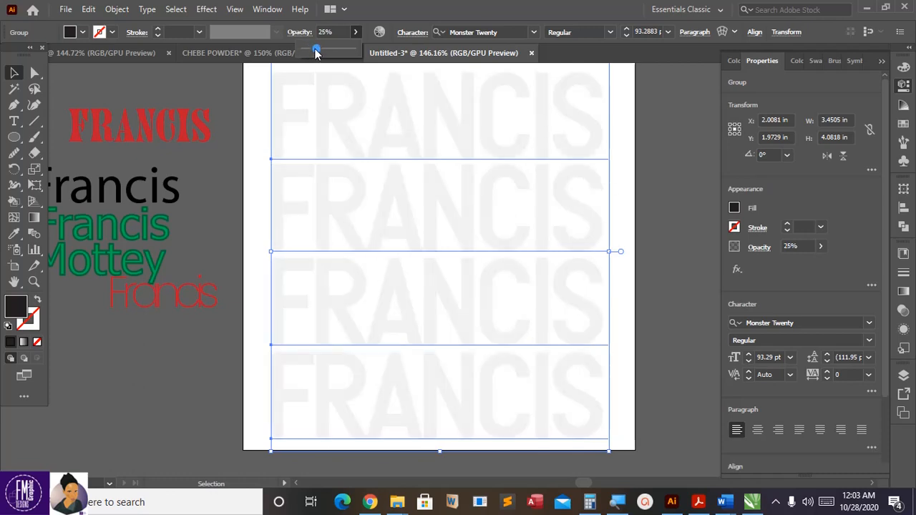
pyautogui.moveTo(312, 52); pyautogui.dragTo(310, 51)
pyautogui.click(251, 100)
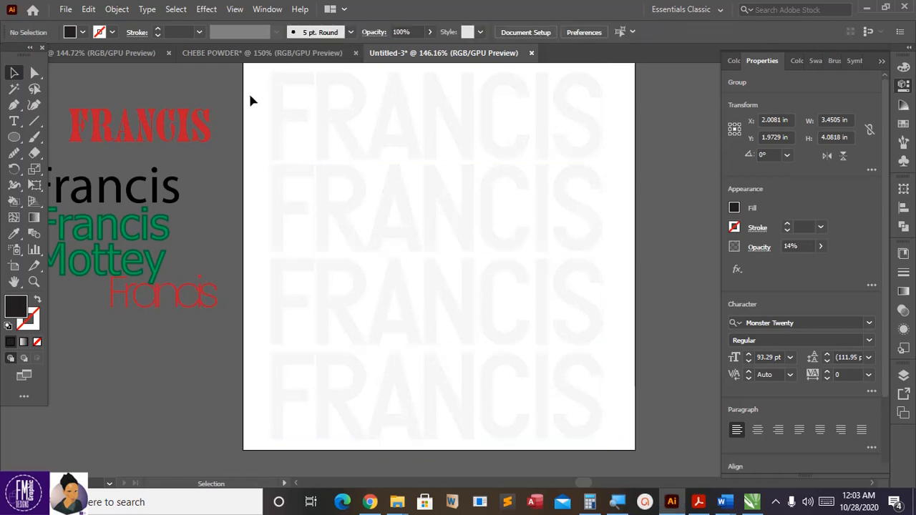
pyautogui.click(317, 129)
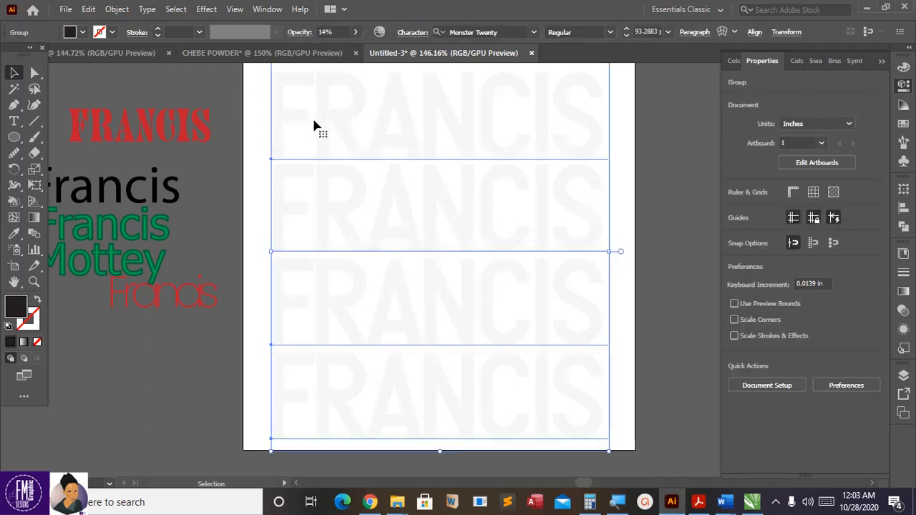
# Step: Lock the faded 14% FRANCIS background group so it can no longer be selected
pyautogui.click(119, 9)
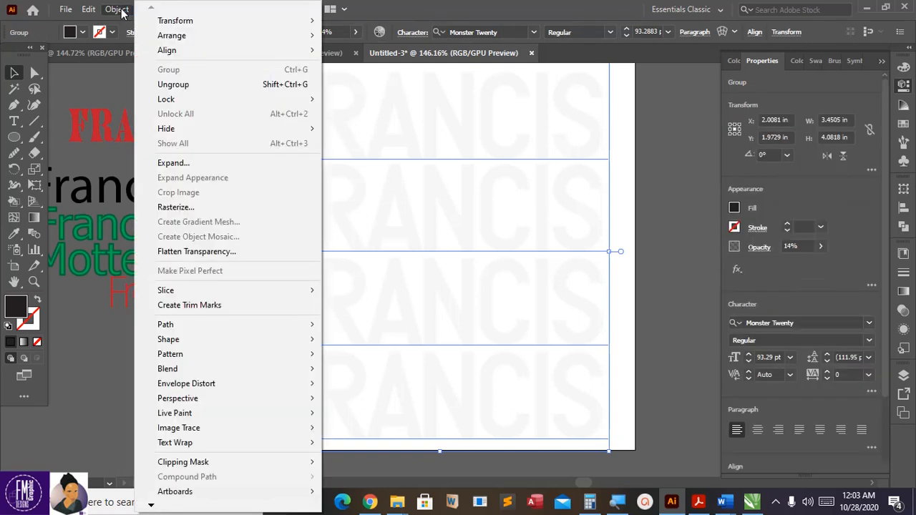
pyautogui.moveTo(176, 98)
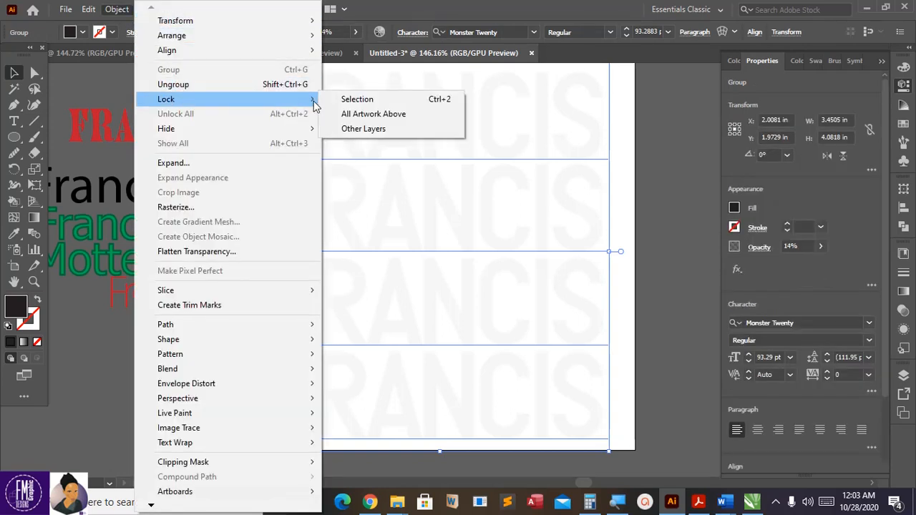
pyautogui.click(353, 101)
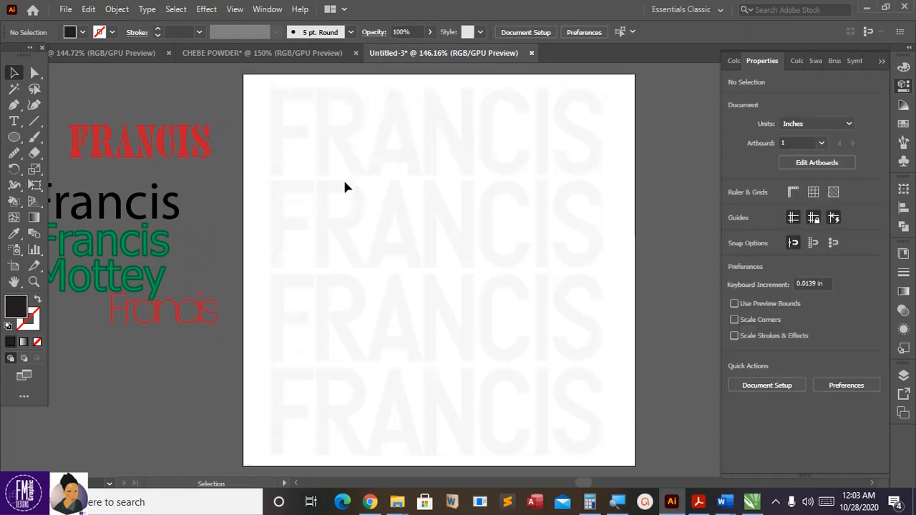
pyautogui.scroll(1, 338, 179)
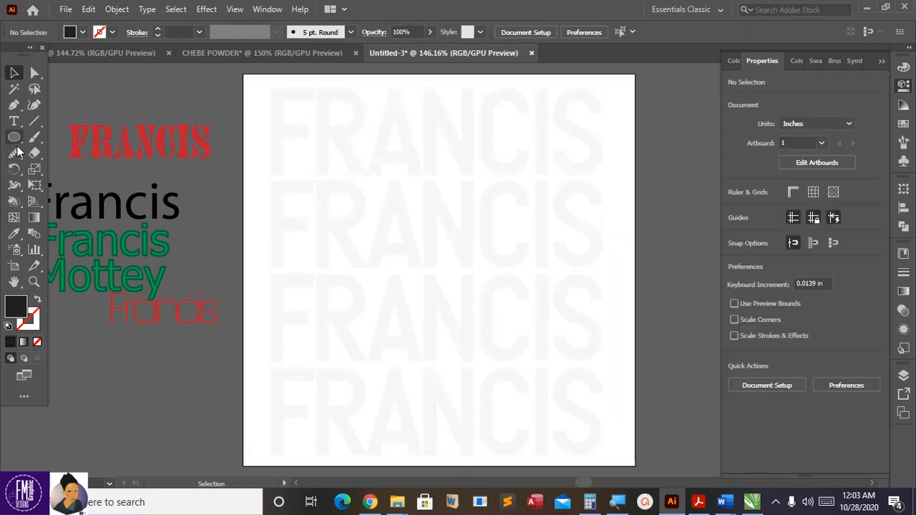
pyautogui.click(14, 122)
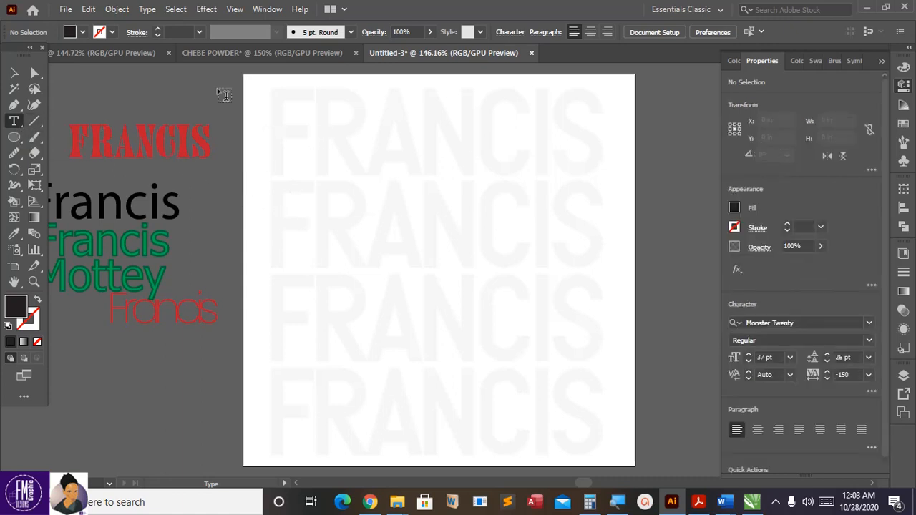
# Step: Draw an area text box across the upper artboard and paste the copied paragraph into it
pyautogui.scroll(1, 279, 106)
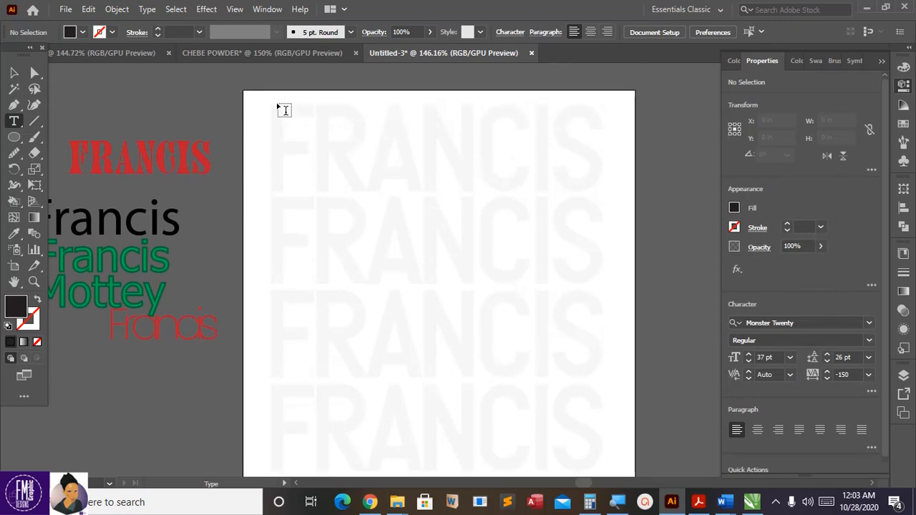
pyautogui.scroll(-3, 301, 116)
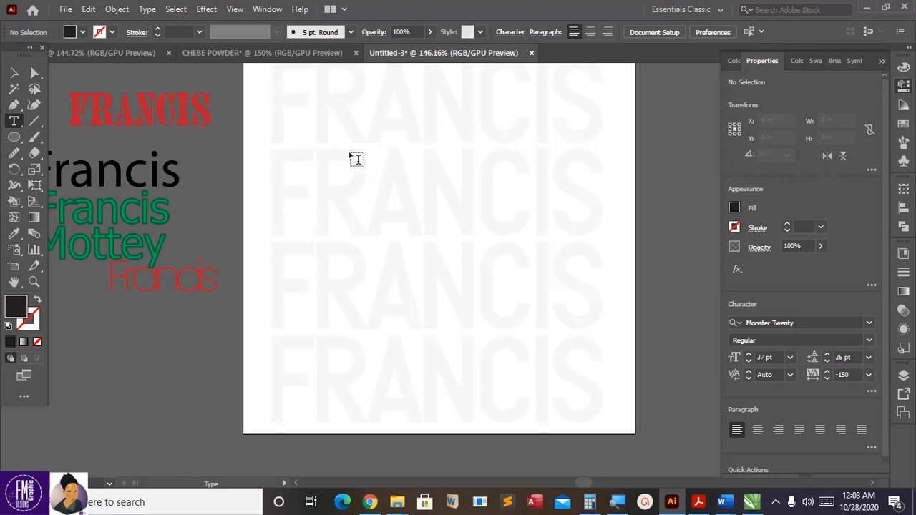
pyautogui.scroll(2, 358, 161)
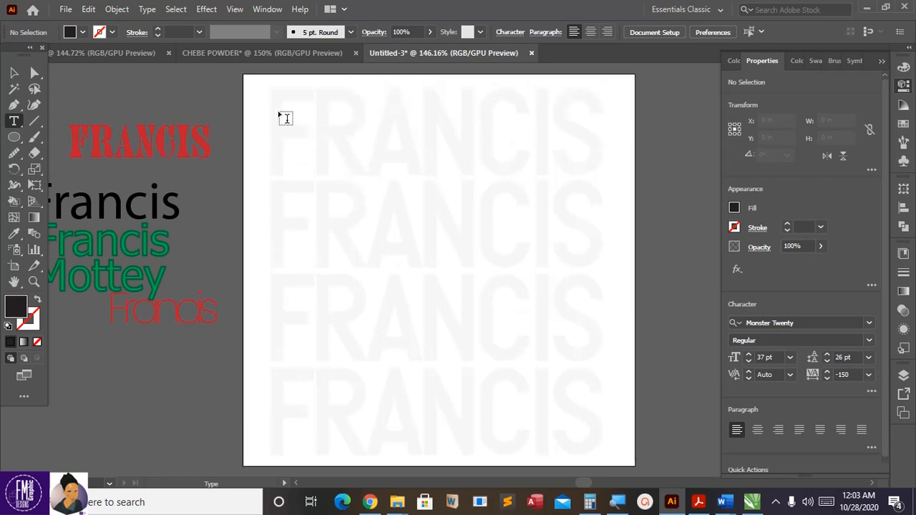
pyautogui.moveTo(284, 118); pyautogui.dragTo(599, 309)
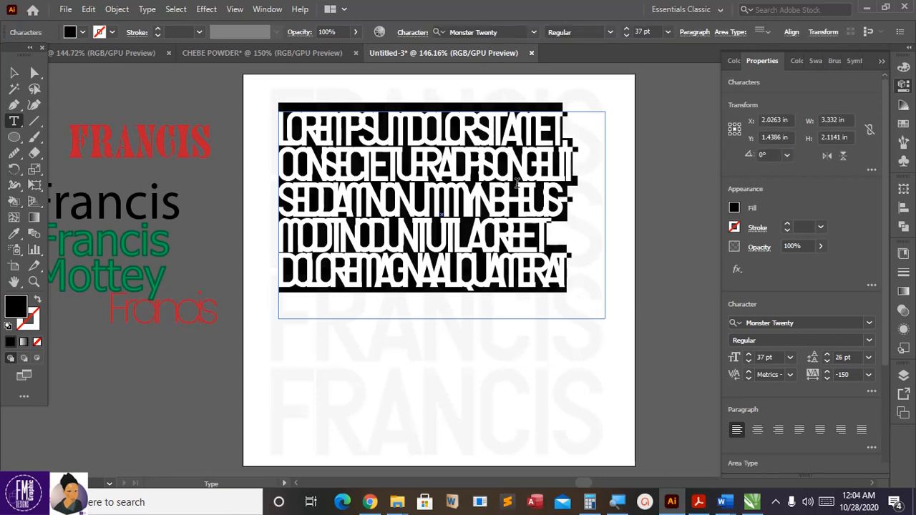
pyautogui.press('Escape')
pyautogui.write('Video provides a powerful way to help you prove your point. When you click Online Video, you can paste in the embed code for the video you want to add.')
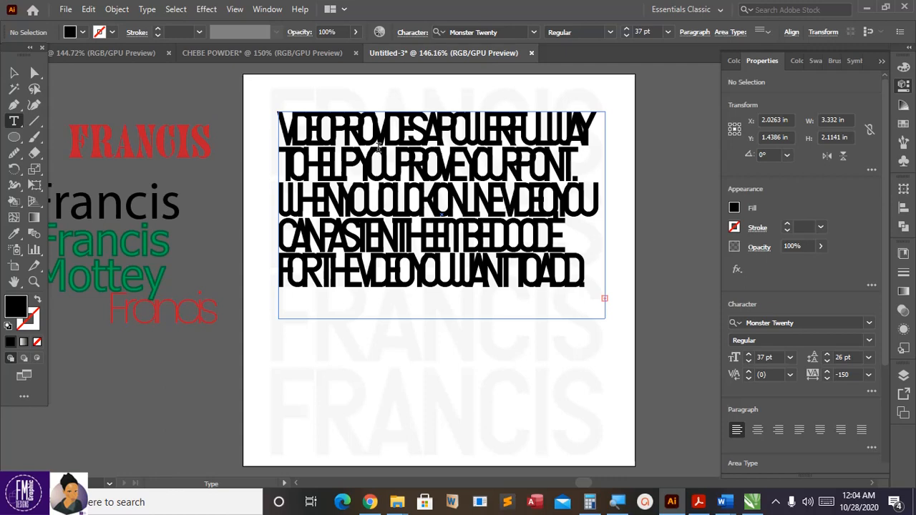
# Step: Select the whole pasted paragraph, keeping its font size at 37 pt
pyautogui.click(384, 153)
pyautogui.hotkey('ctrl', 'a')
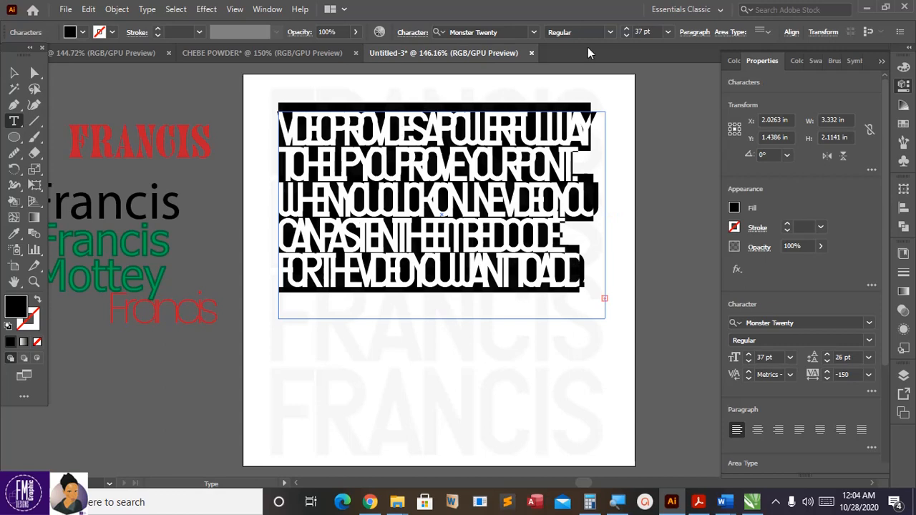
pyautogui.click(668, 32)
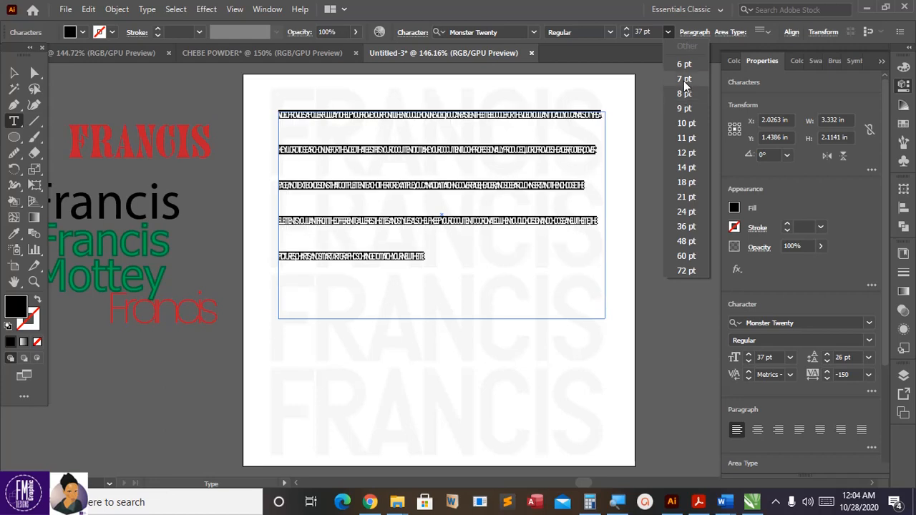
pyautogui.click(608, 19)
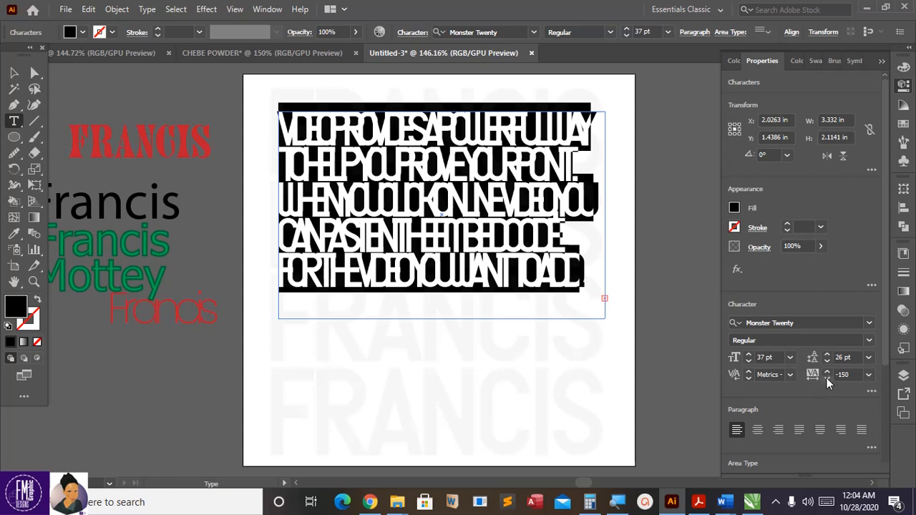
# Step: Set the paragraph's tracking to 0
pyautogui.click(850, 375)
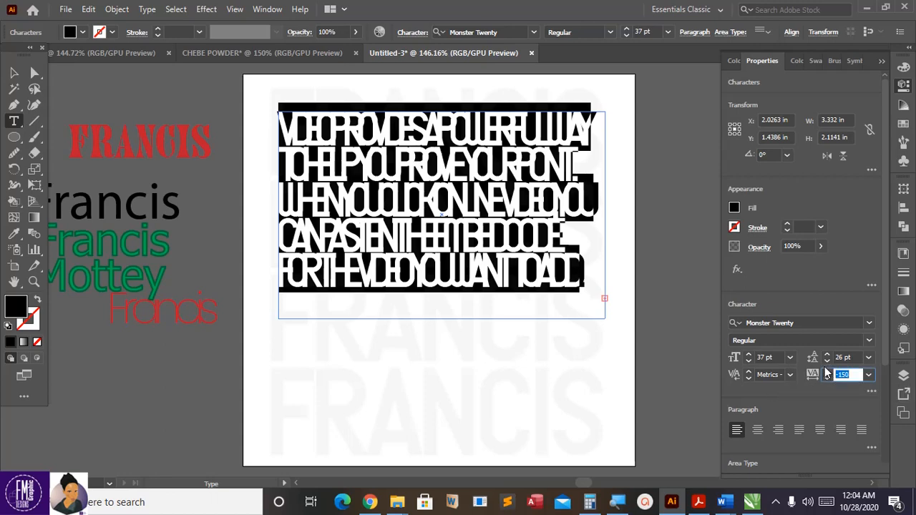
pyautogui.write('0')
pyautogui.press('Return')
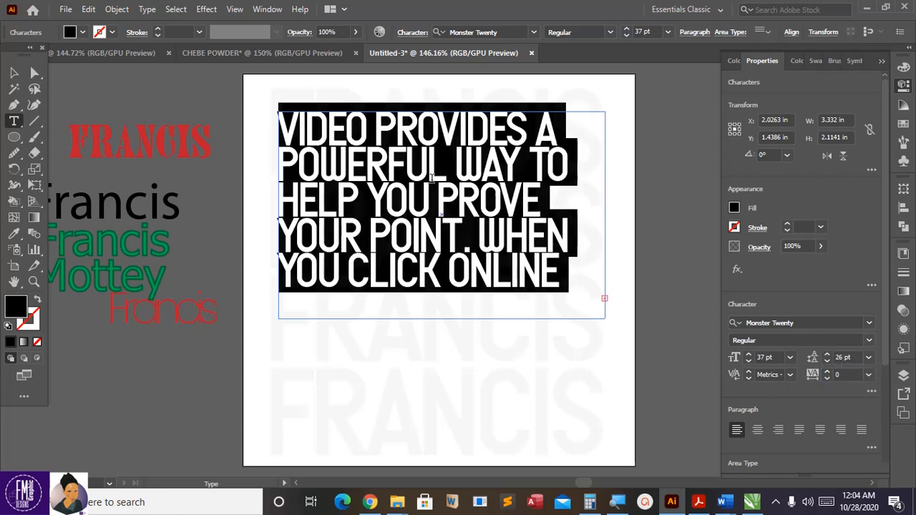
pyautogui.click(748, 380)
pyautogui.click(595, 266)
# Step: Keep the leading at 26 pt and shrink the body text to 18 pt
pyautogui.click(826, 360)
pyautogui.click(827, 360)
pyautogui.click(827, 361)
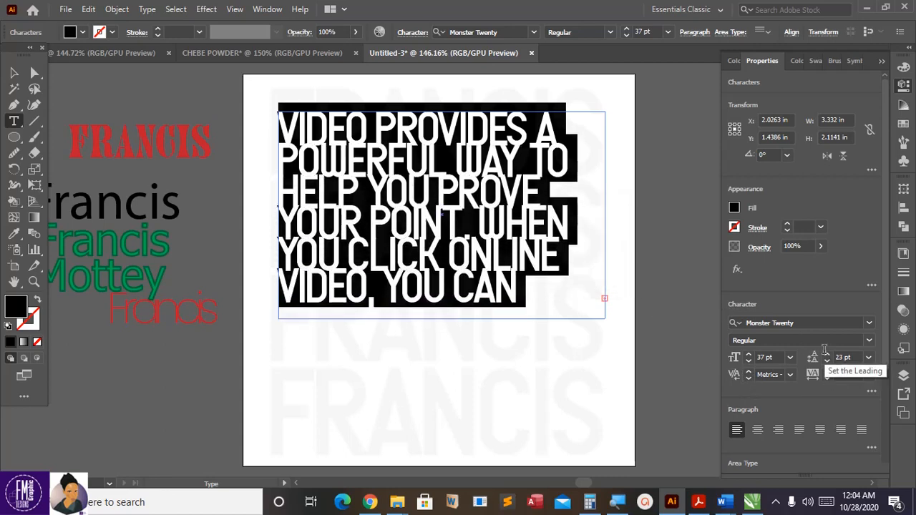
pyautogui.click(826, 355)
pyautogui.click(827, 355)
pyautogui.click(826, 355)
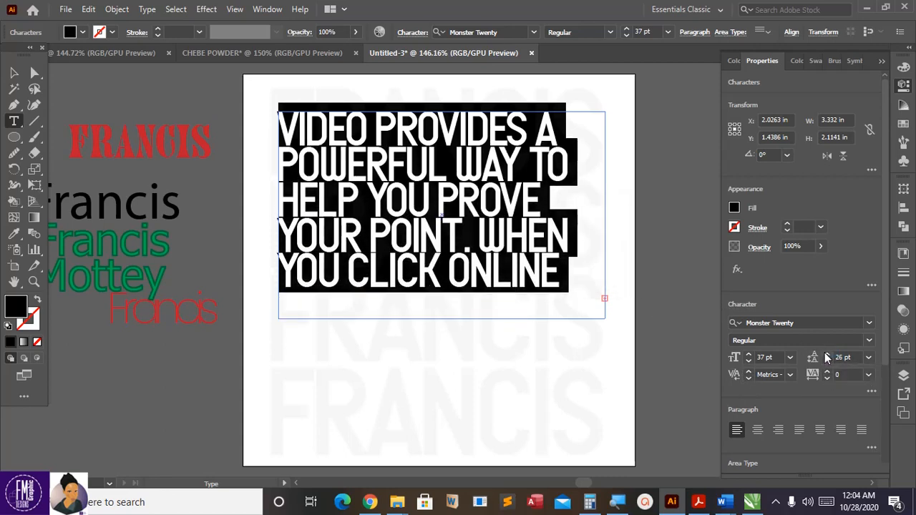
pyautogui.click(668, 33)
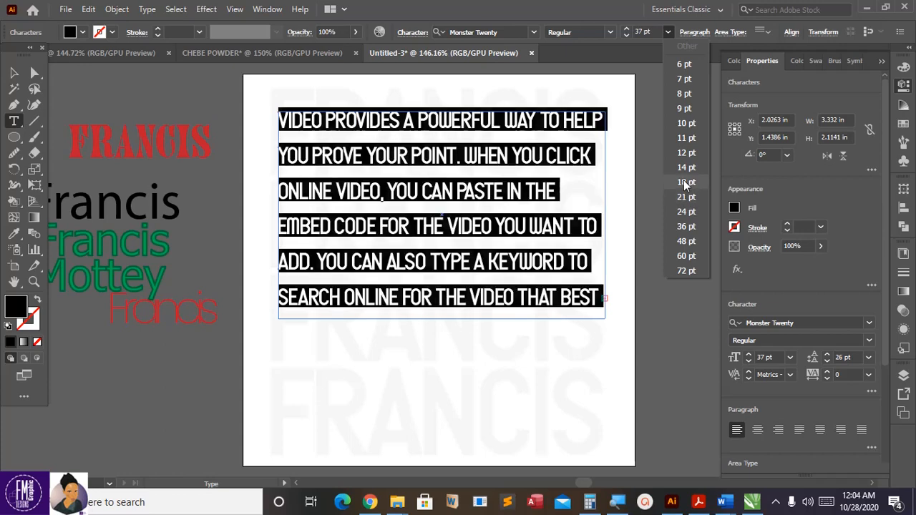
pyautogui.click(685, 183)
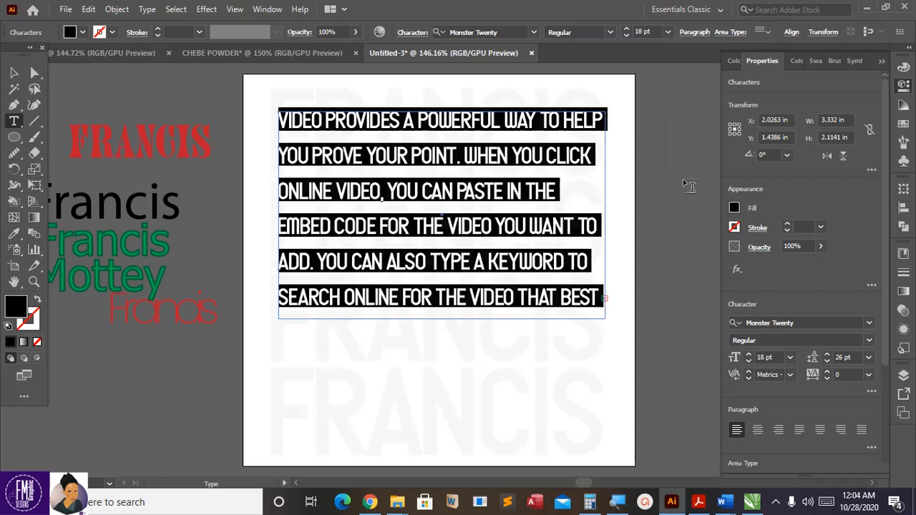
pyautogui.click(537, 35)
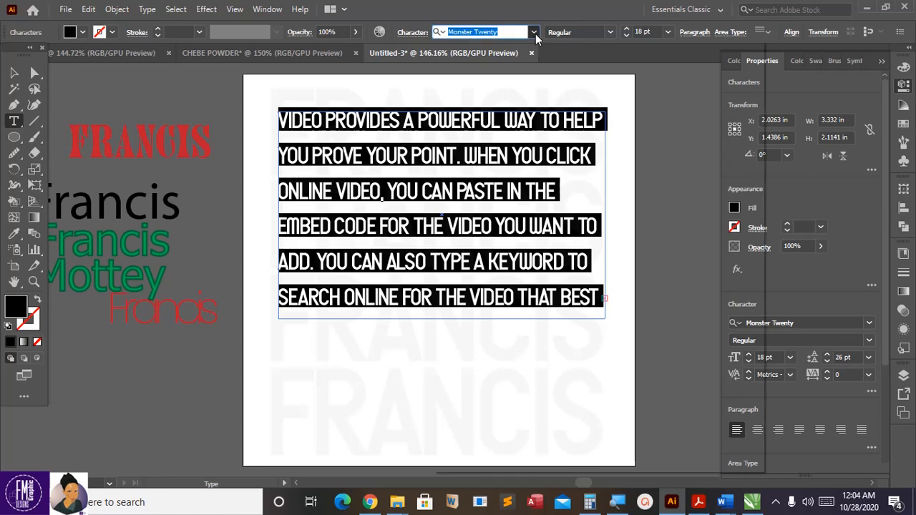
# Step: Change the body text font to Tahoma
pyautogui.click(534, 33)
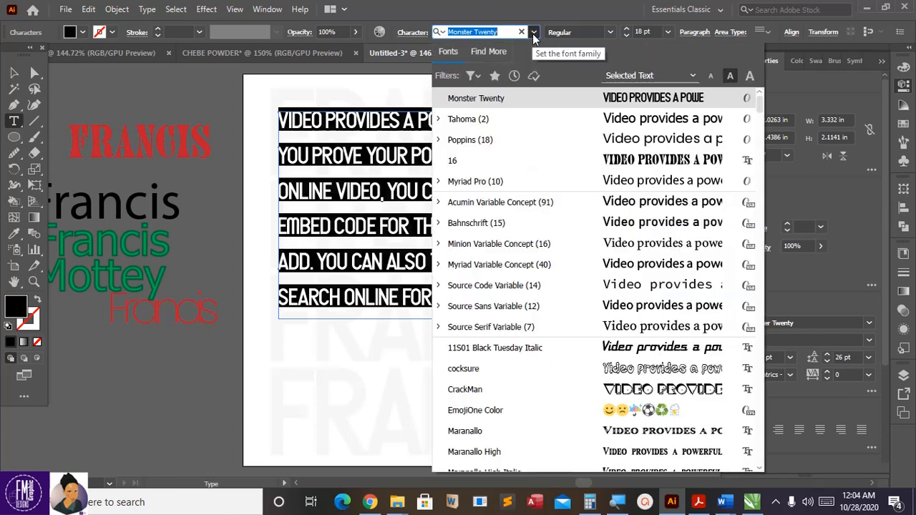
pyautogui.click(577, 122)
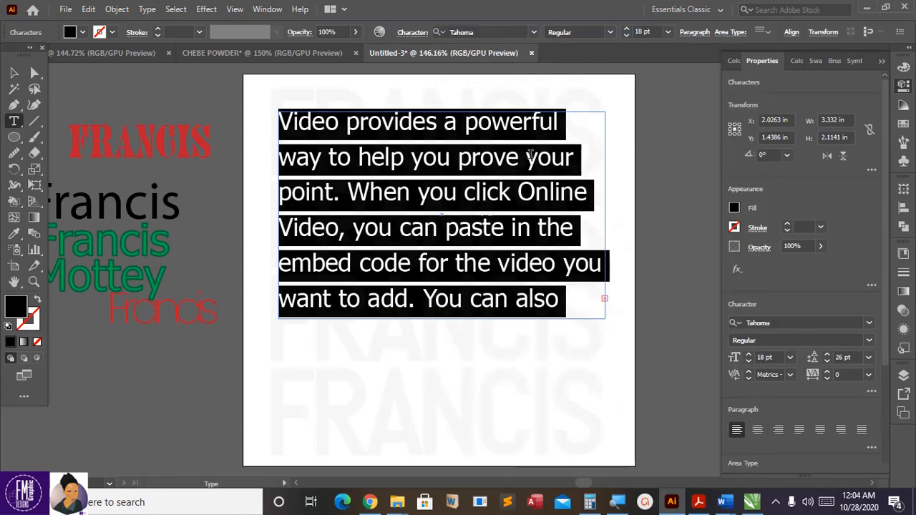
pyautogui.click(534, 161)
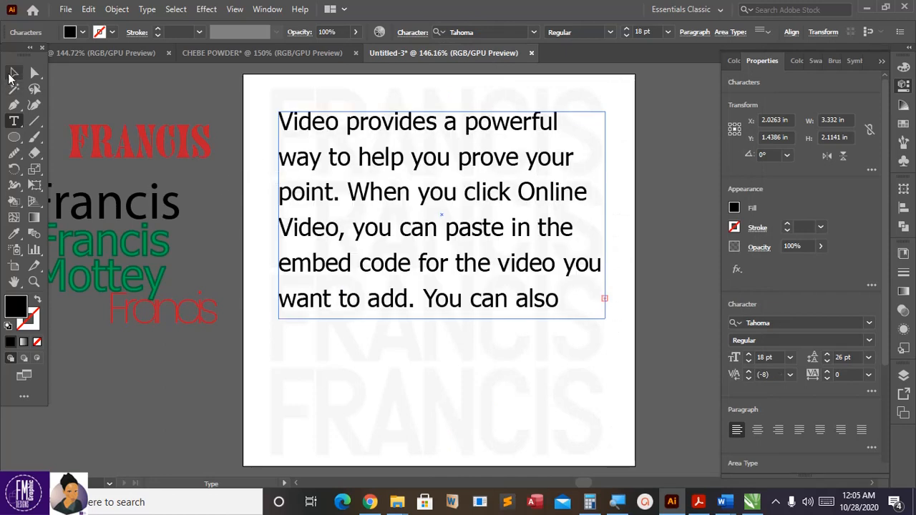
# Step: Resize the text frame to about 3.28 × 1.79 in and move it slightly right and down
pyautogui.click(13, 74)
pyautogui.moveTo(605, 217); pyautogui.dragTo(663, 217)
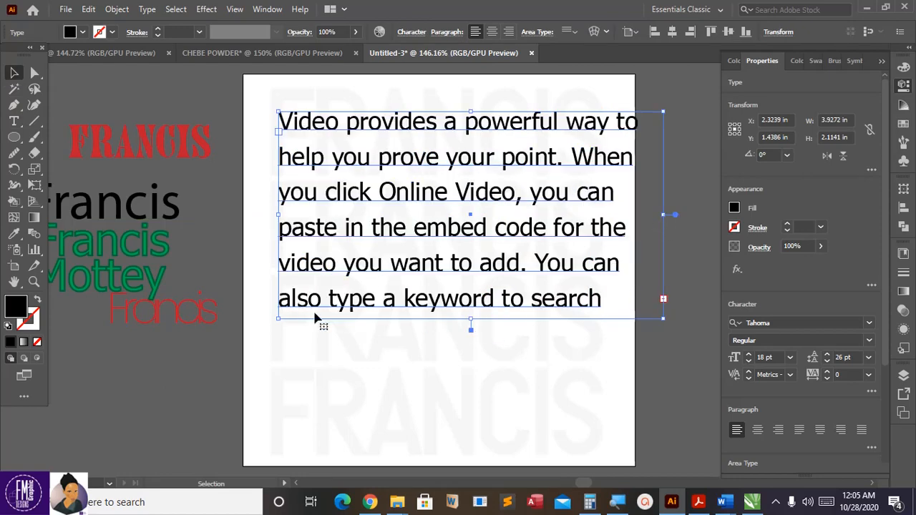
pyautogui.moveTo(278, 319); pyautogui.dragTo(256, 326)
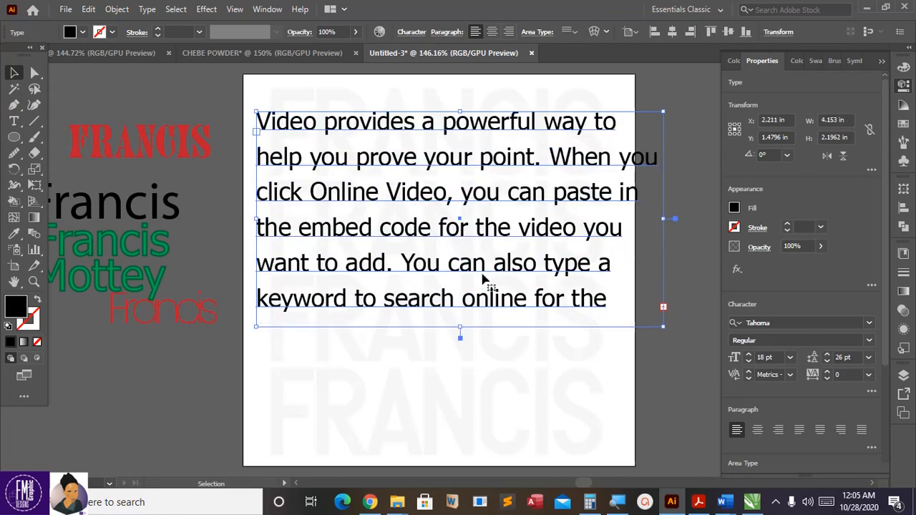
pyautogui.moveTo(662, 327); pyautogui.dragTo(579, 286)
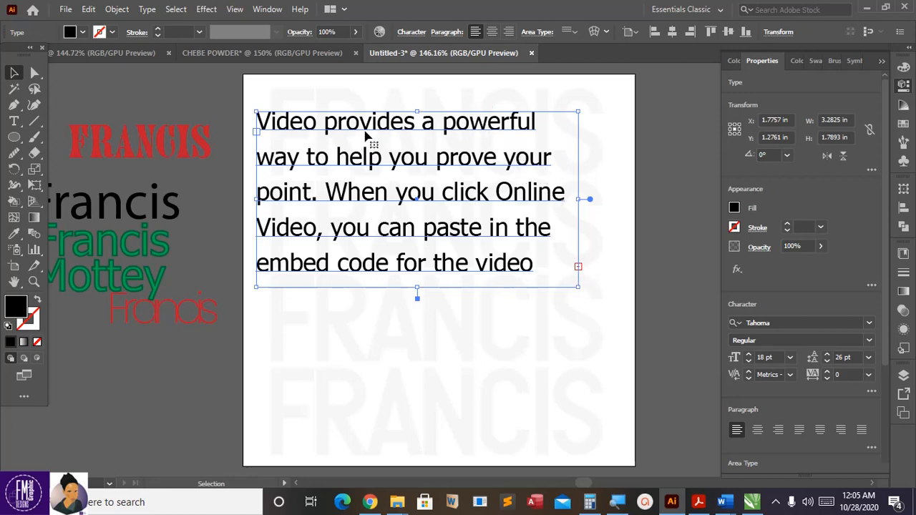
pyautogui.moveTo(365, 131); pyautogui.dragTo(390, 139)
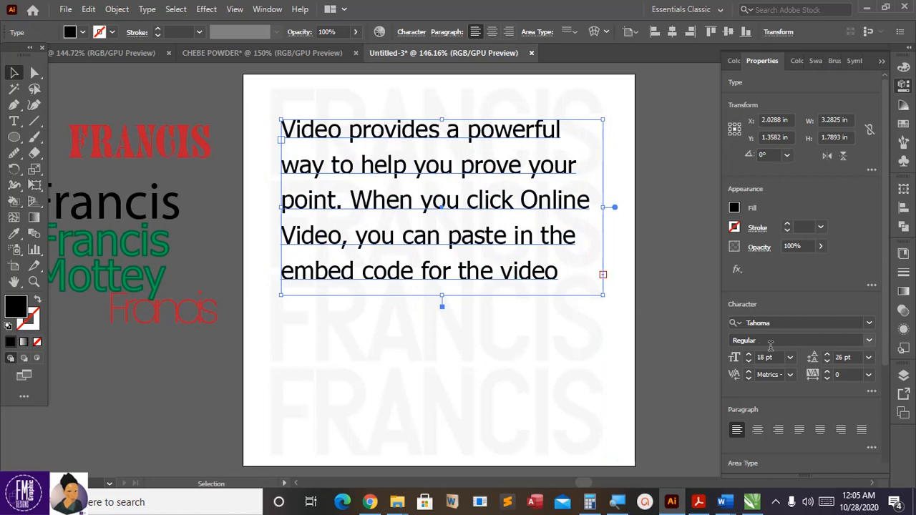
# Step: Reduce the body text to 10 pt with 9 pt leading
pyautogui.click(790, 358)
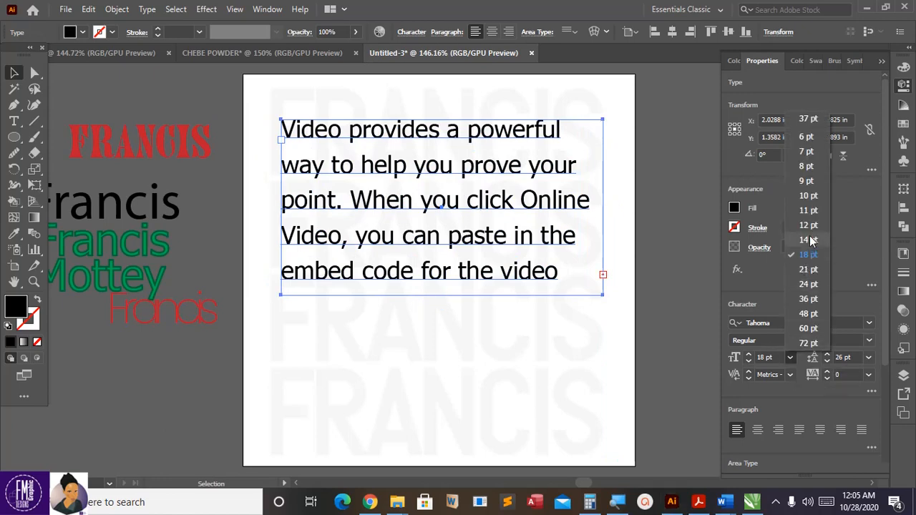
pyautogui.click(817, 195)
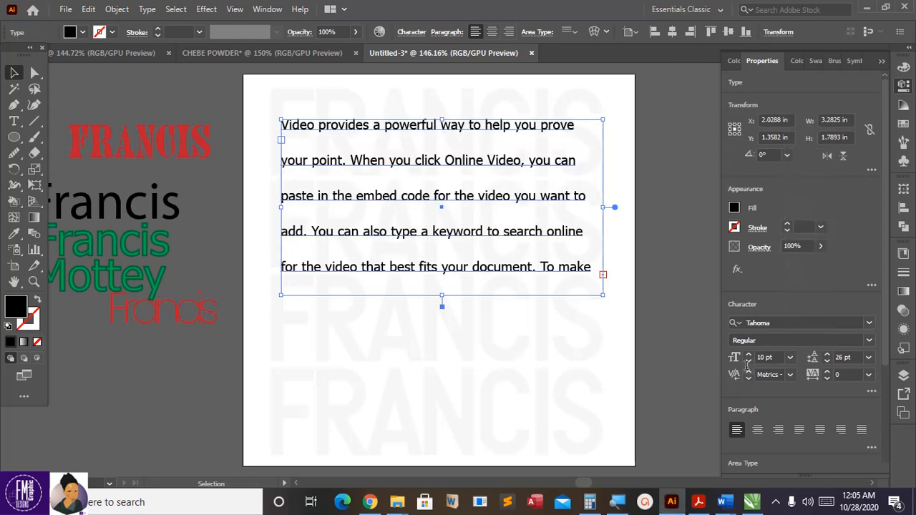
pyautogui.click(827, 354)
pyautogui.click(827, 354)
pyautogui.click(826, 361)
pyautogui.click(826, 360)
pyautogui.click(827, 361)
pyautogui.doubleClick(827, 360)
pyautogui.click(827, 361)
pyautogui.click(826, 361)
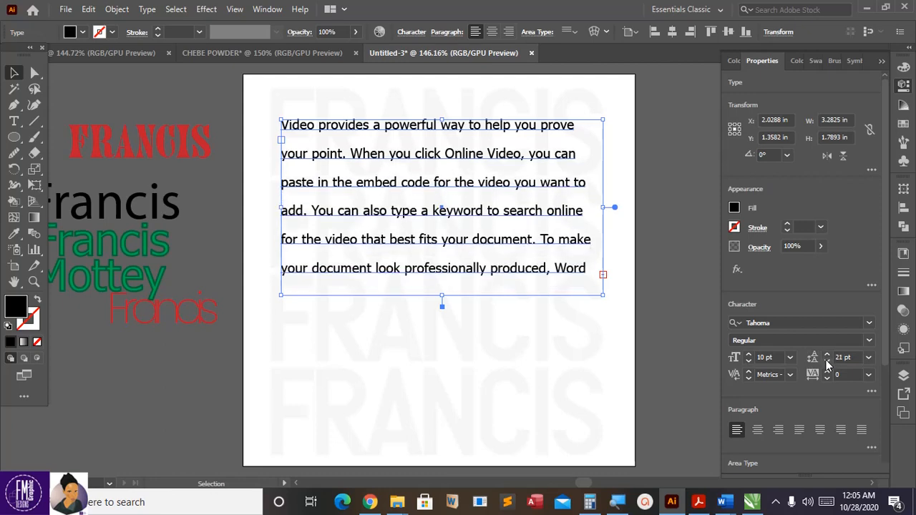
pyautogui.doubleClick(827, 361)
pyautogui.doubleClick(827, 360)
pyautogui.doubleClick(827, 361)
pyautogui.tripleClick(827, 361)
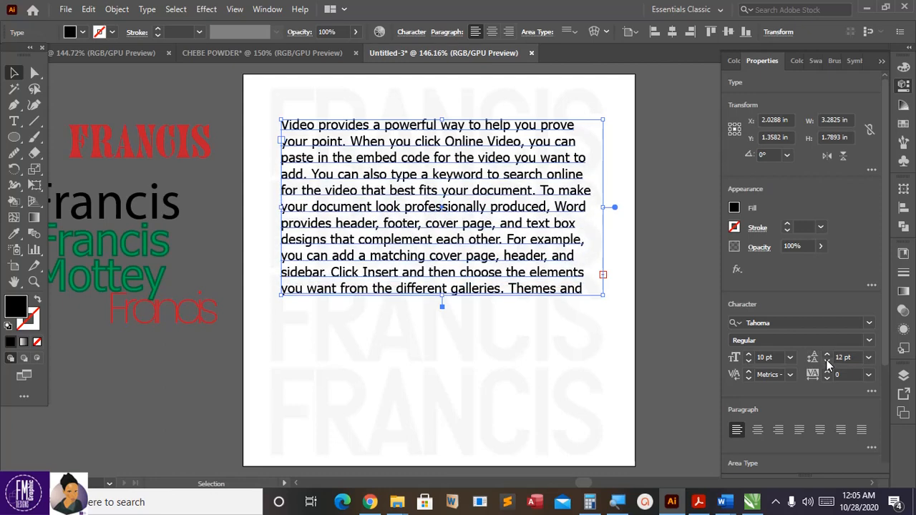
pyautogui.click(826, 361)
pyautogui.click(827, 361)
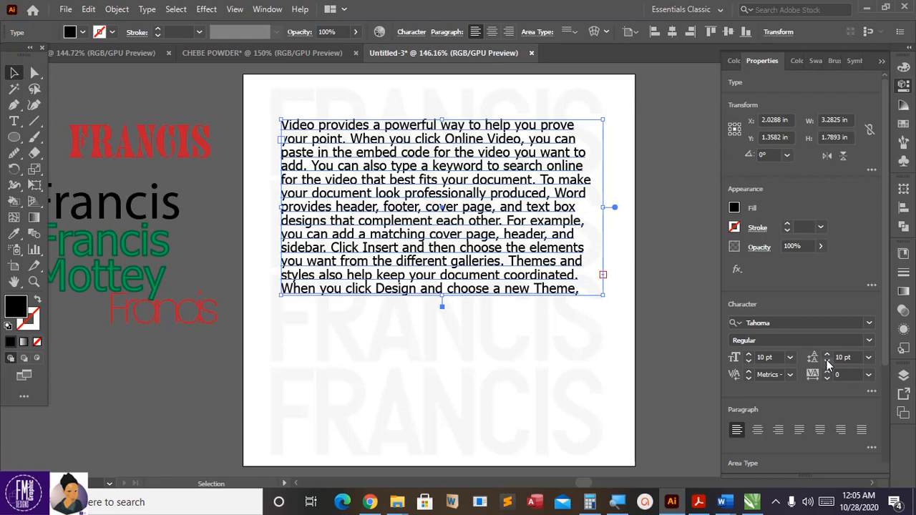
pyautogui.click(827, 361)
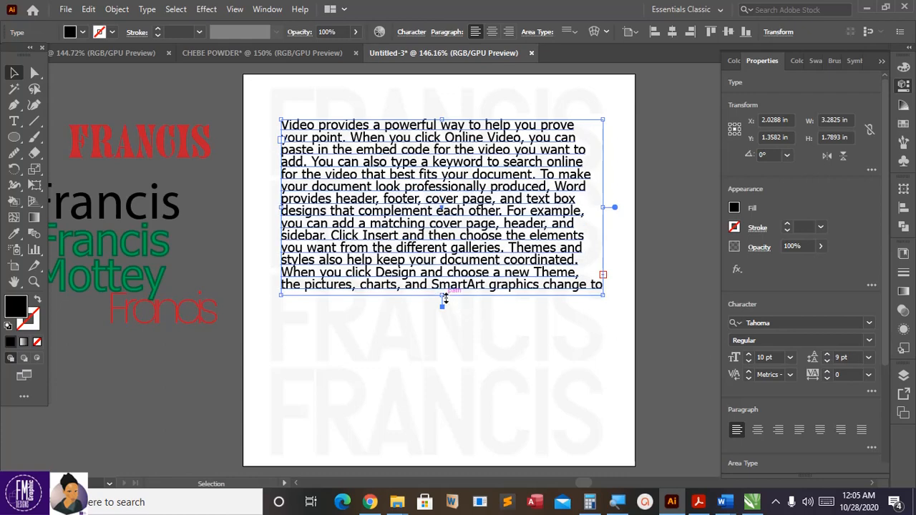
# Step: Lengthen the text frame to about 2.251 in tall so the whole paragraph shows
pyautogui.moveTo(443, 296); pyautogui.dragTo(441, 341)
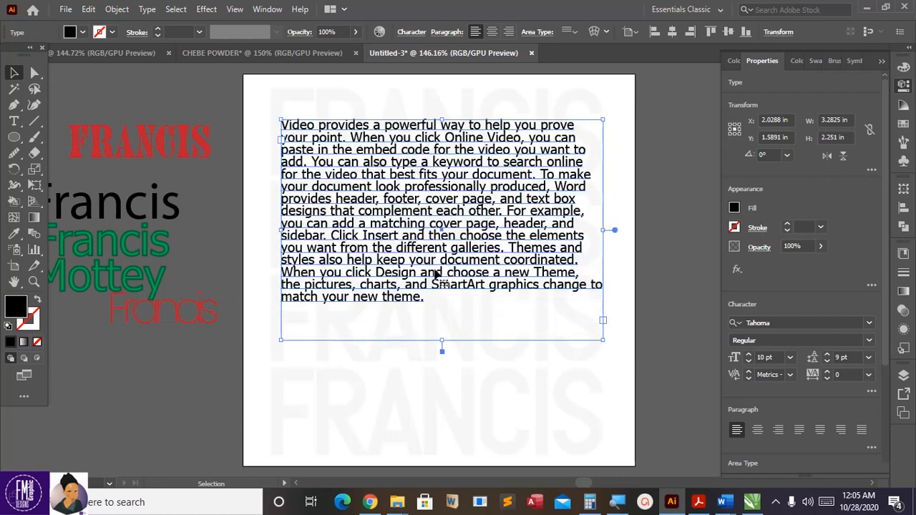
pyautogui.moveTo(436, 278); pyautogui.dragTo(433, 280)
pyautogui.click(640, 208)
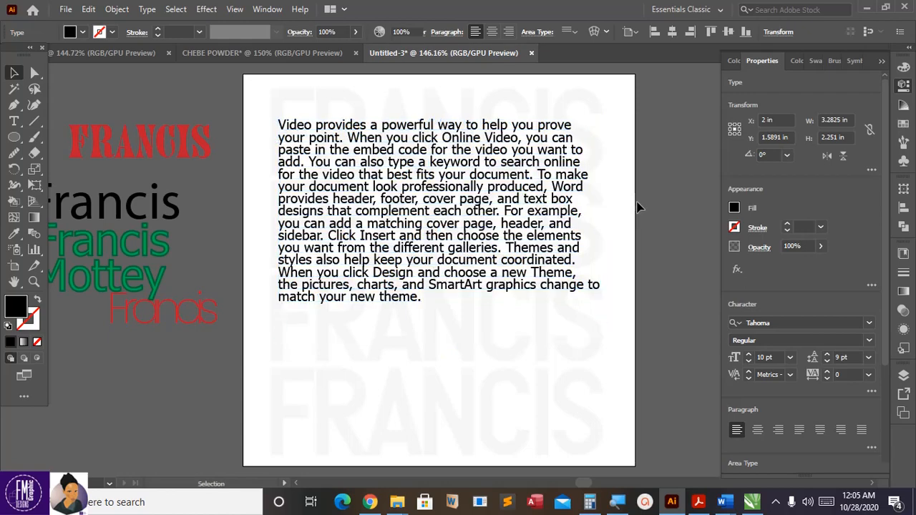
# Step: Move the body text up-left and try center, right, and justify-last-left alignment
pyautogui.moveTo(531, 225); pyautogui.dragTo(532, 227)
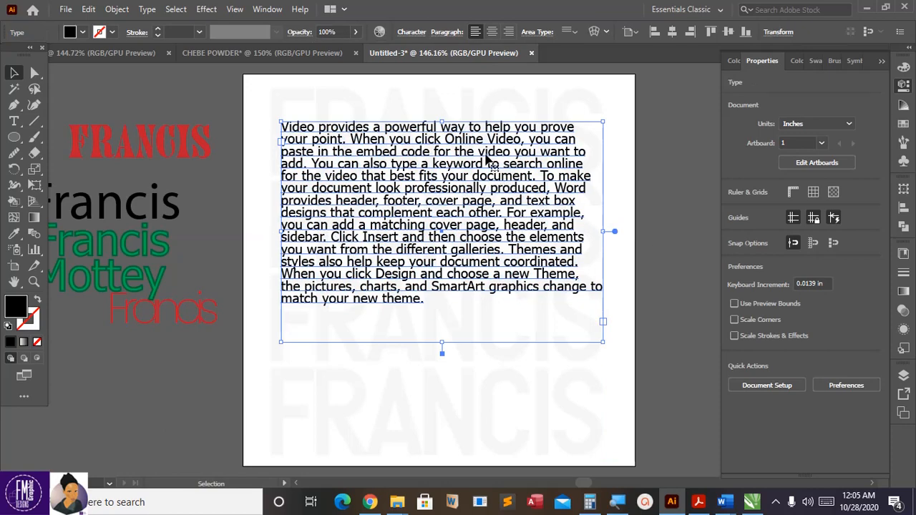
pyautogui.moveTo(530, 228); pyautogui.dragTo(506, 240)
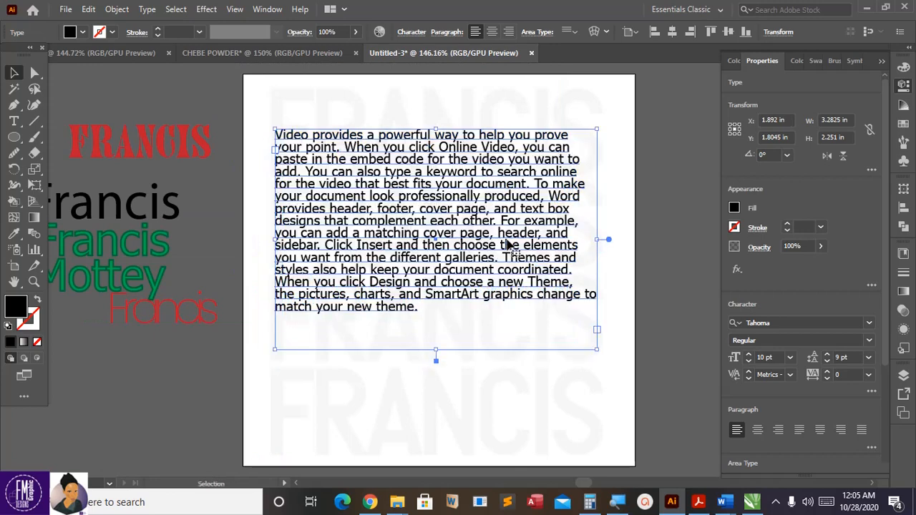
pyautogui.click(757, 430)
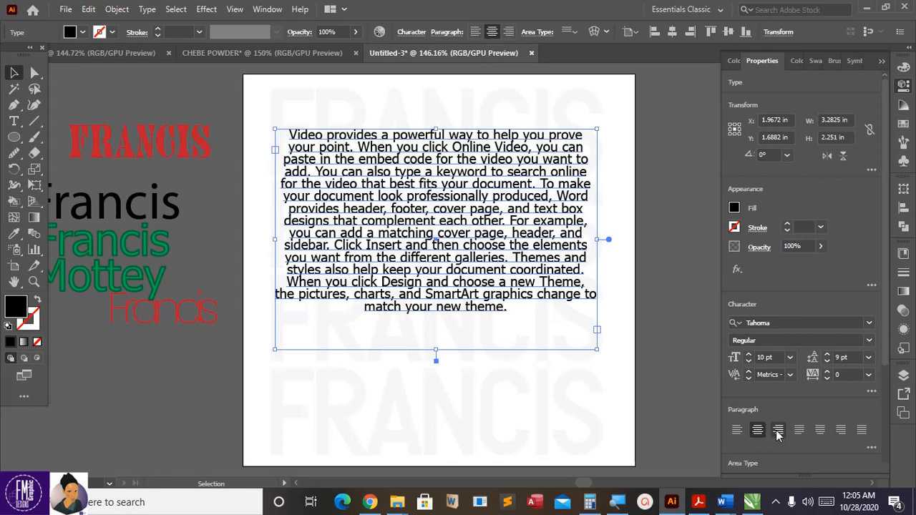
pyautogui.click(778, 431)
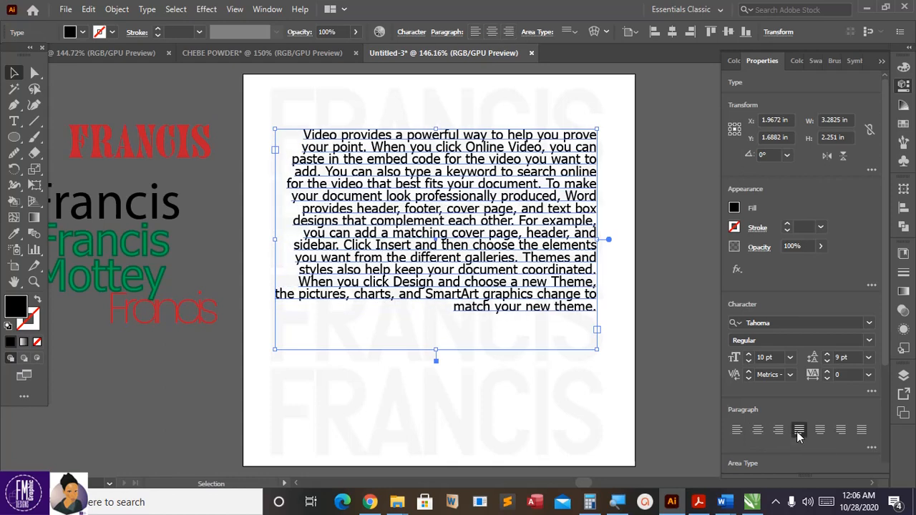
pyautogui.click(799, 431)
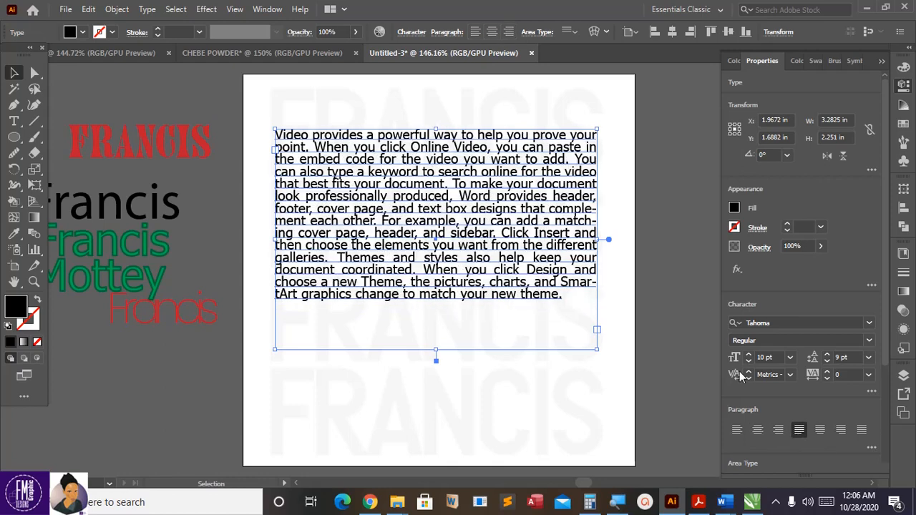
pyautogui.click(619, 180)
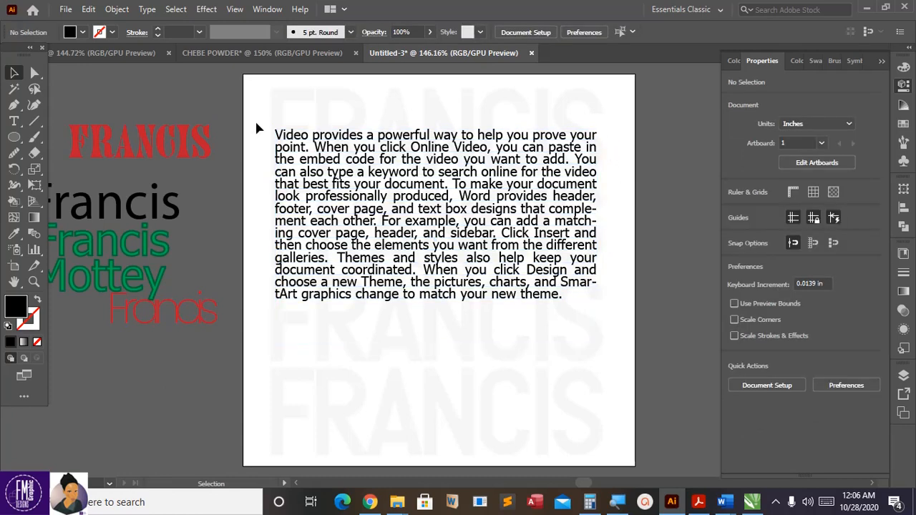
# Step: Compare the other justify options, then settle on justify with last line aligned left
pyautogui.click(365, 200)
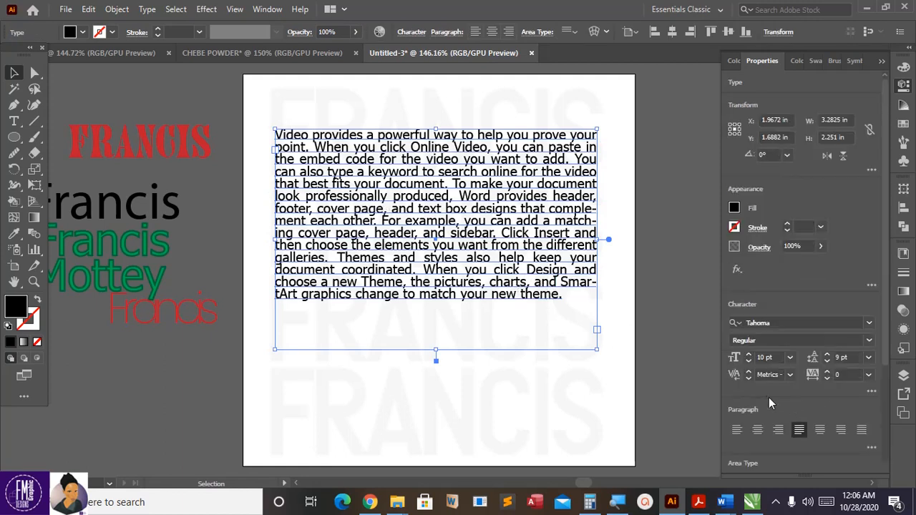
pyautogui.click(821, 430)
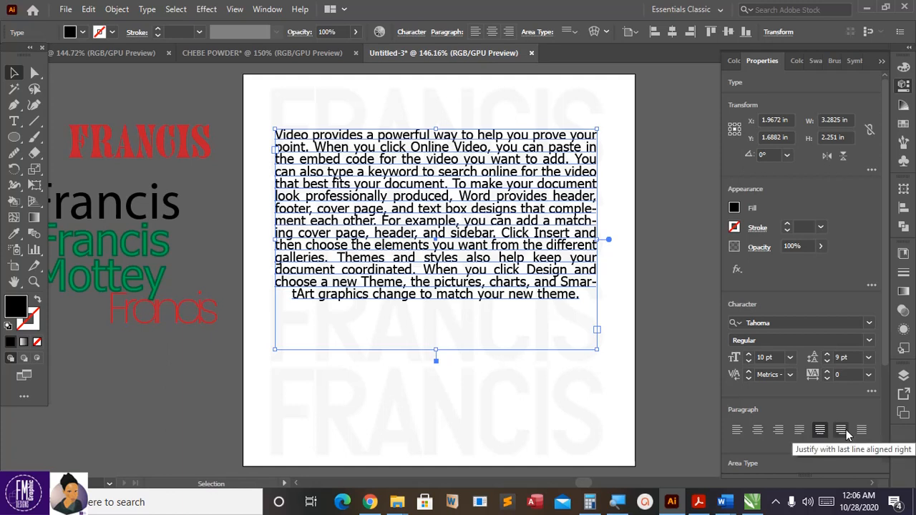
pyautogui.click(842, 431)
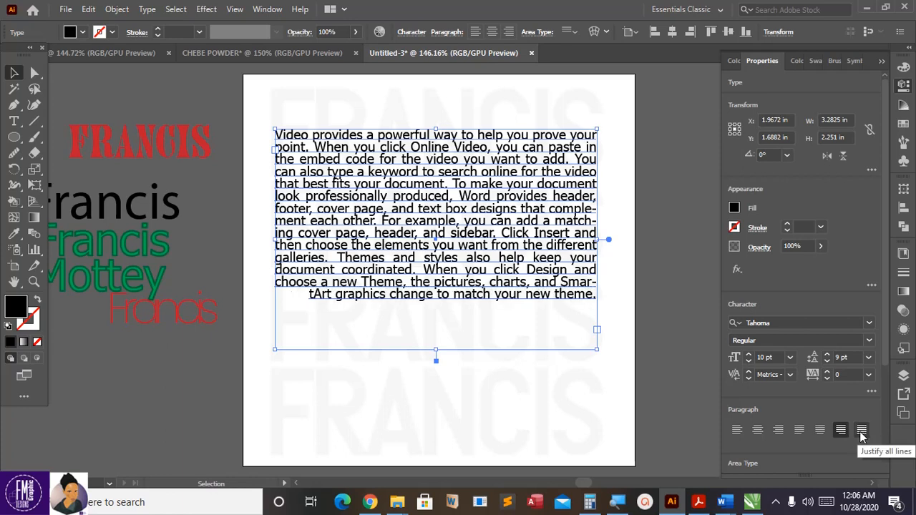
pyautogui.click(862, 431)
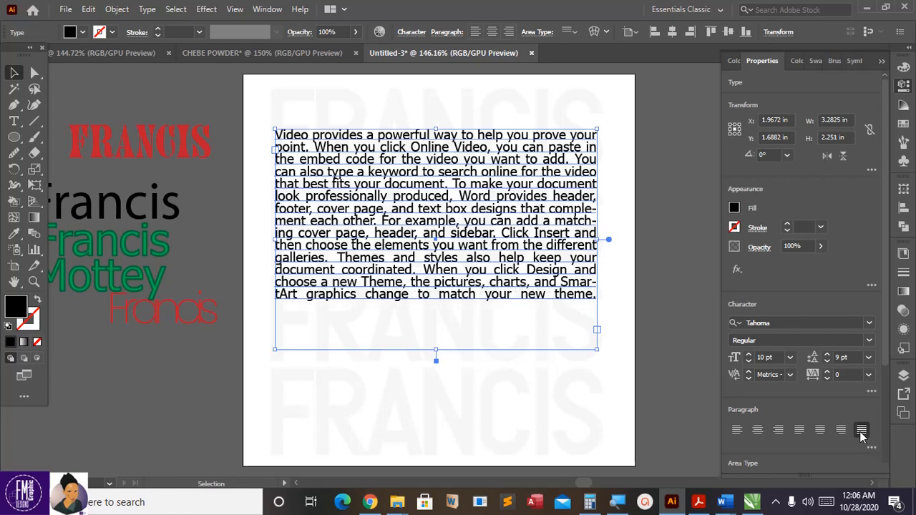
pyautogui.click(800, 430)
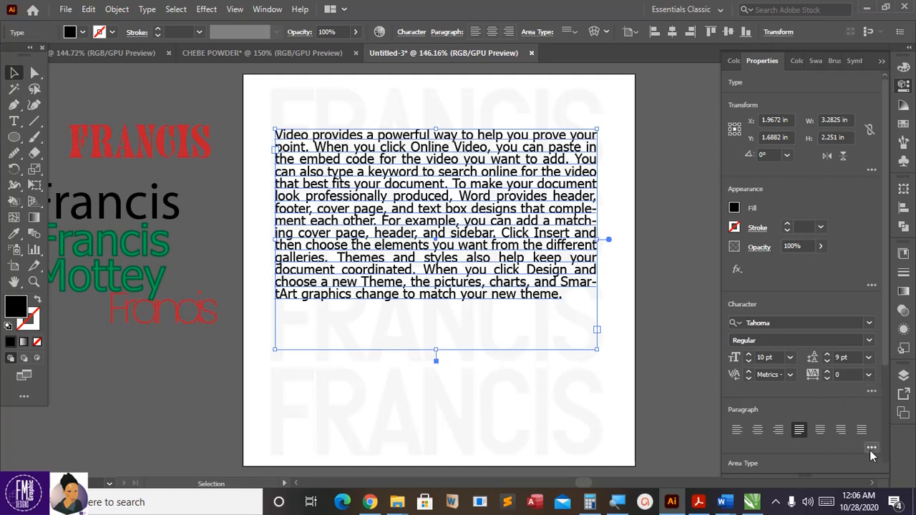
pyautogui.scroll(-4, 860, 455)
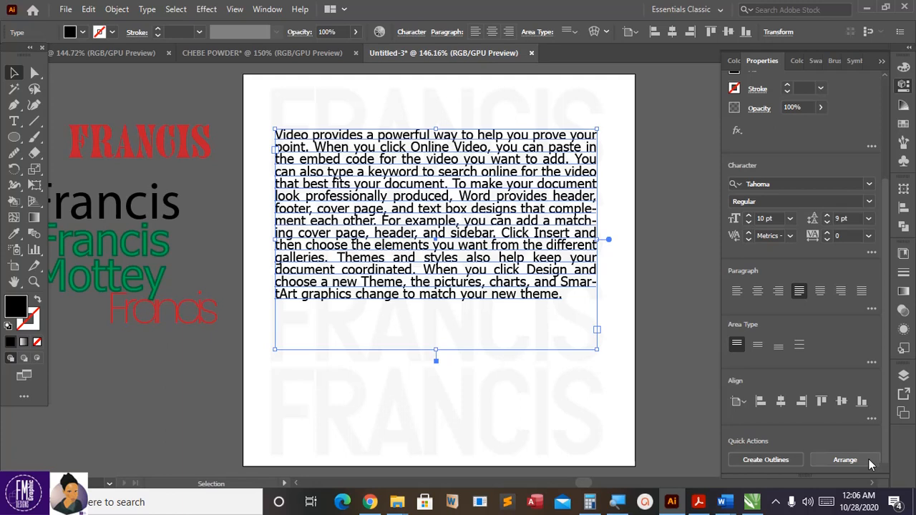
pyautogui.scroll(4, 868, 458)
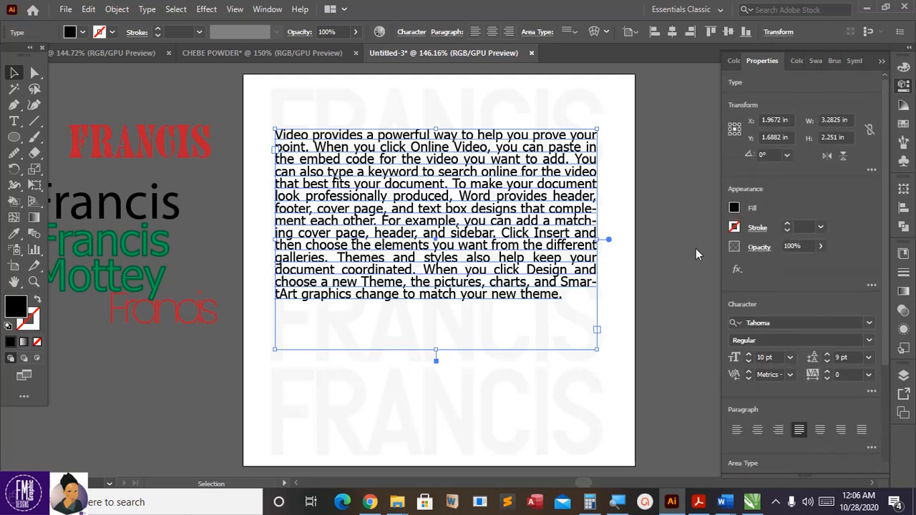
# Step: Place the text block at X 2 in, shorten its frame, and set leading to 10 pt
pyautogui.click(672, 32)
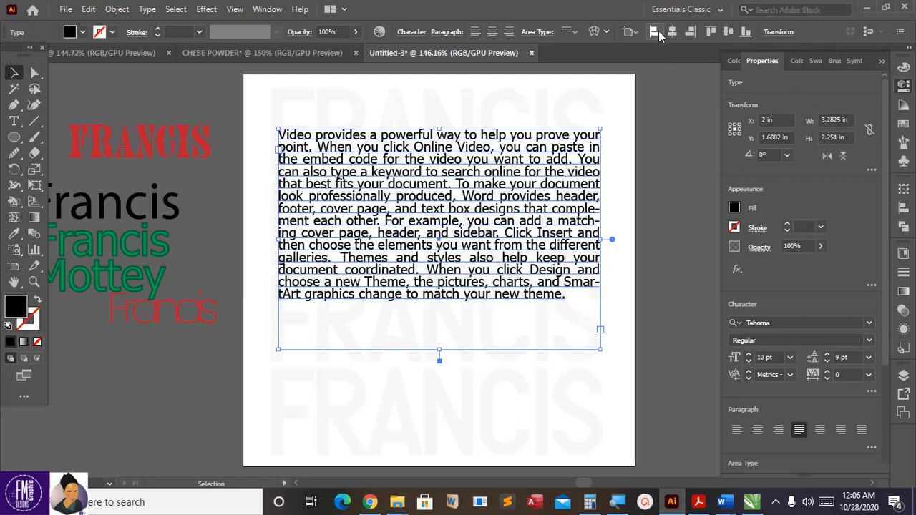
pyautogui.click(657, 33)
pyautogui.click(672, 32)
pyautogui.moveTo(489, 190); pyautogui.dragTo(489, 202)
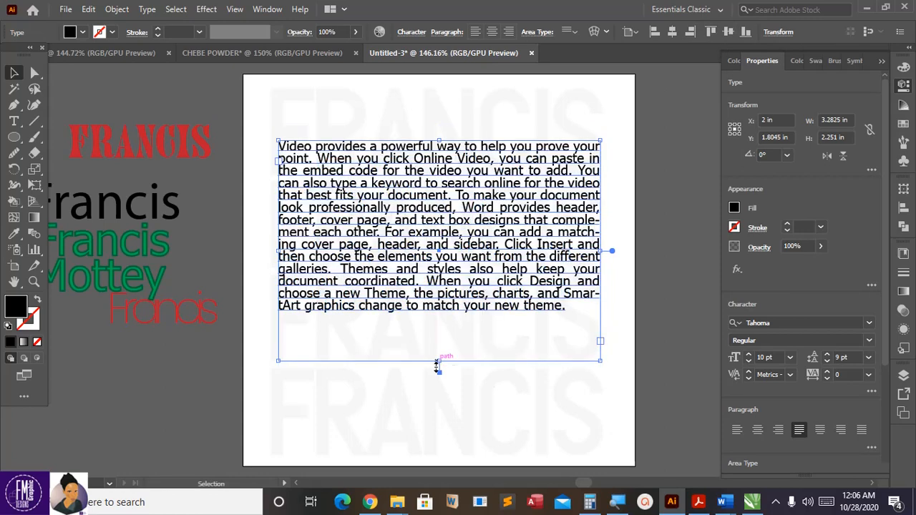
pyautogui.moveTo(439, 364); pyautogui.dragTo(439, 332)
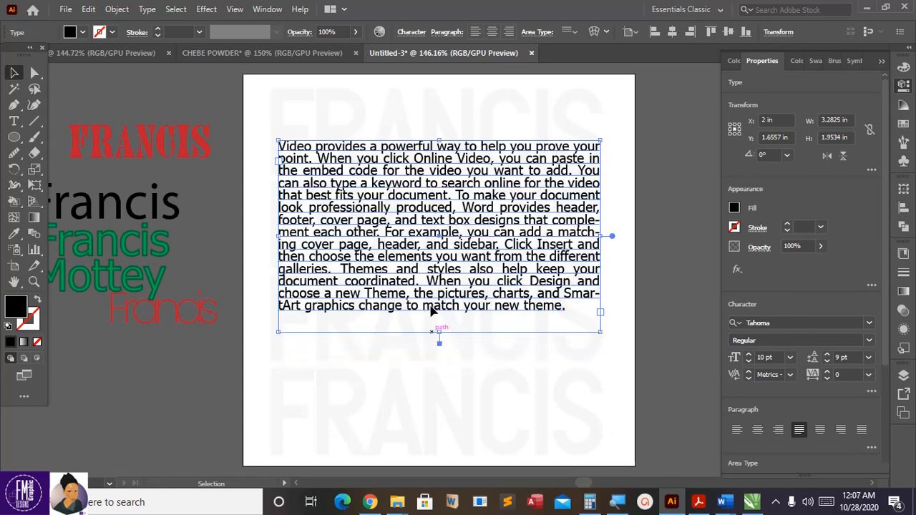
pyautogui.click(826, 364)
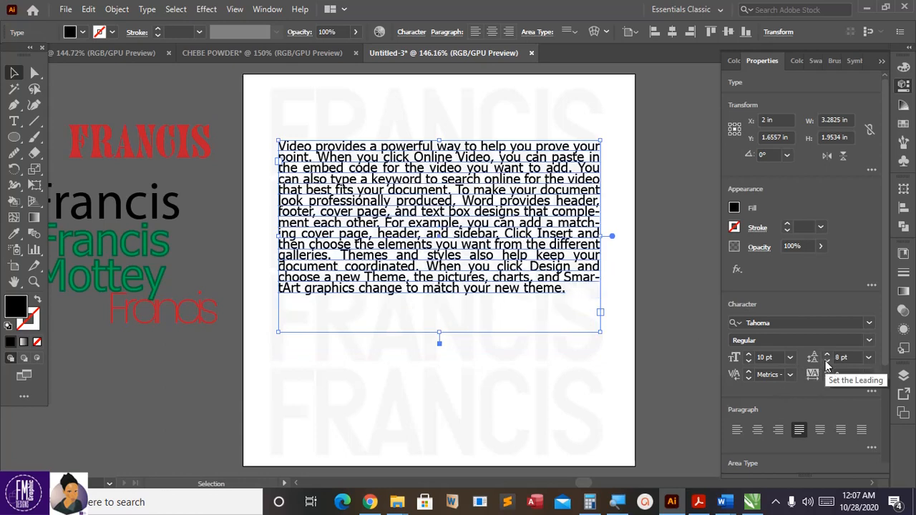
pyautogui.click(828, 360)
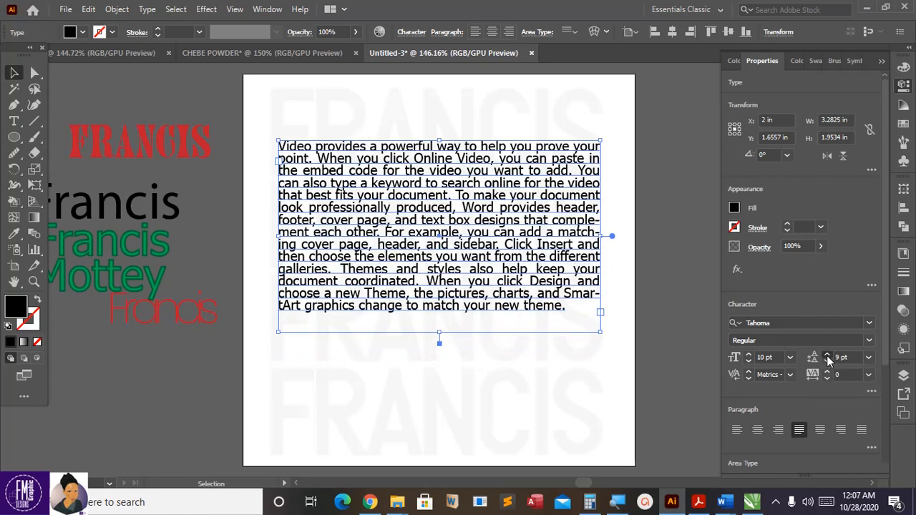
pyautogui.click(828, 359)
# Step: Resize and reposition the text frame several times to reflow the justified paragraph
pyautogui.moveTo(598, 340); pyautogui.dragTo(629, 381)
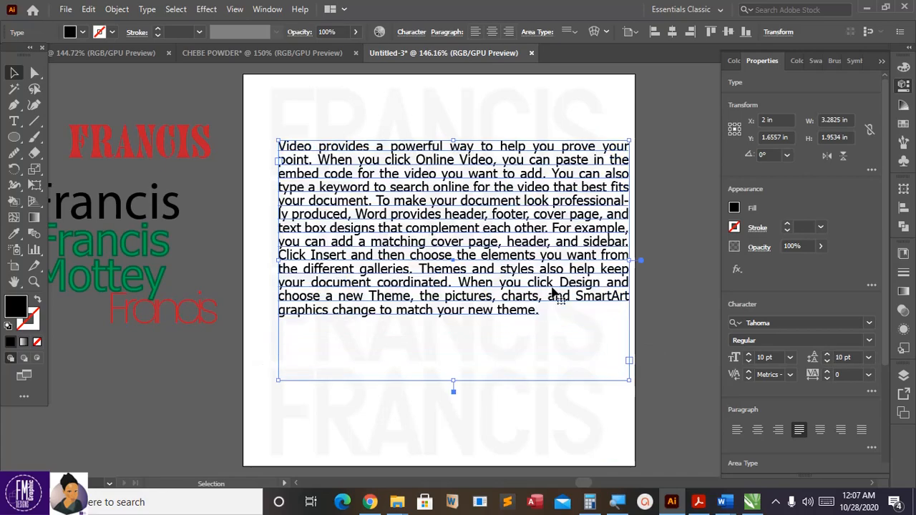
pyautogui.moveTo(553, 287); pyautogui.dragTo(537, 288)
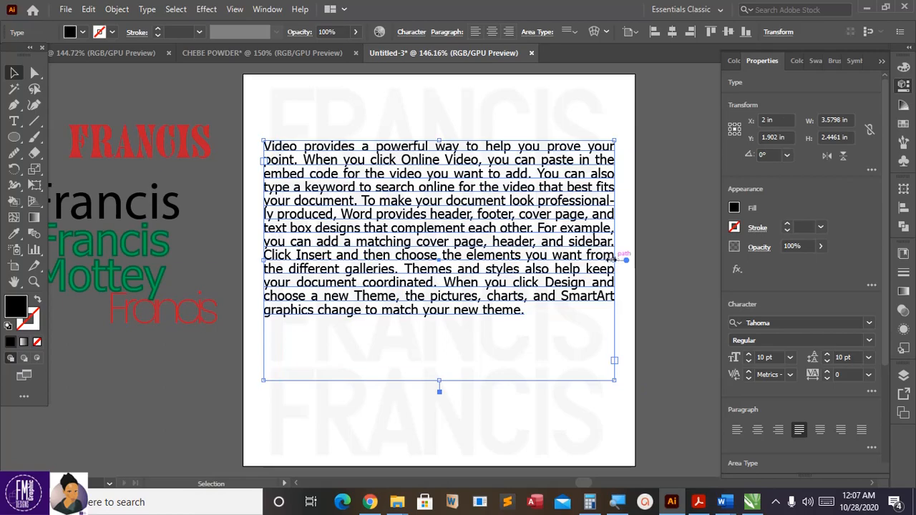
pyautogui.moveTo(613, 264); pyautogui.dragTo(534, 244)
pyautogui.moveTo(575, 370); pyautogui.dragTo(617, 425)
pyautogui.moveTo(565, 297); pyautogui.dragTo(546, 316)
pyautogui.moveTo(451, 447); pyautogui.dragTo(462, 379)
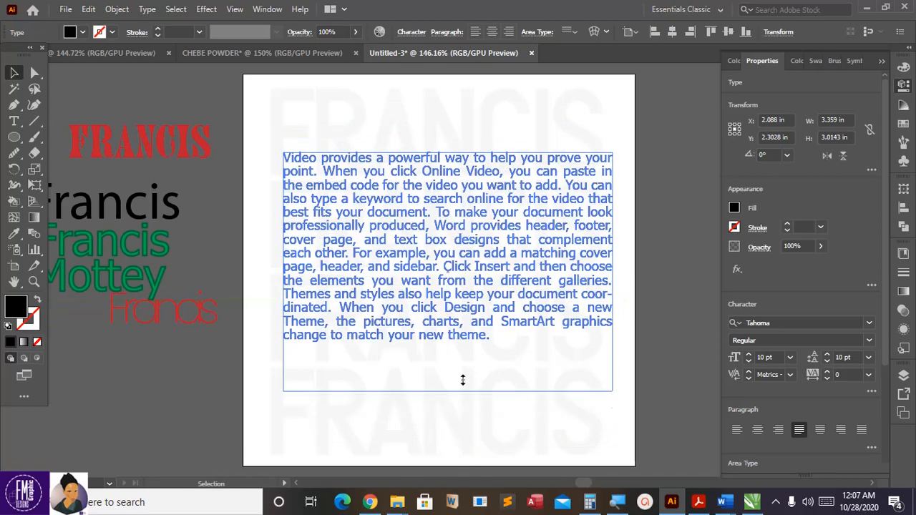
pyautogui.moveTo(476, 318); pyautogui.dragTo(474, 333)
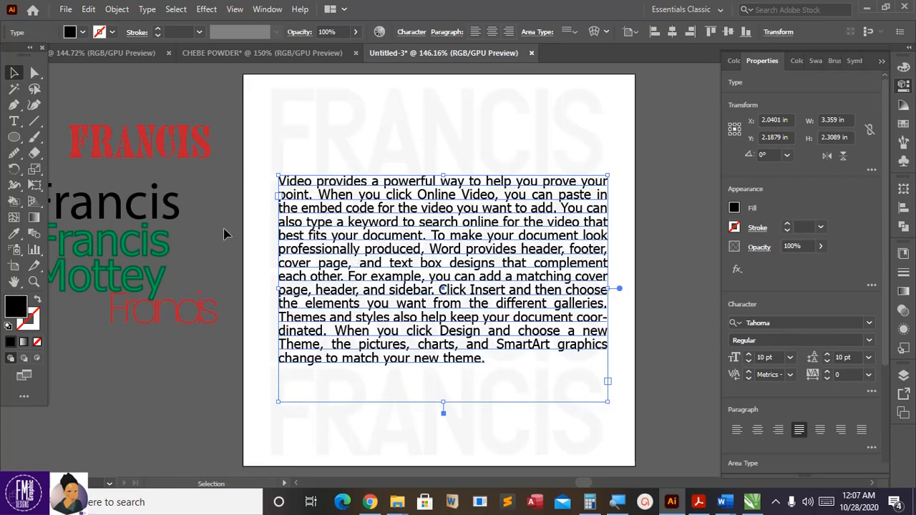
pyautogui.click(256, 238)
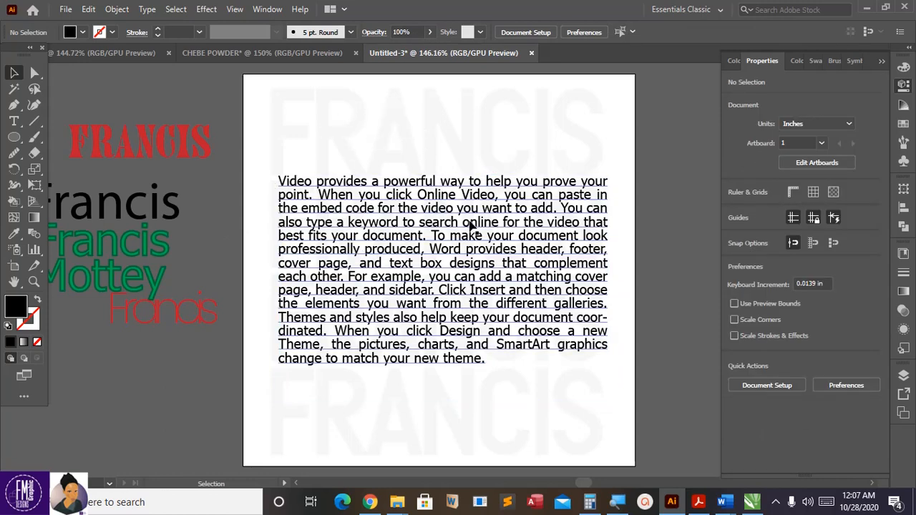
# Step: Shift the text block up-left and widen its frame to about 3.46 × 2.39 in
pyautogui.moveTo(469, 222); pyautogui.dragTo(466, 217)
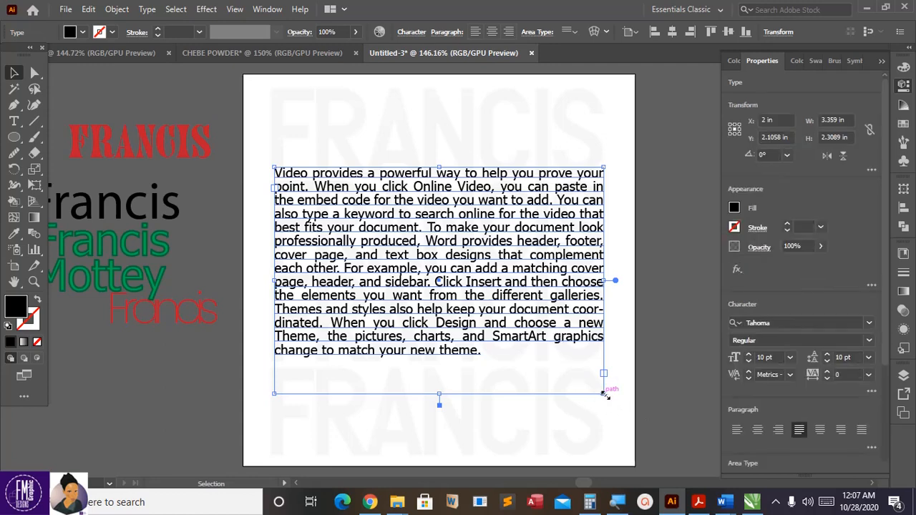
pyautogui.moveTo(605, 395); pyautogui.dragTo(613, 401)
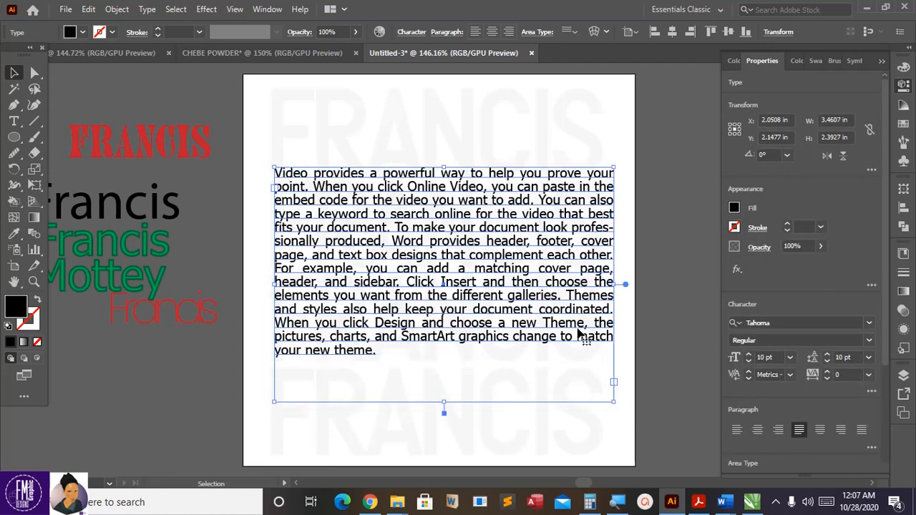
pyautogui.moveTo(579, 334); pyautogui.dragTo(573, 332)
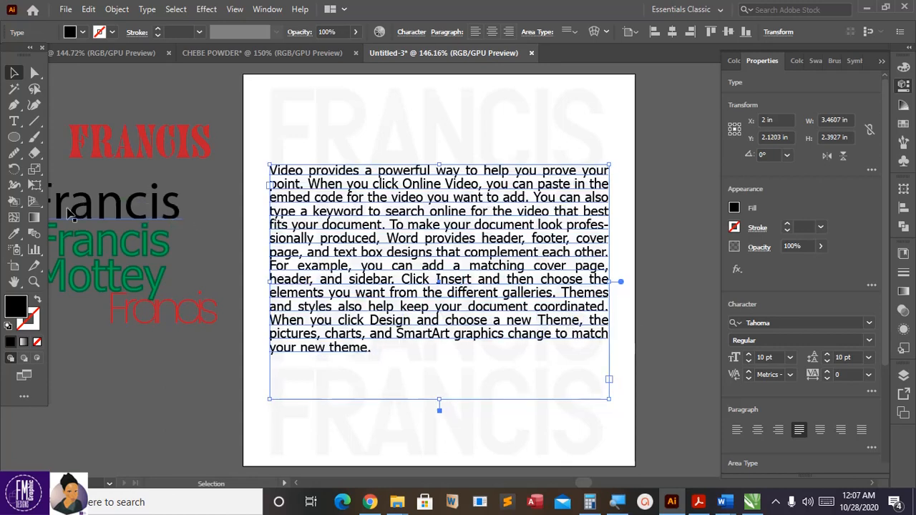
pyautogui.rightClick(15, 137)
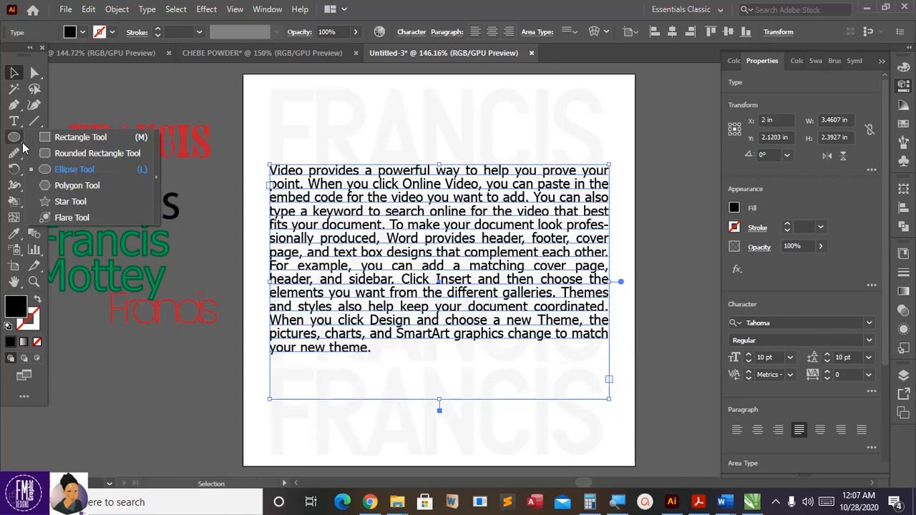
# Step: Draw a 3.75 × 3.70 in border with 1 pt black stroke, no fill, and lower the body text
pyautogui.click(61, 138)
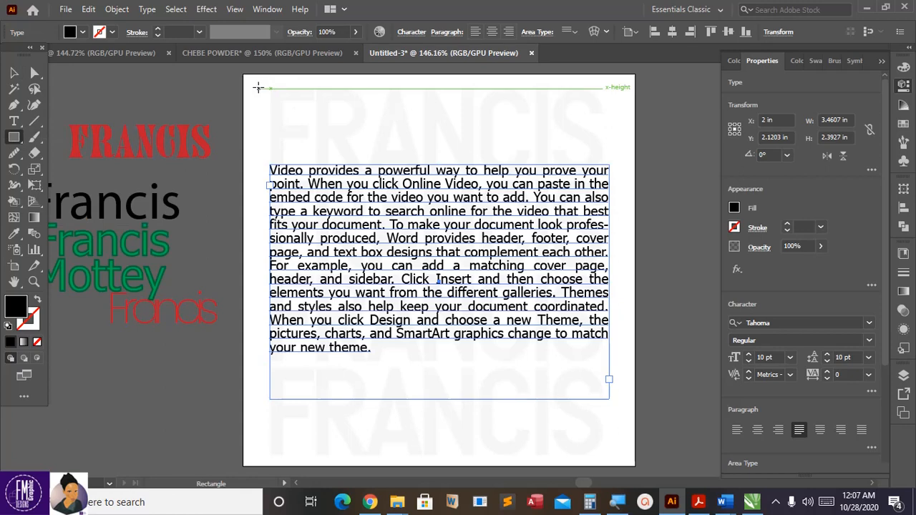
pyautogui.moveTo(256, 86); pyautogui.dragTo(623, 451)
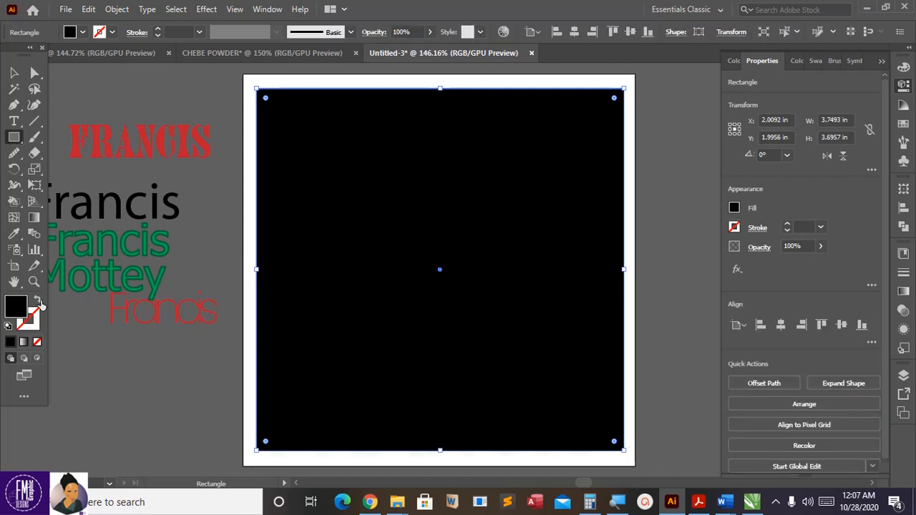
pyautogui.click(39, 303)
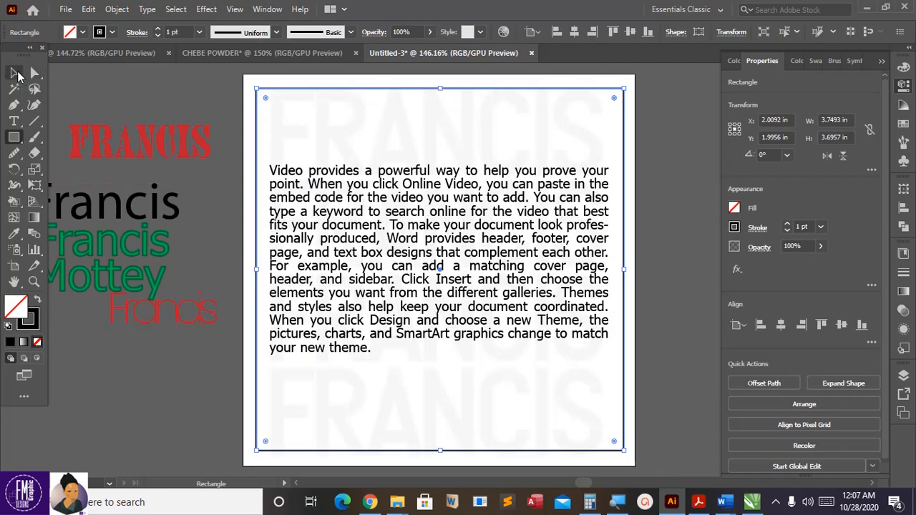
pyautogui.click(15, 73)
pyautogui.click(100, 86)
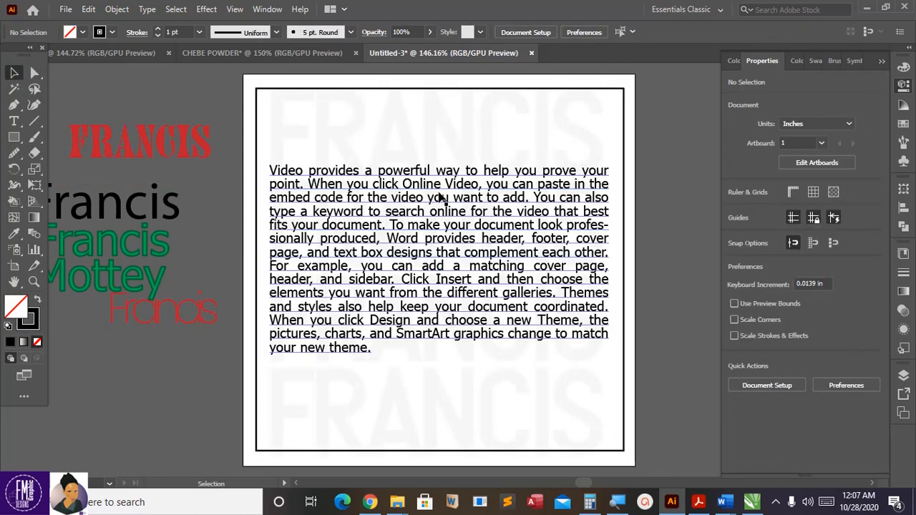
pyautogui.moveTo(439, 198); pyautogui.dragTo(440, 227)
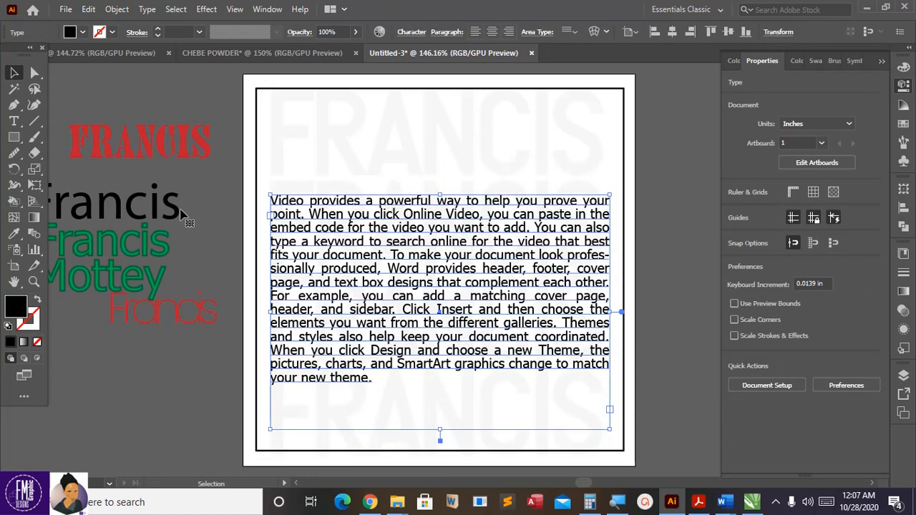
# Step: Move the black Francis title to the page top, set it in Rallian, and position it above the body text
pyautogui.moveTo(173, 205); pyautogui.dragTo(445, 146)
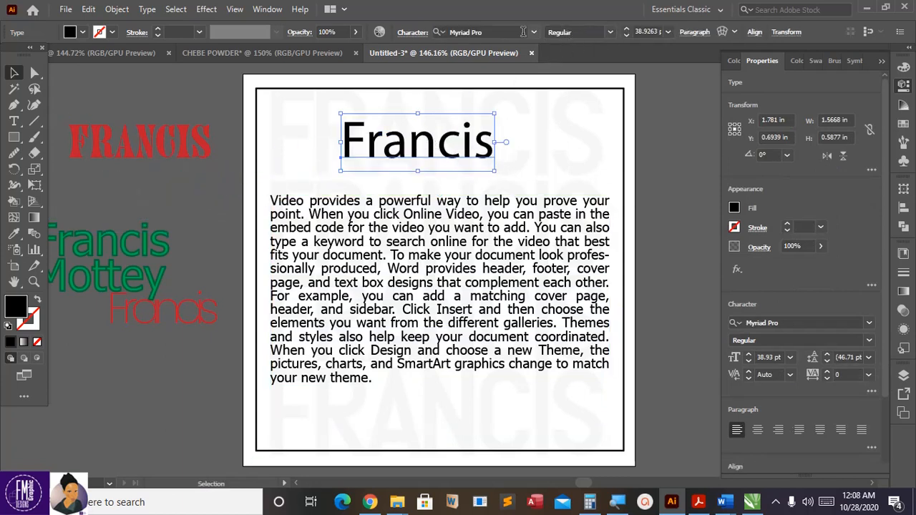
pyautogui.click(479, 33)
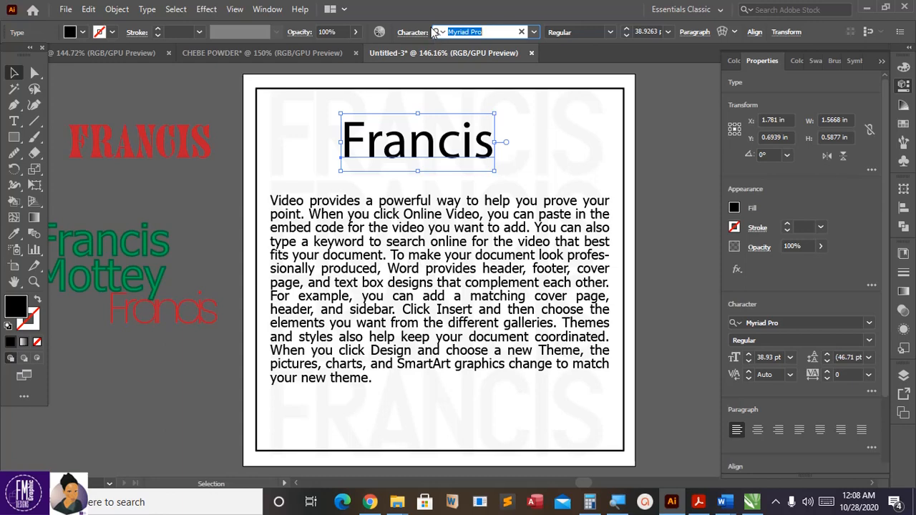
pyautogui.write('i')
pyautogui.write('ian')
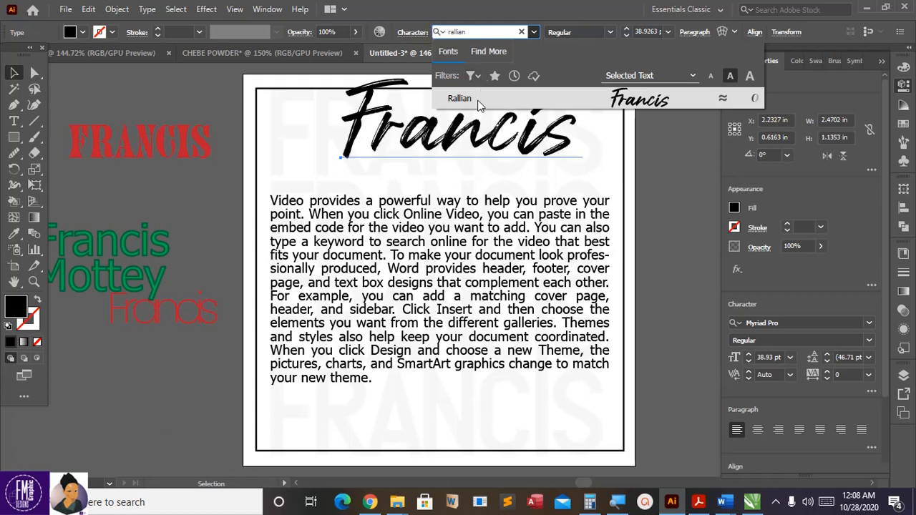
pyautogui.click(640, 100)
pyautogui.press('Escape')
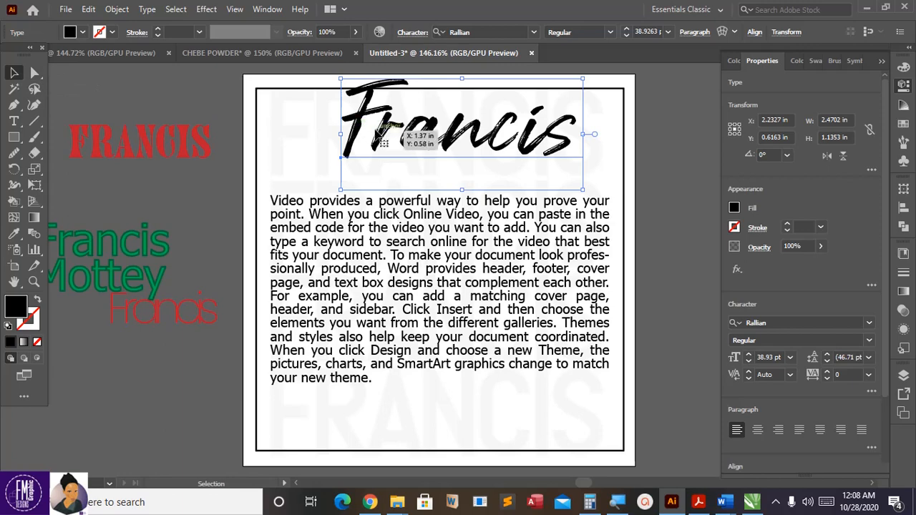
pyautogui.moveTo(383, 149); pyautogui.dragTo(358, 192)
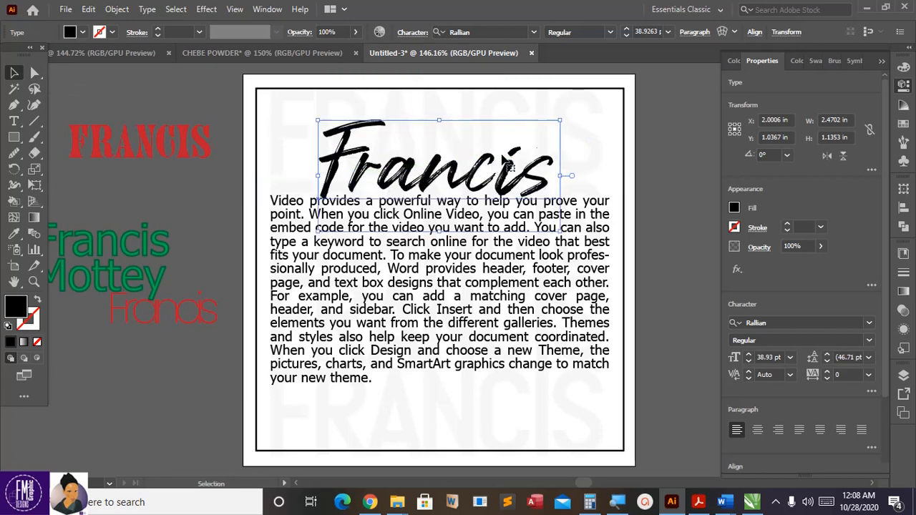
pyautogui.moveTo(489, 163); pyautogui.dragTo(487, 152)
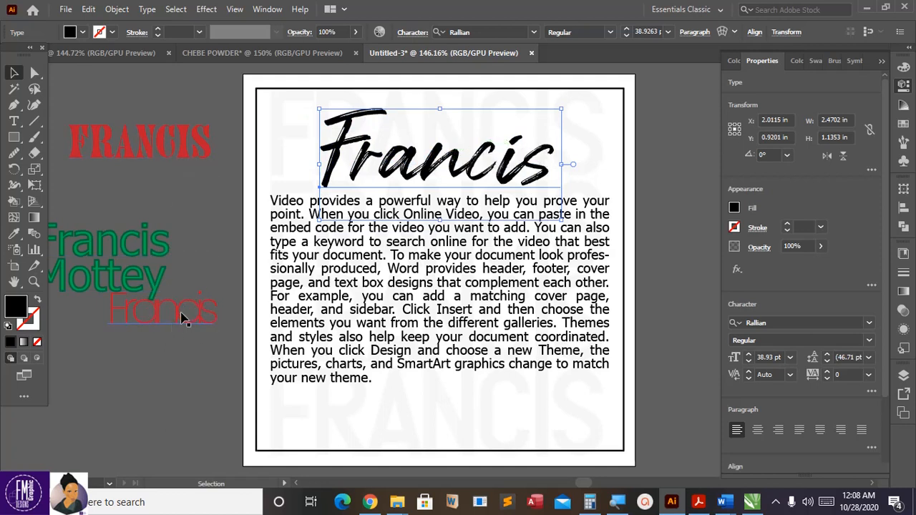
# Step: Replace the thin red Poppins text with the word MOTTEY
pyautogui.moveTo(174, 313); pyautogui.dragTo(206, 201)
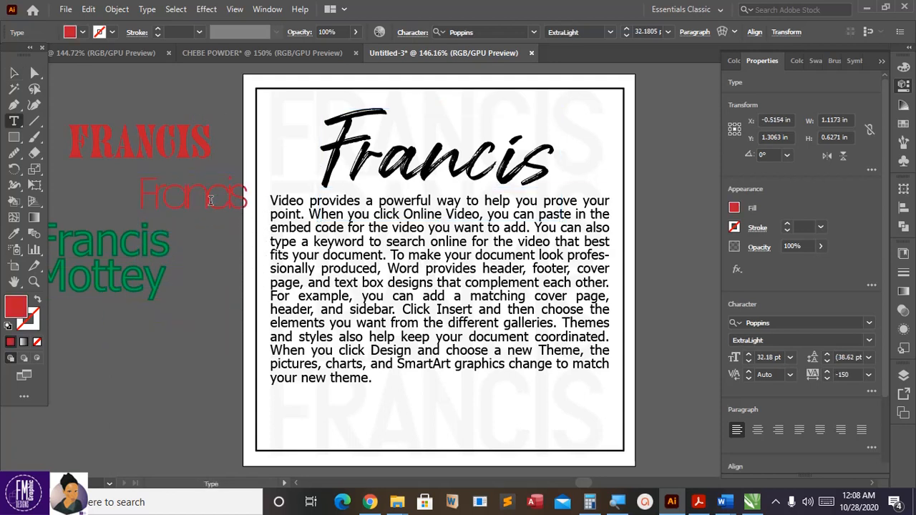
pyautogui.click(209, 200)
pyautogui.hotkey('ctrl', 'a')
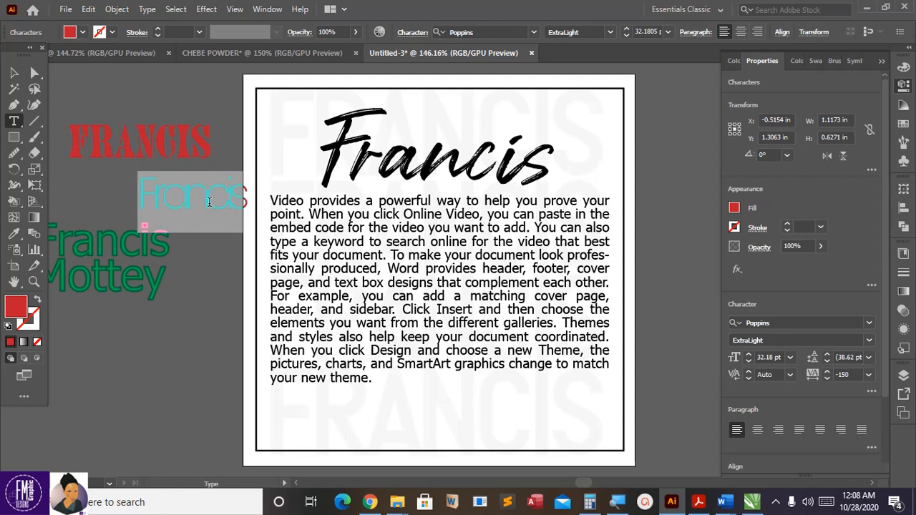
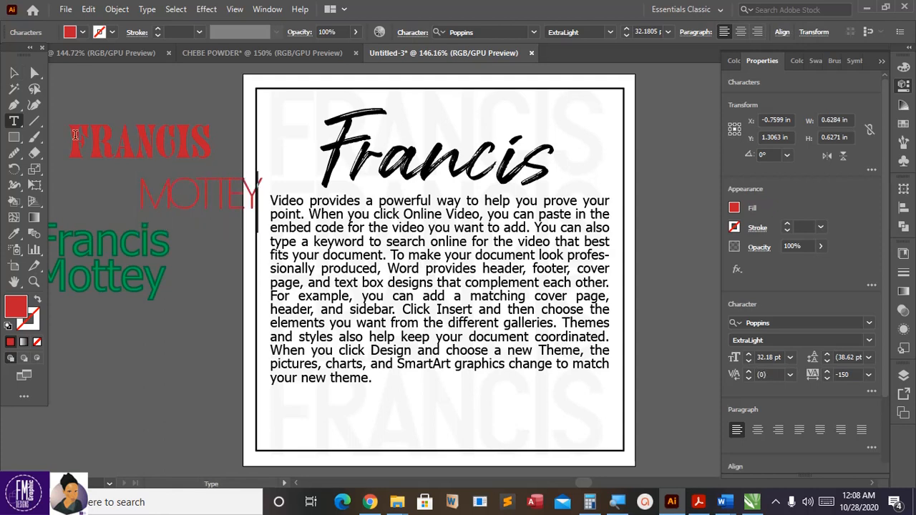
pyautogui.click(14, 72)
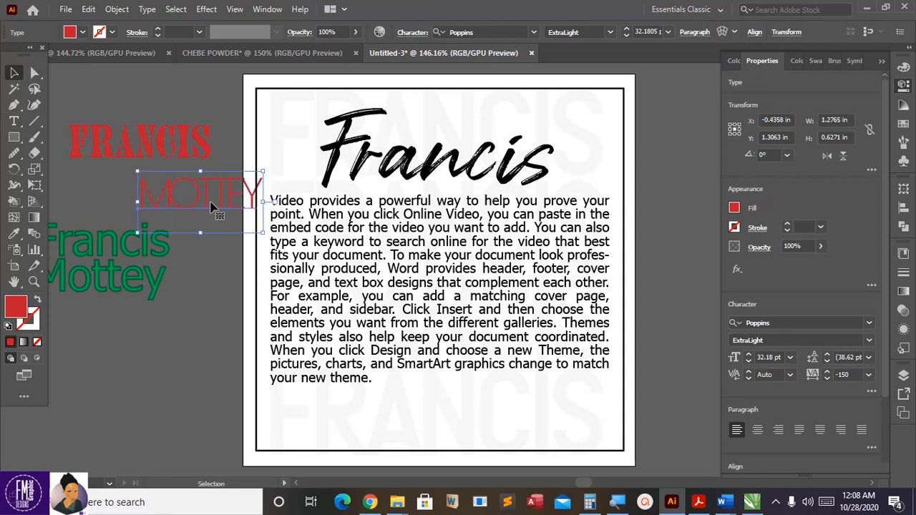
# Step: Place MOTTEY over the Francis title, scale it to about 27.73 pt, and set tracking to 0
pyautogui.moveTo(206, 205); pyautogui.dragTo(451, 142)
pyautogui.moveTo(507, 110); pyautogui.dragTo(489, 116)
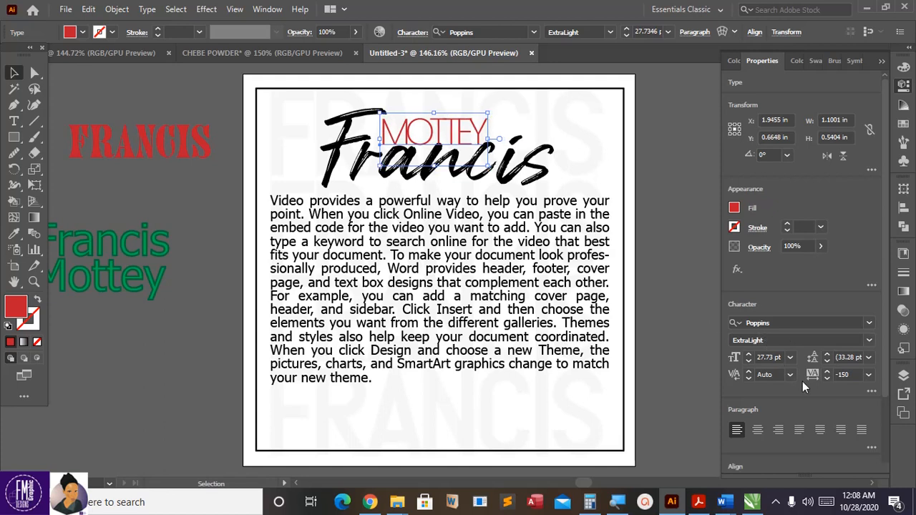
pyautogui.click(845, 375)
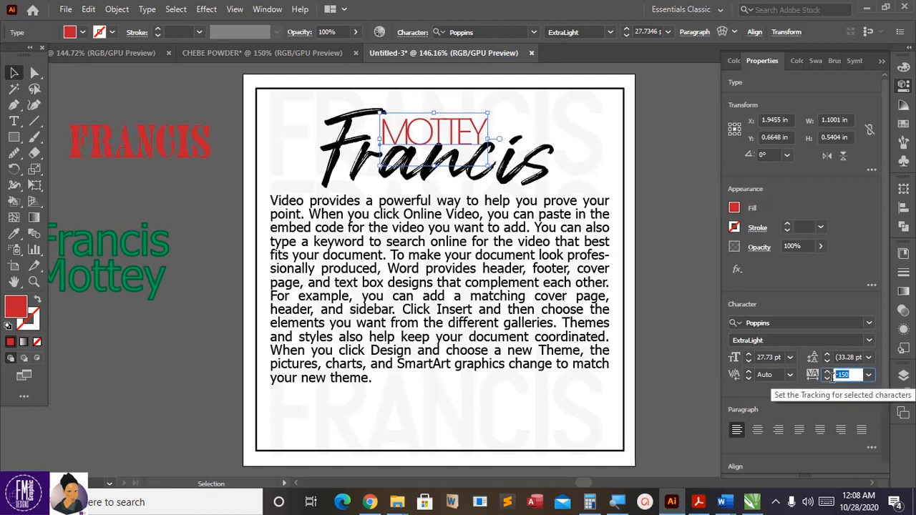
pyautogui.write('0')
pyautogui.press('Return')
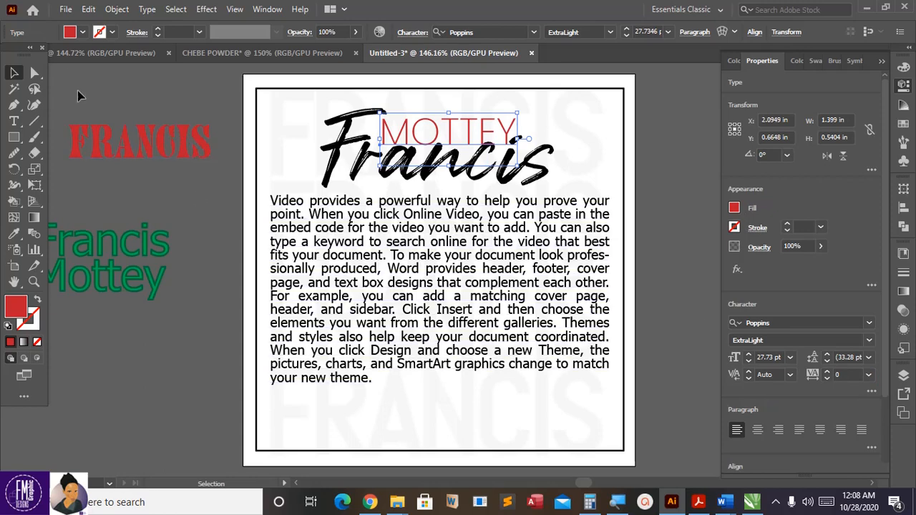
# Step: Fill MOTTEY with near-black and nudge it slightly left
pyautogui.doubleClick(15, 308)
pyautogui.moveTo(425, 212); pyautogui.dragTo(461, 336)
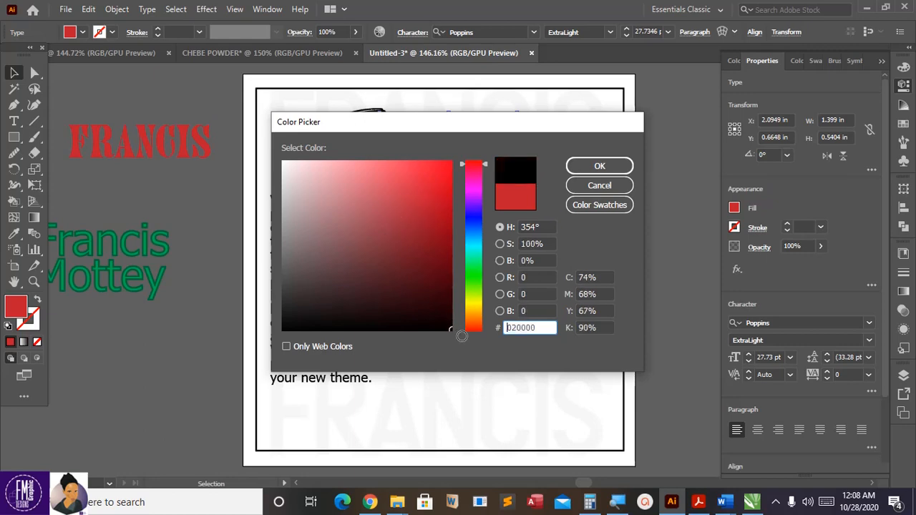
pyautogui.click(600, 166)
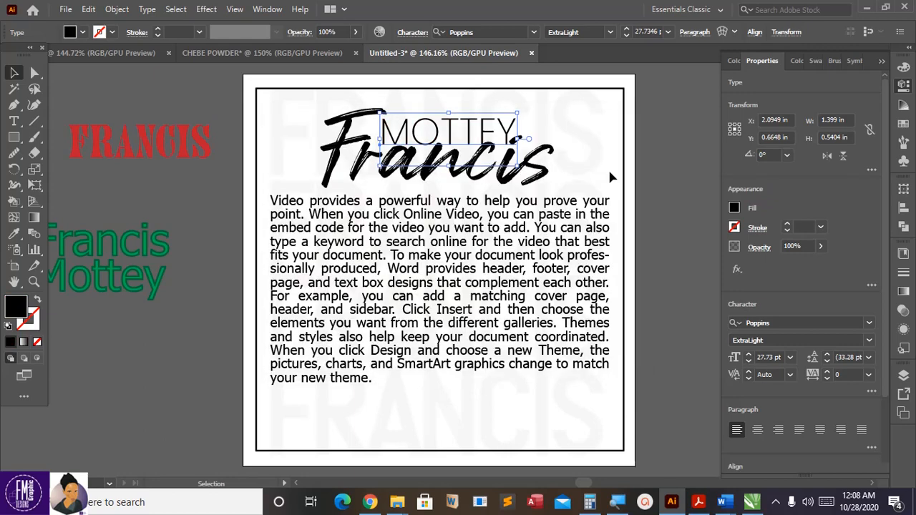
pyautogui.press('Left')
pyautogui.press('Left')
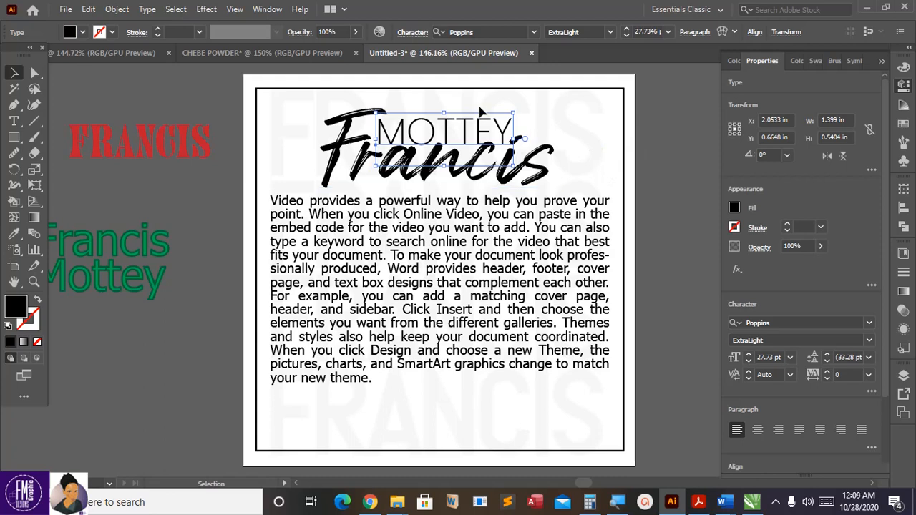
pyautogui.click(652, 136)
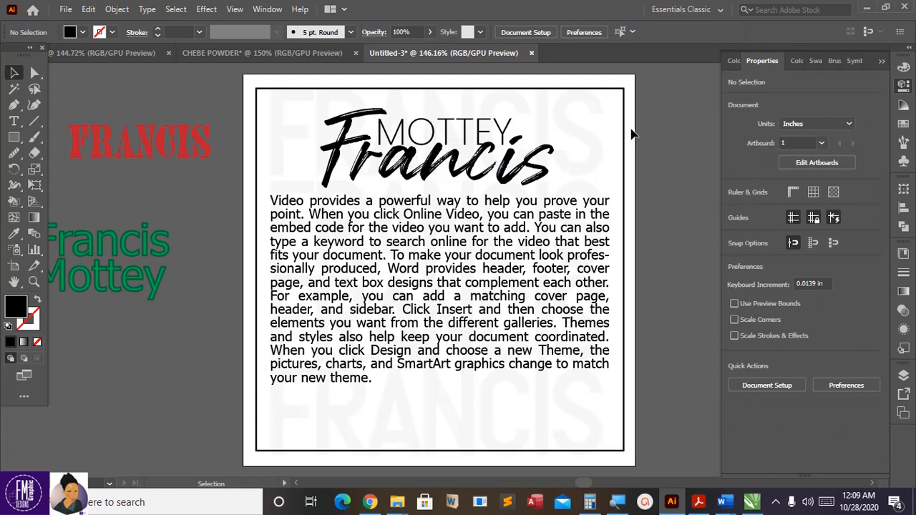